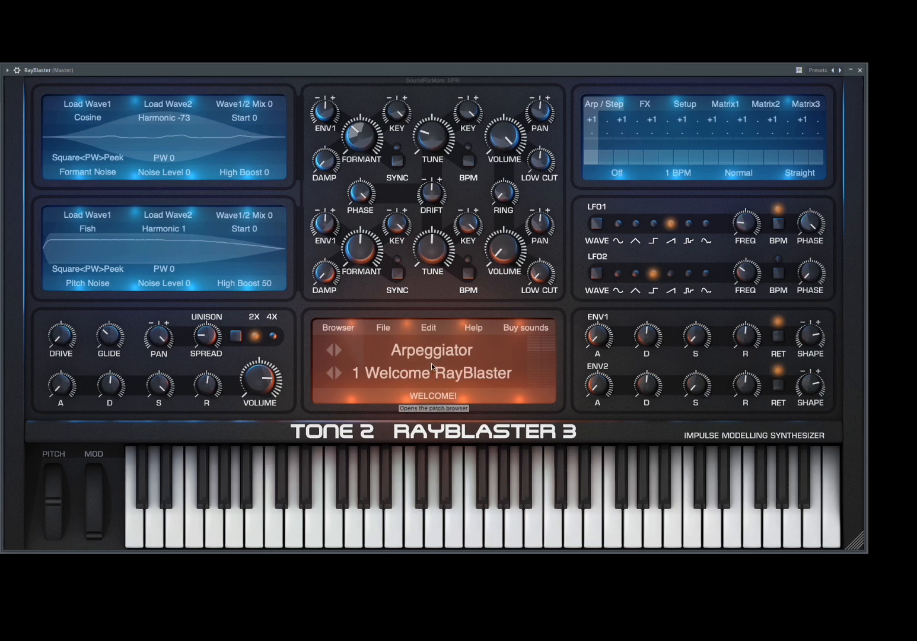
Load the AllpassFilter patch from the Tutorial bank
click(418, 355)
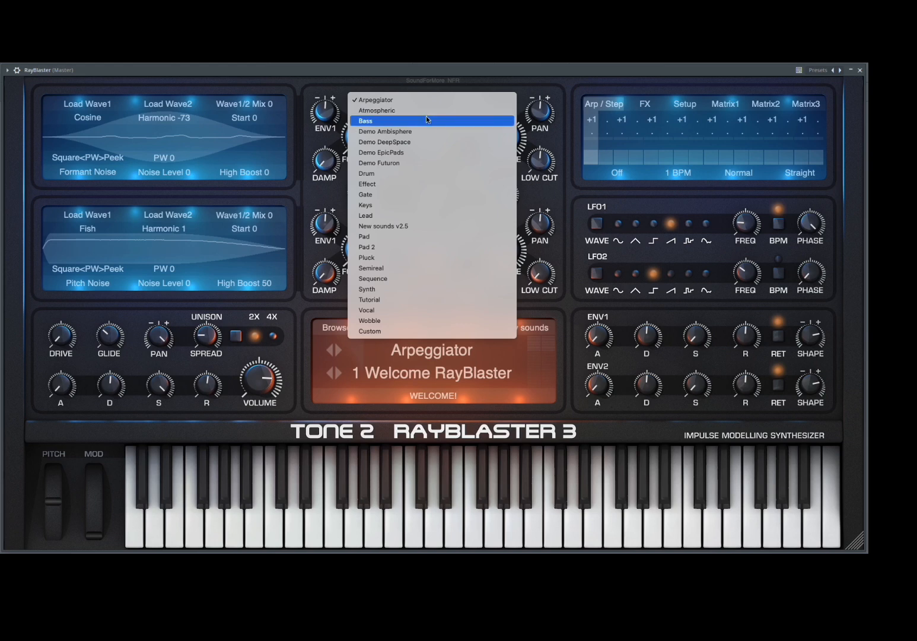
click(431, 298)
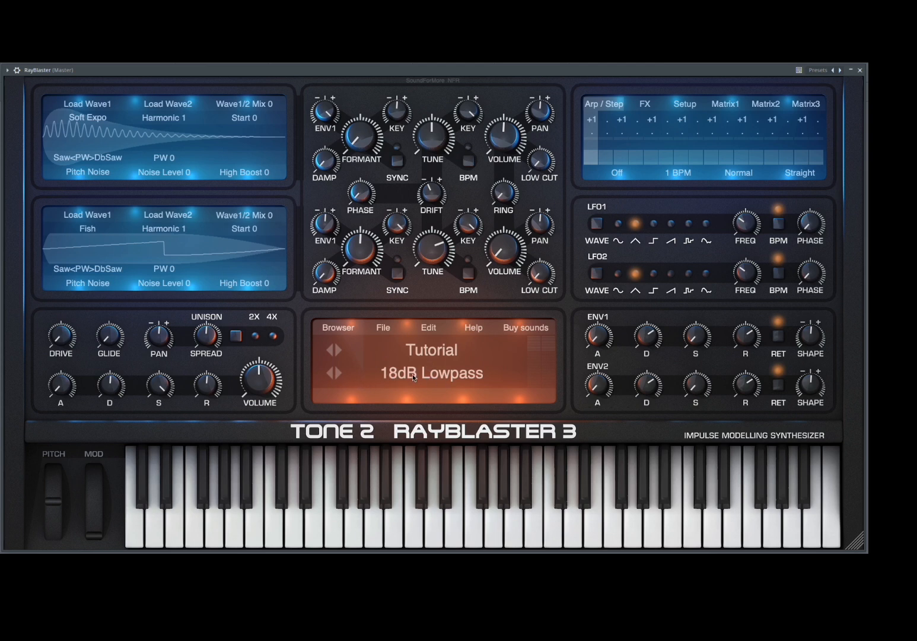
click(449, 377)
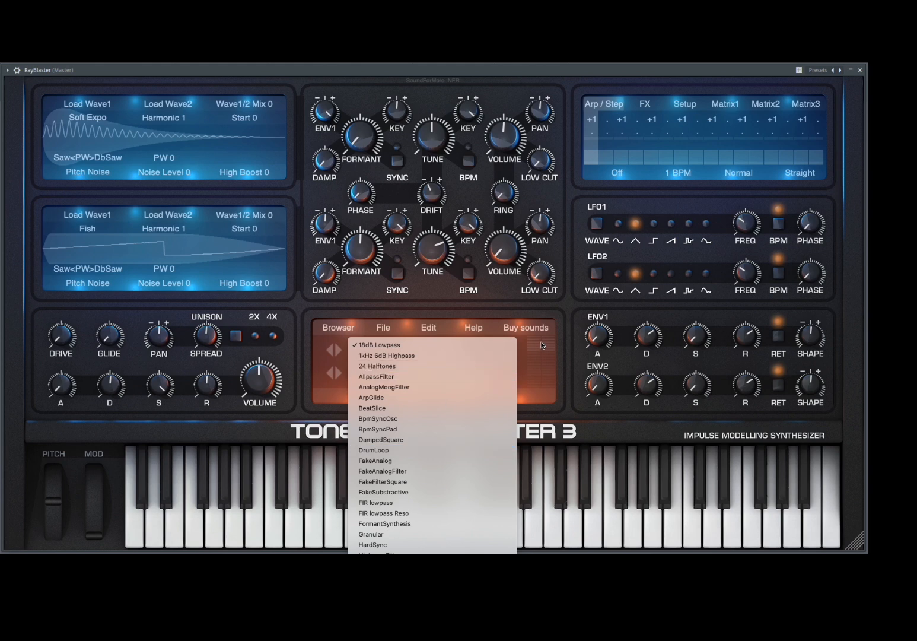
click(447, 377)
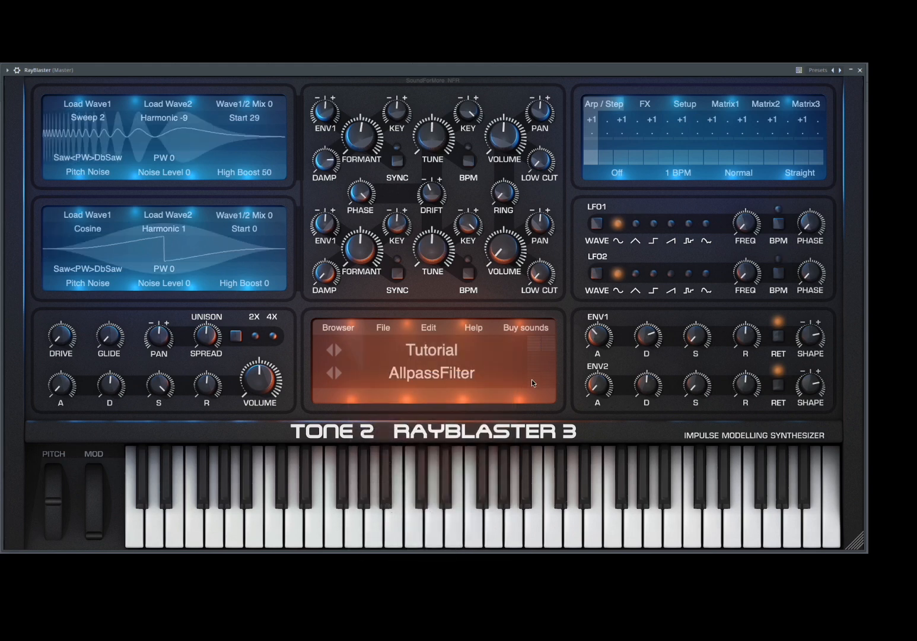
Switch back to the Arpeggiator bank and look through the shape options replacing Cosine in the first oscillator
click(431, 353)
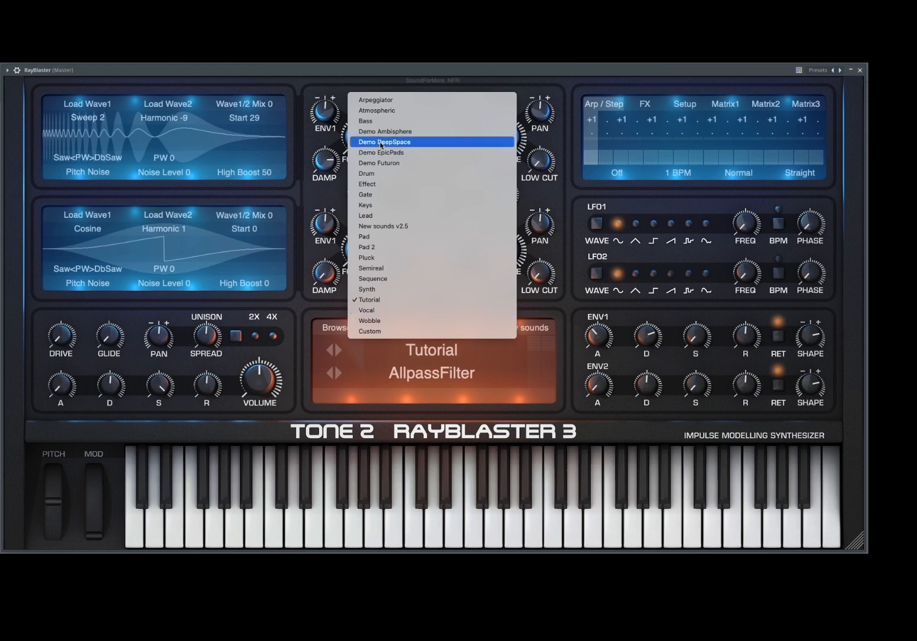
click(384, 100)
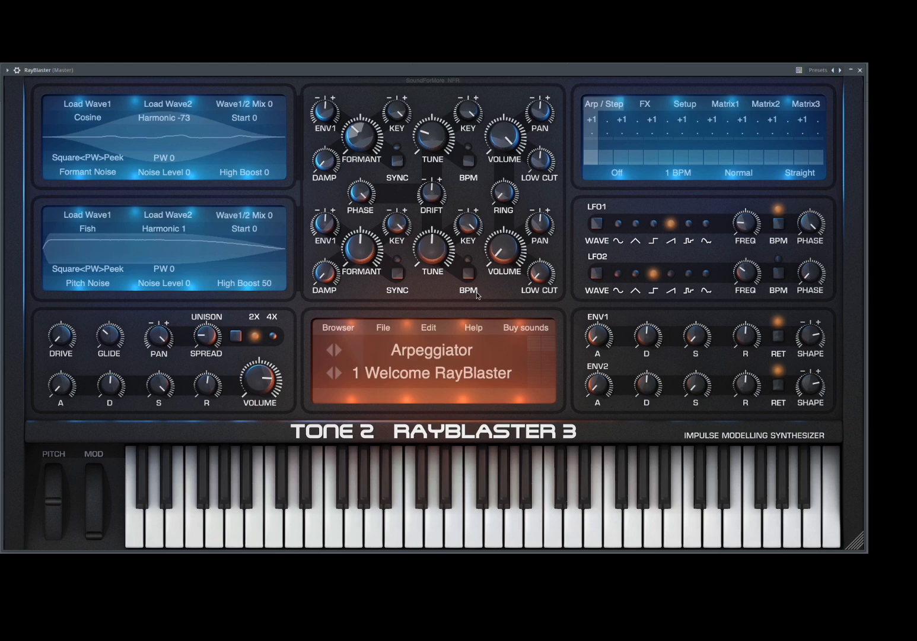
click(96, 123)
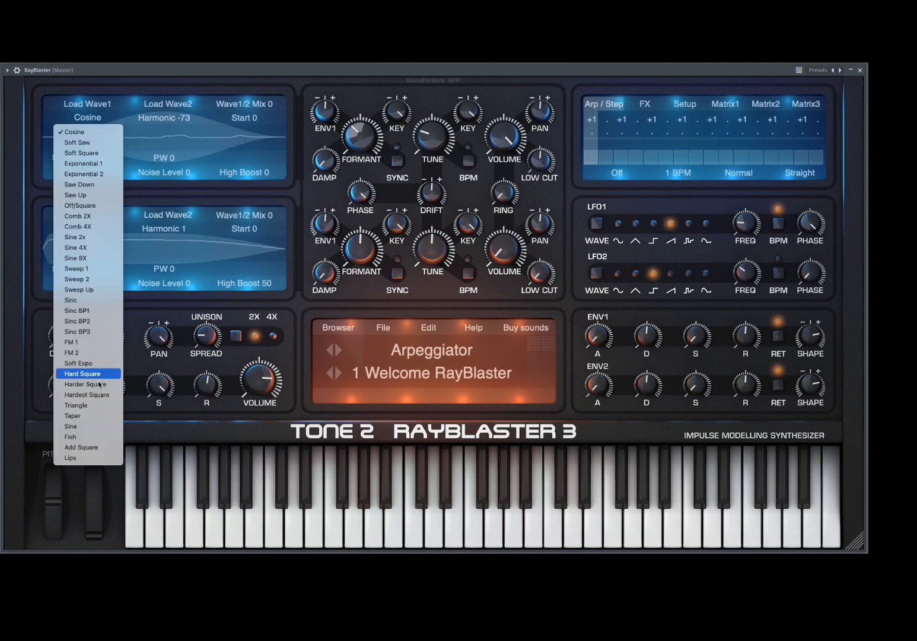
click(136, 136)
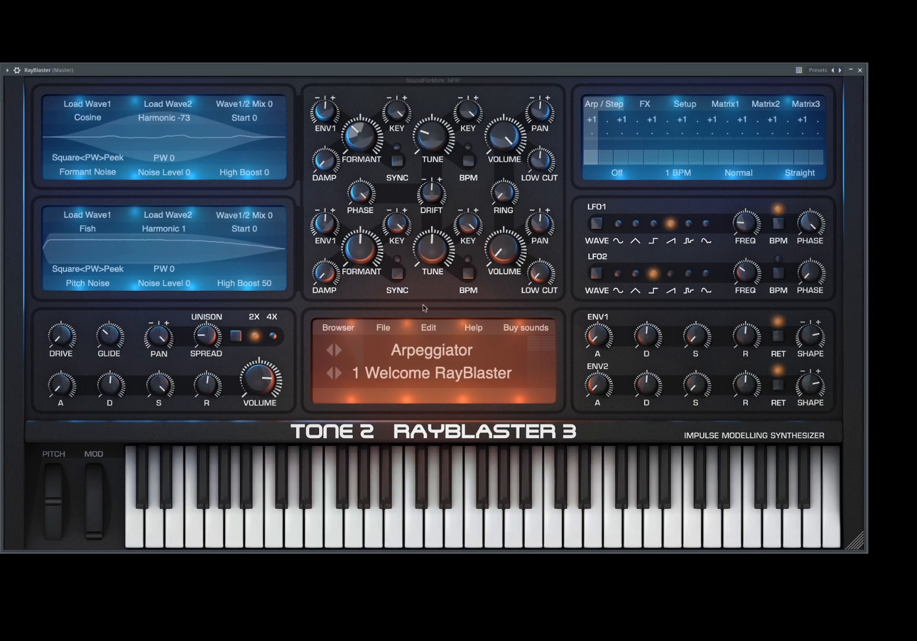
Open the patch browser and audition the Gate patches A City Lights Chase H, Classic Trance 1 MF and Gates Of Saturn H
click(339, 330)
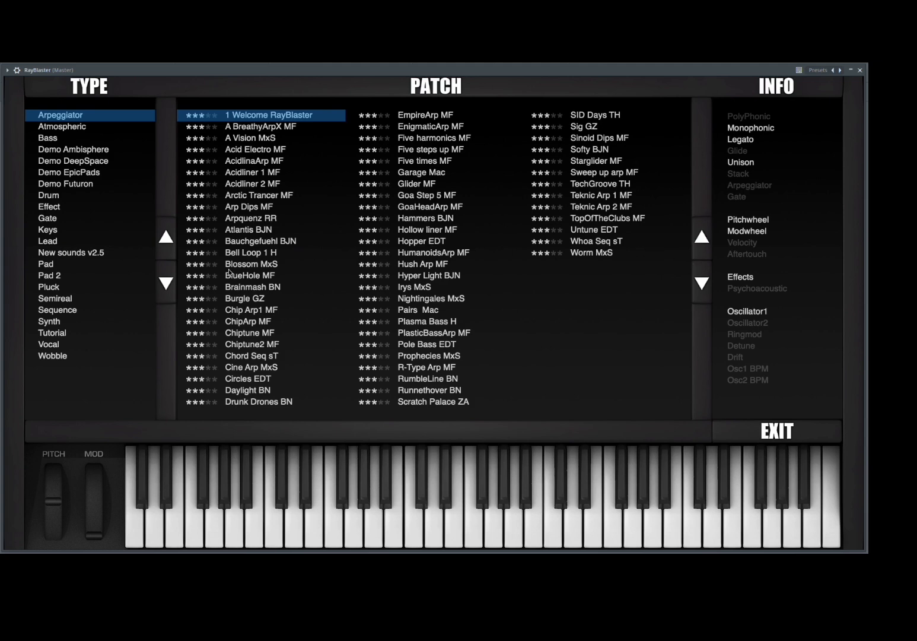
click(66, 217)
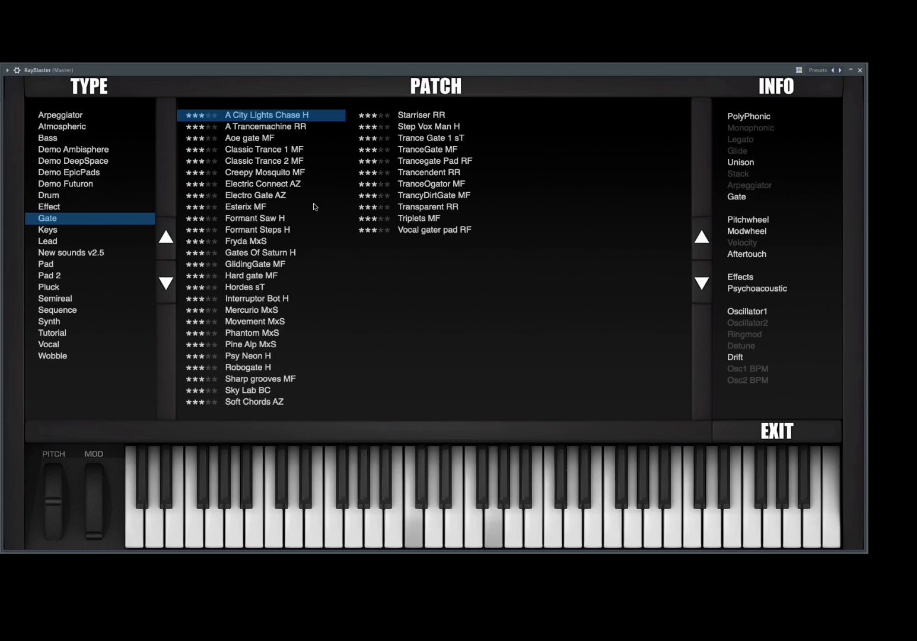
click(284, 151)
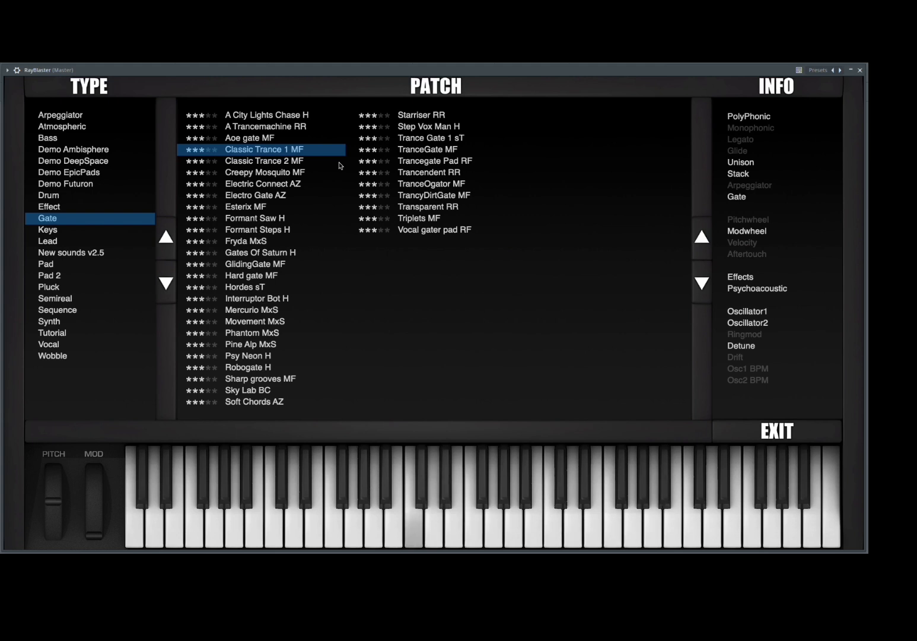
click(273, 255)
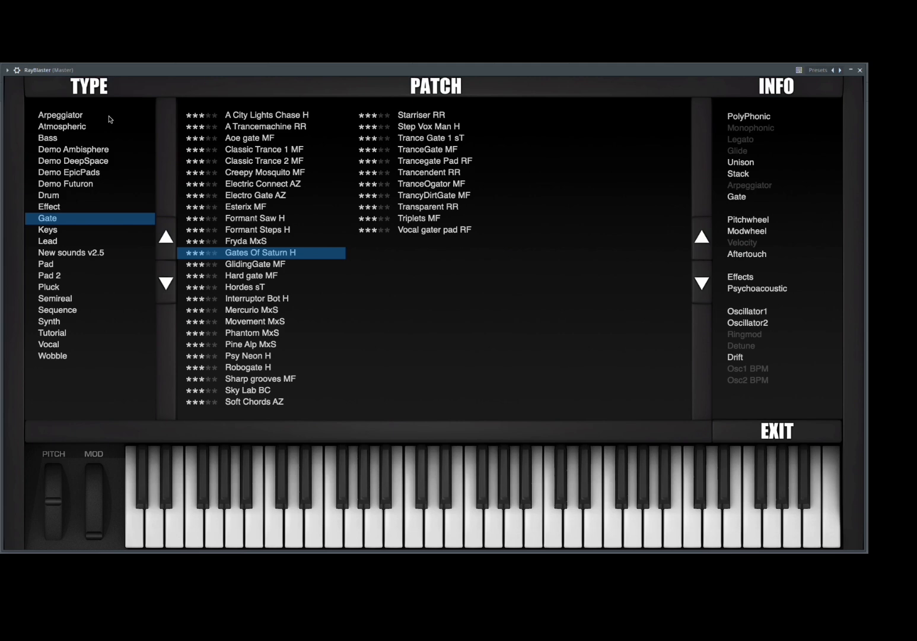
Audition 1 Welcome RayBlaster and A BreathyArpX MF from Arpeggiator, plus Aandromeda Orbit H and Chasers Mac from Atmospheric
click(59, 115)
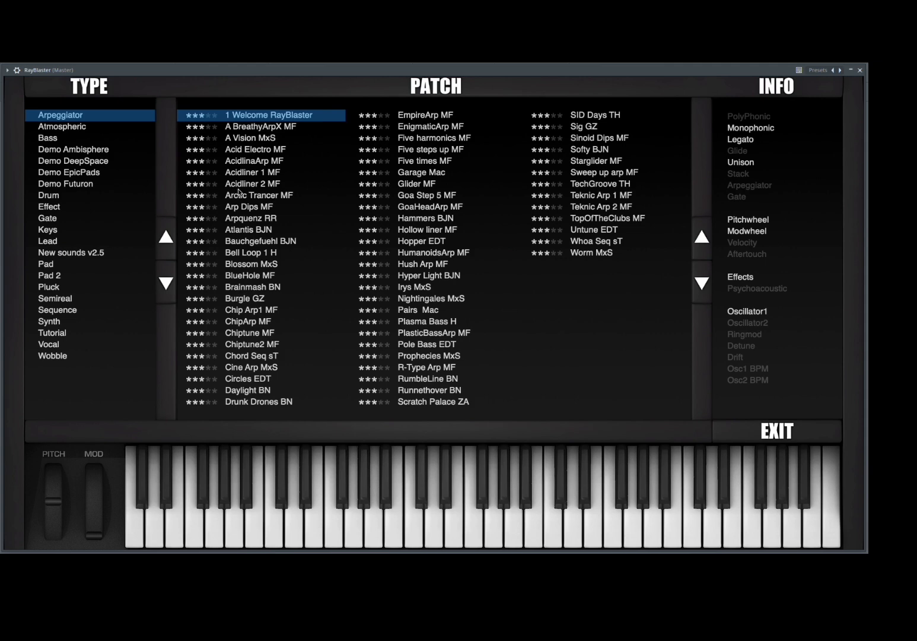
key(z)
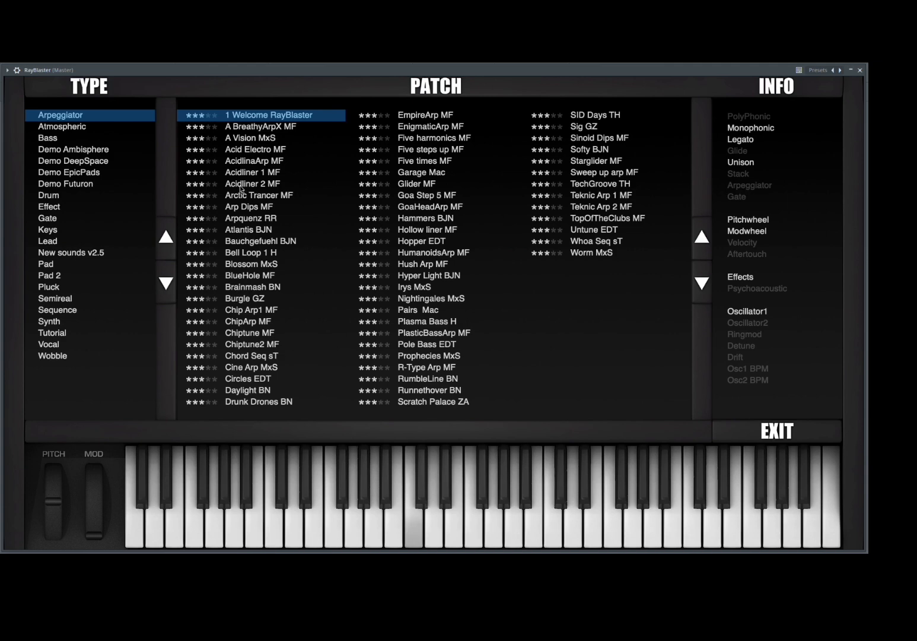
click(292, 127)
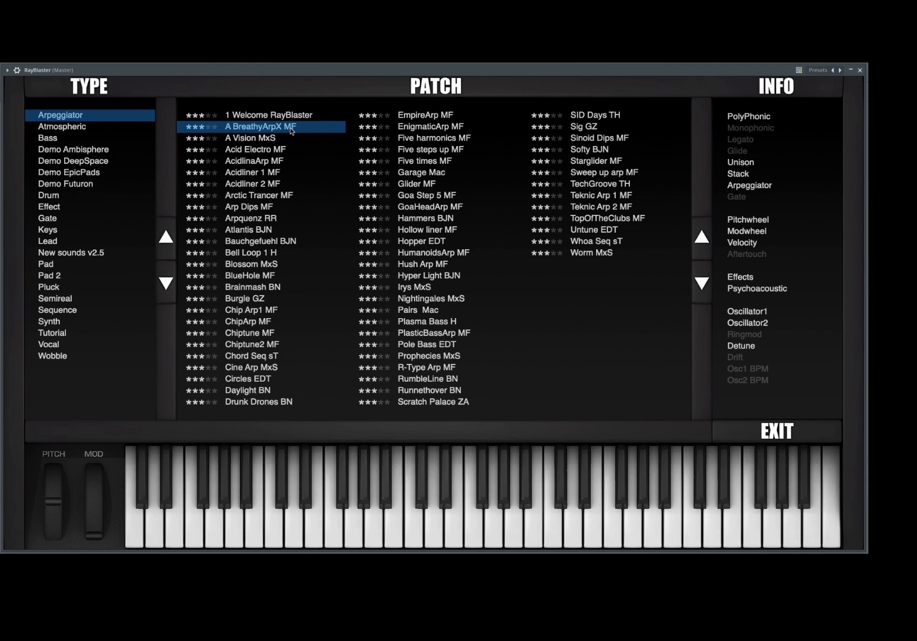
key(q)
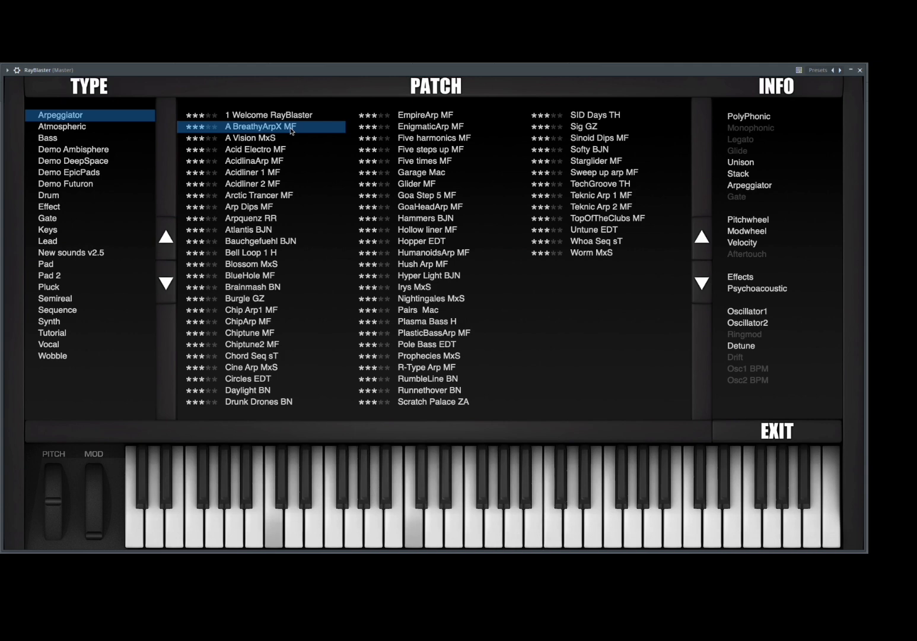
click(112, 128)
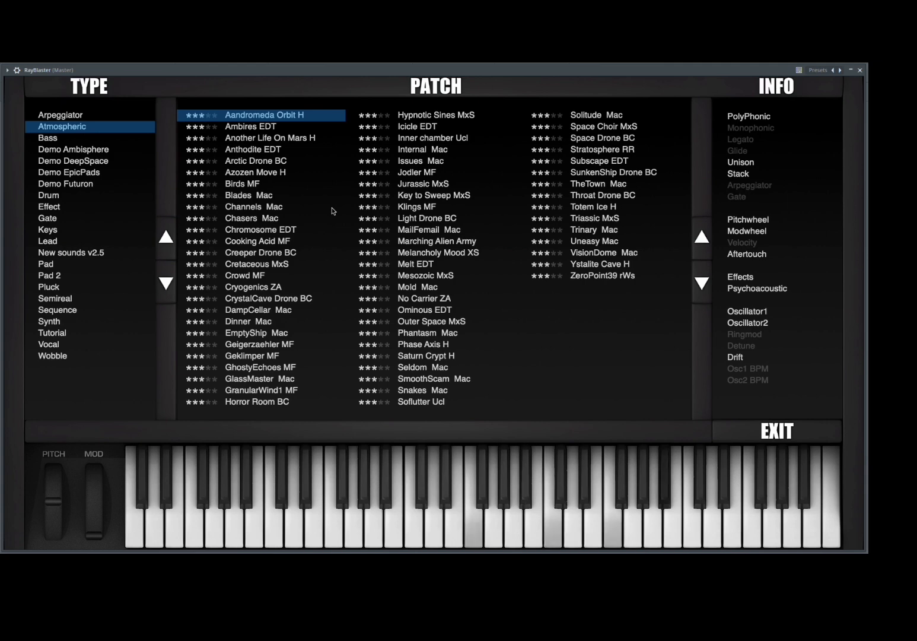
click(279, 218)
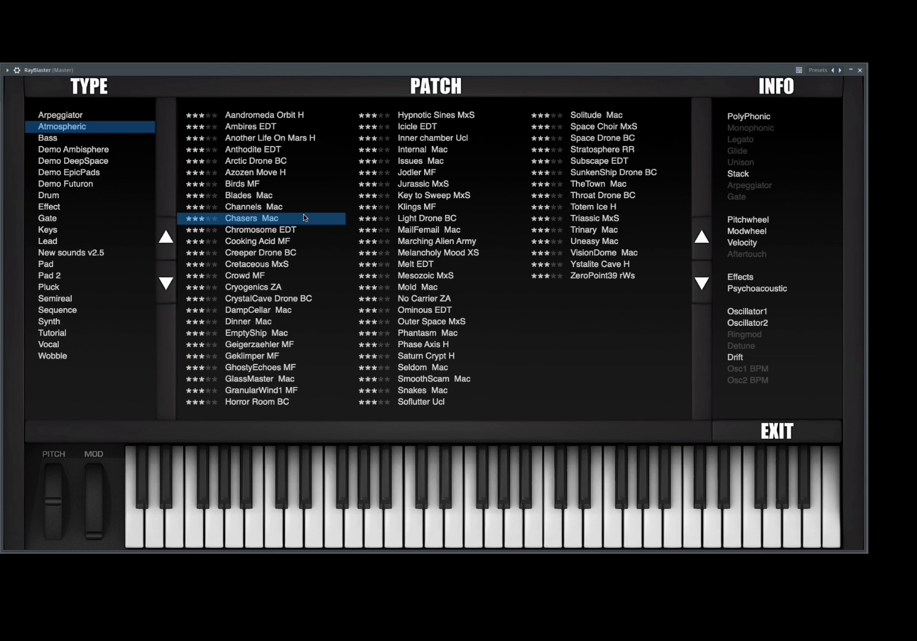
Audition the Bass patches 4 Hardcore MF, 7th Bass MF, A FauxAnalog MF, A MonstaBass MF and A MoogFatBass MF
click(94, 138)
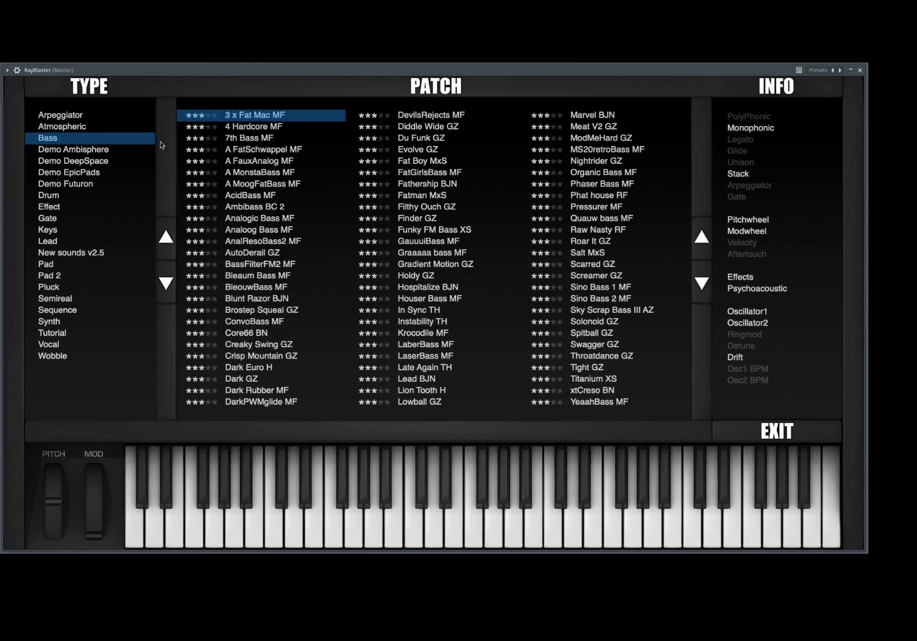
click(300, 124)
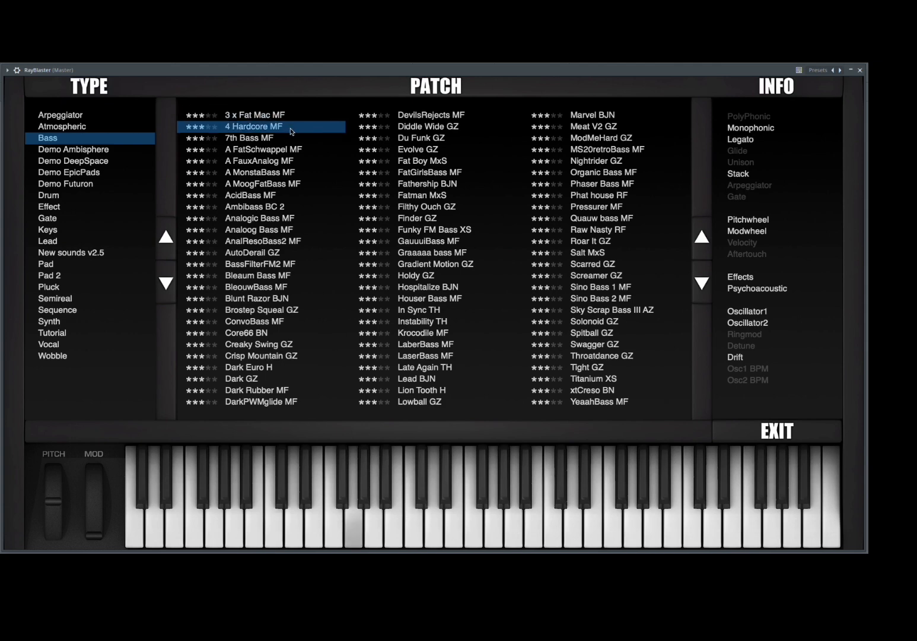
click(286, 140)
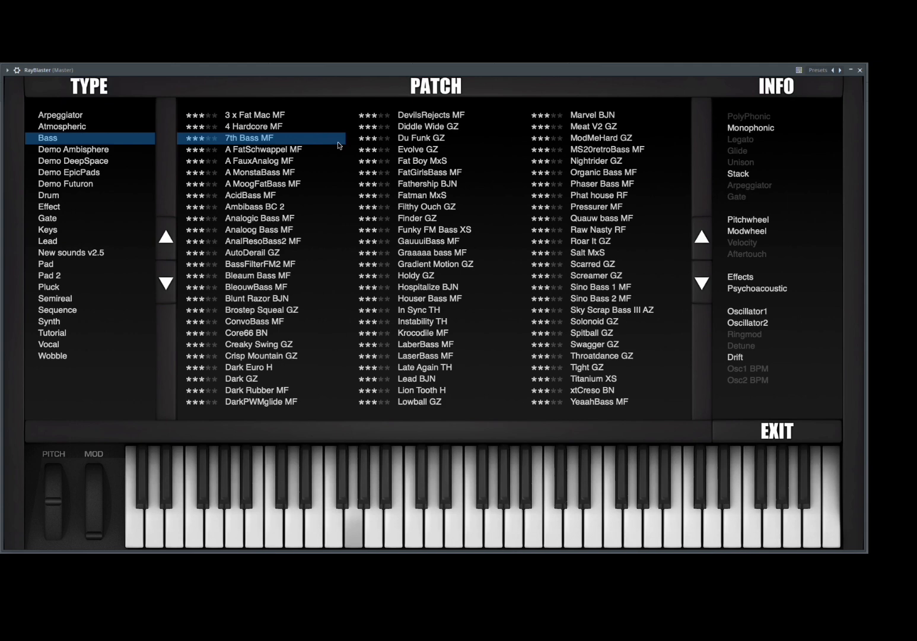
click(303, 165)
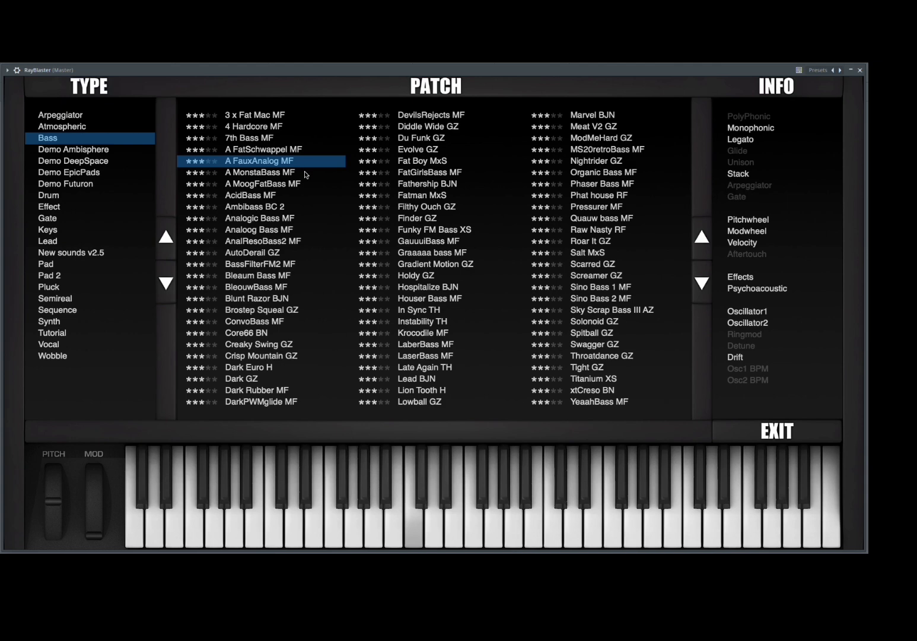
click(304, 171)
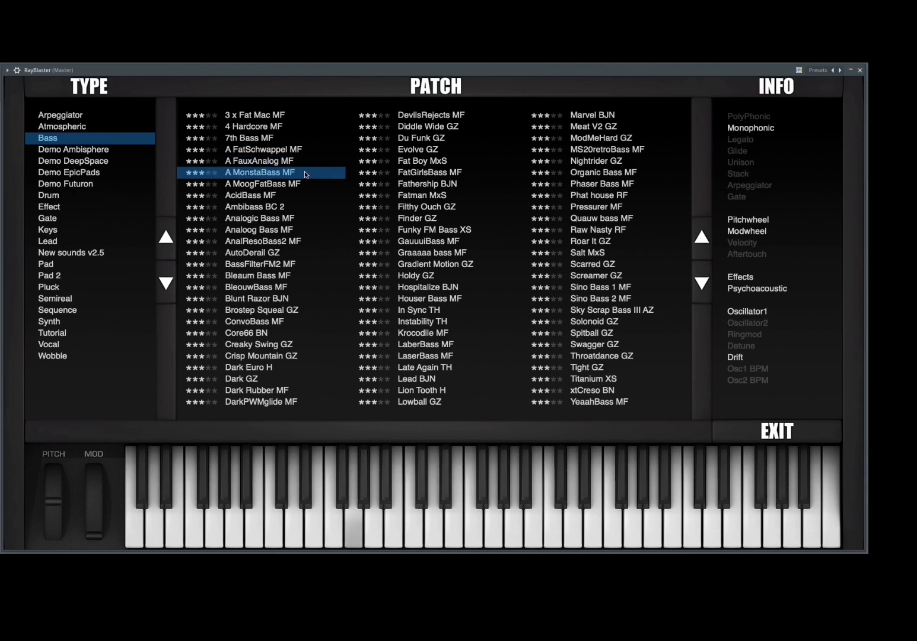
click(283, 185)
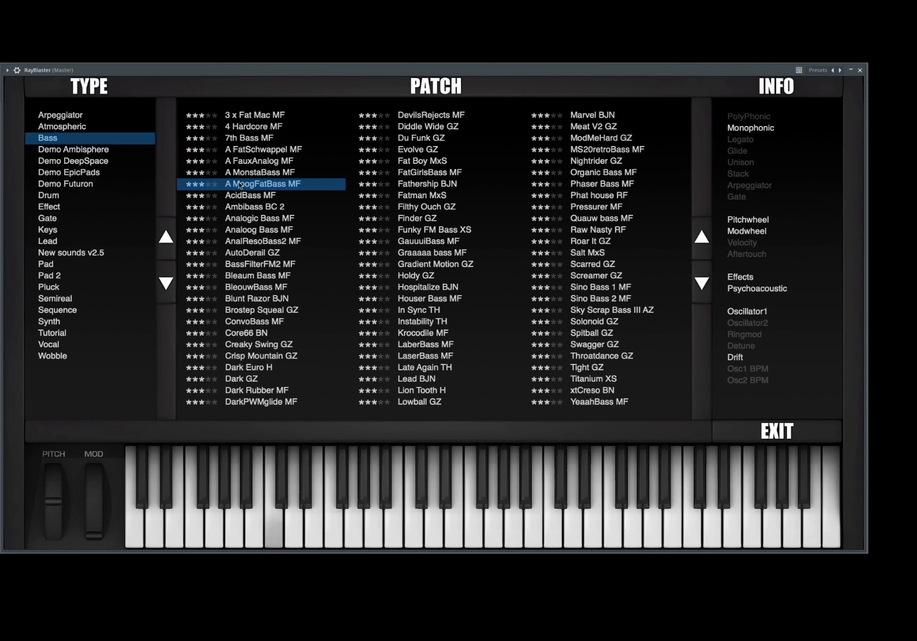
Audition the Effect patches 1zzzieaou MF, 2 1969 BC and Riser 2 XS
click(83, 207)
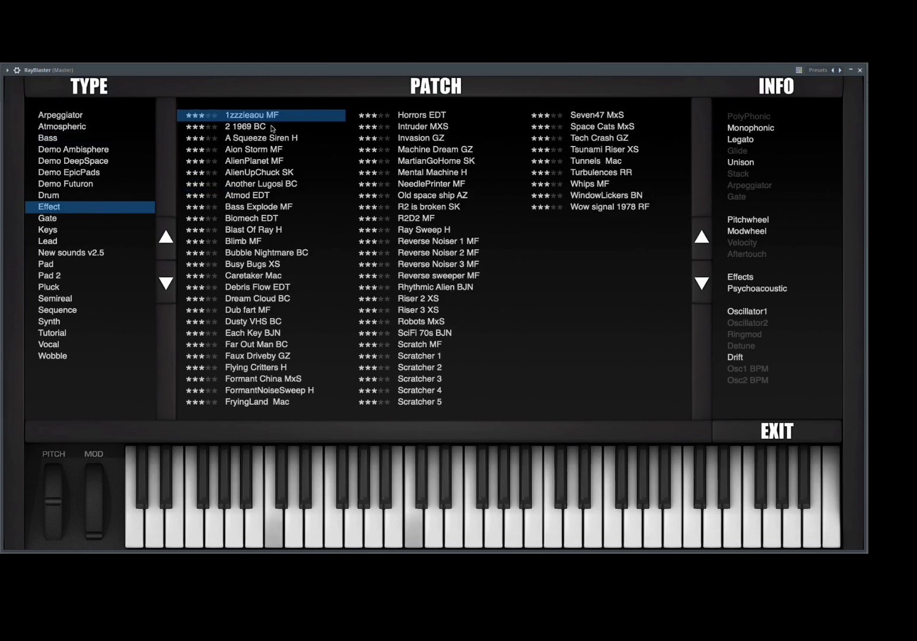
click(271, 127)
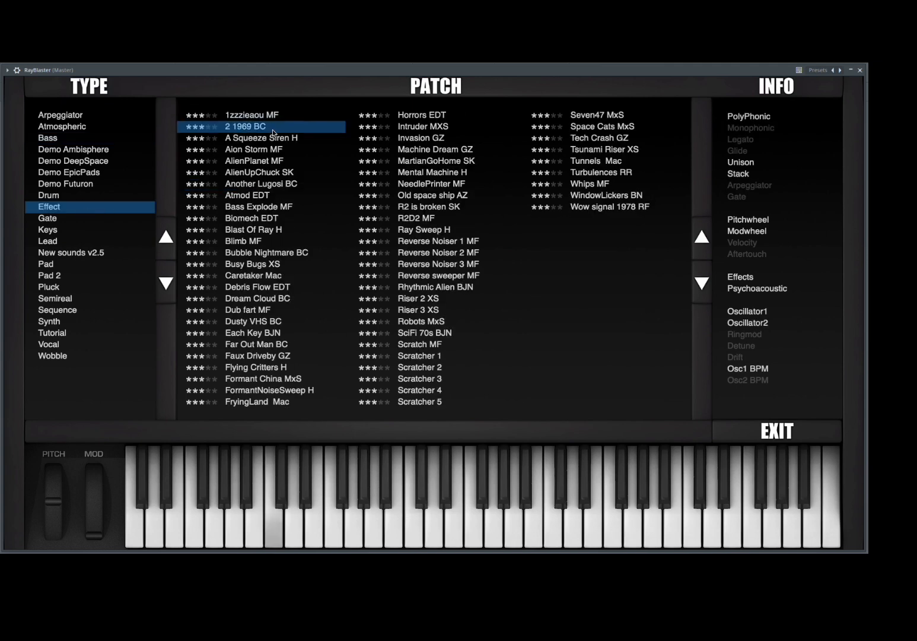
click(419, 300)
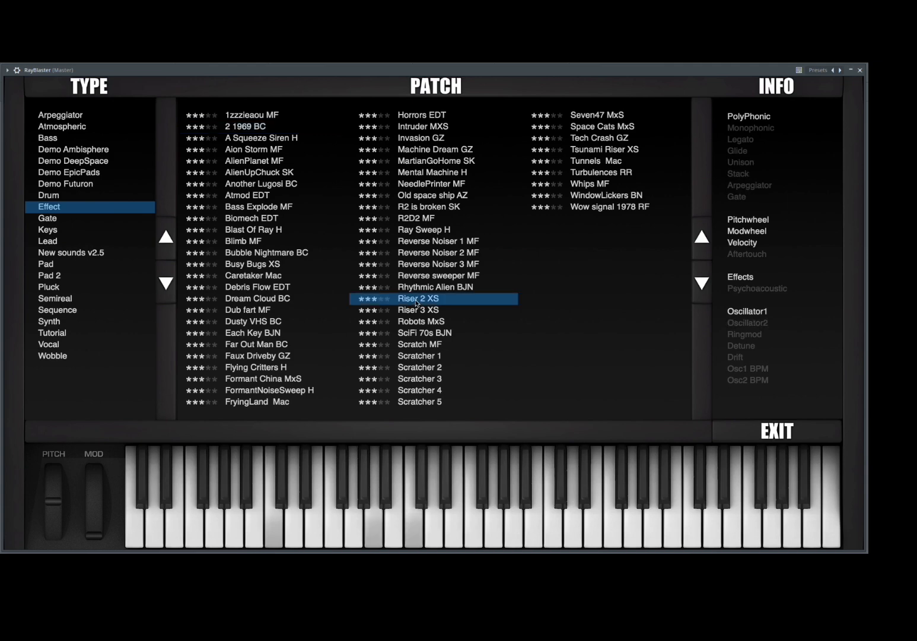
Audition the Keys patches 2 Shinner BC, PeanutsEP BN and Retro Organ BJN
click(83, 231)
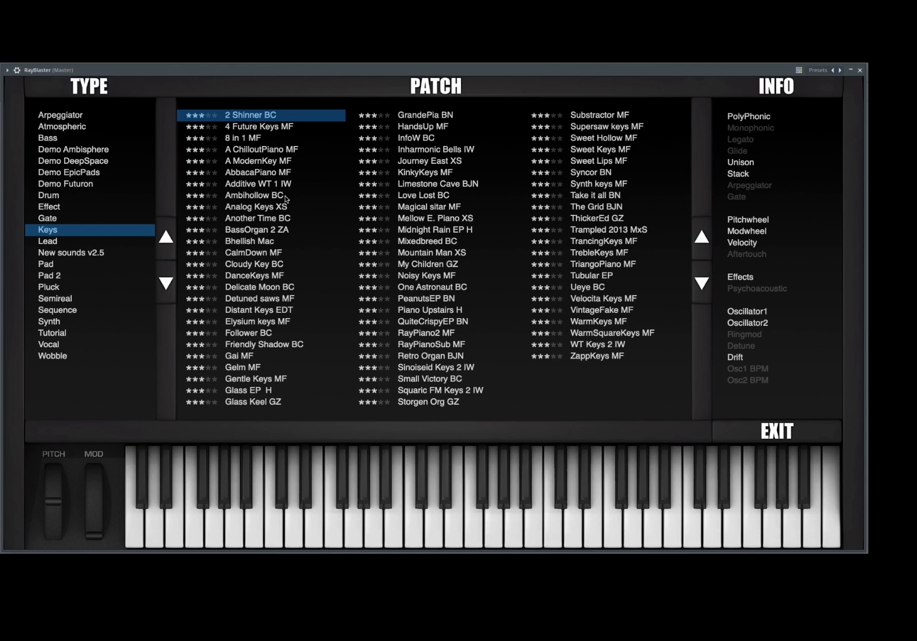
click(431, 299)
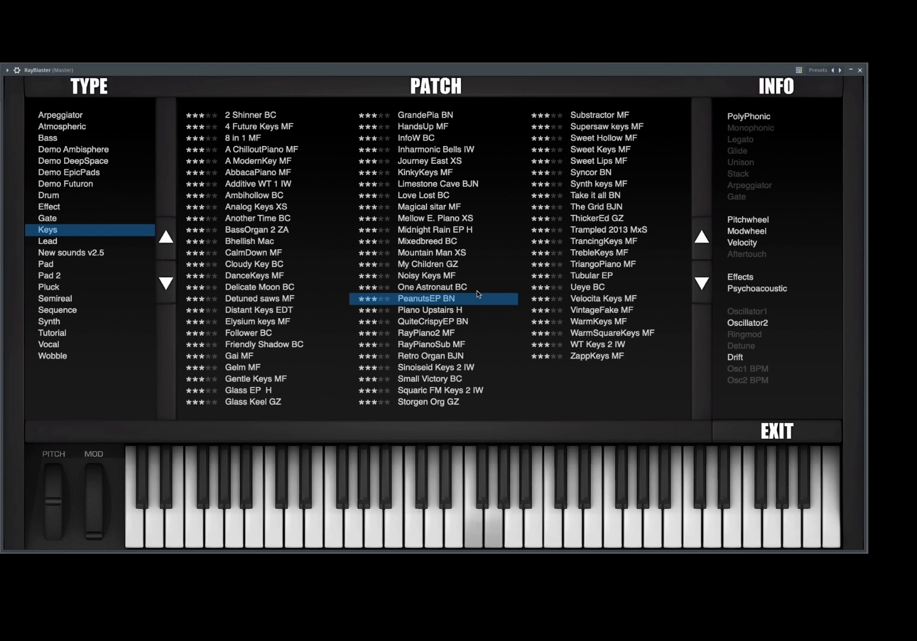
click(437, 356)
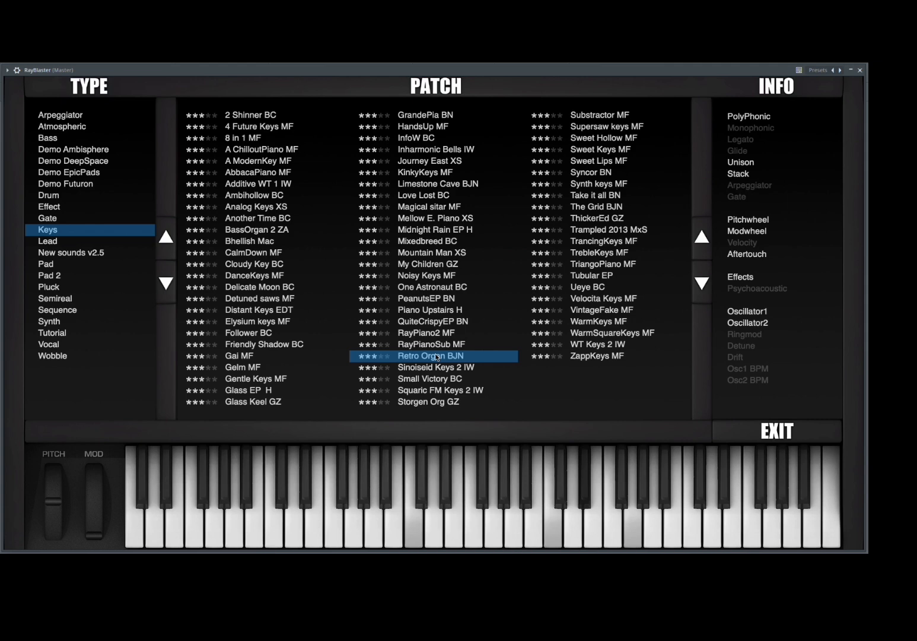
Audition the Lead patches A Fungus Lead MF, Analog Leader MF, Auzzie GZ, Lancer GZ and Layered Monos H
click(95, 244)
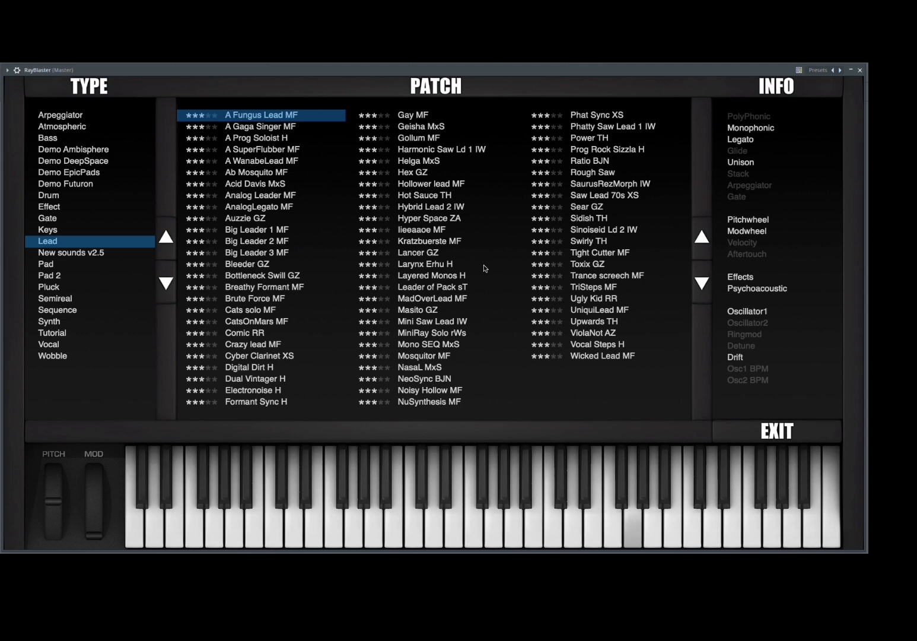
click(290, 200)
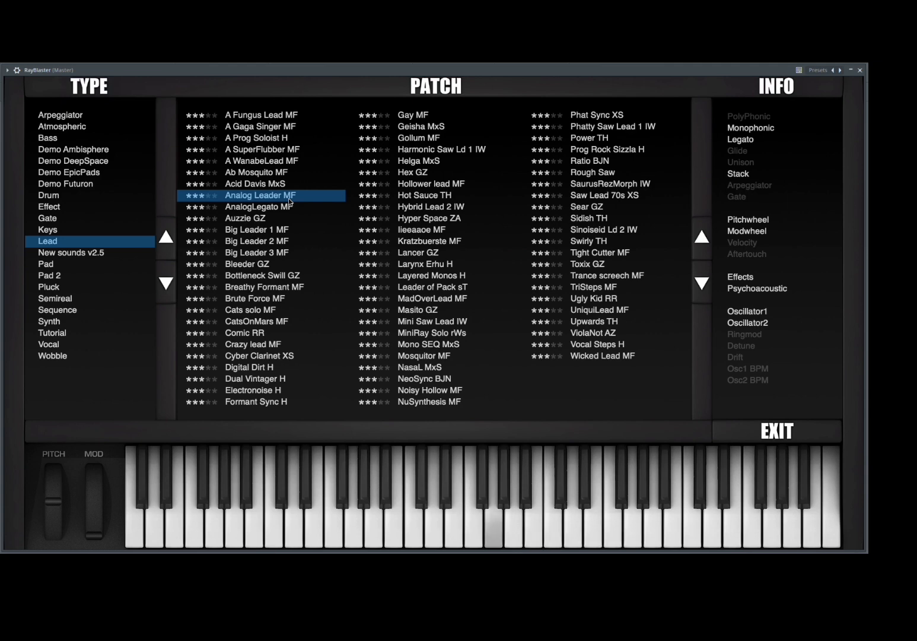
click(279, 216)
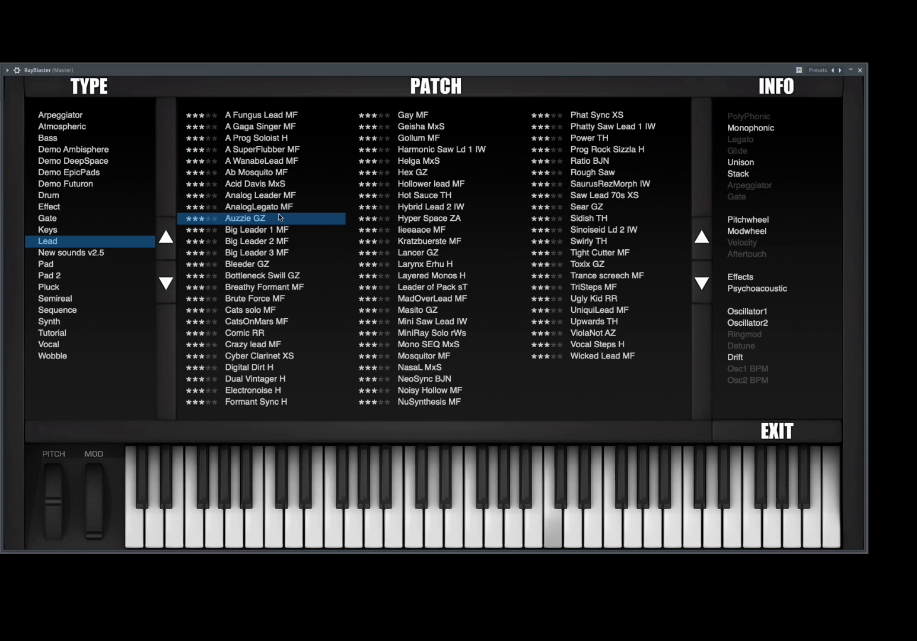
click(429, 254)
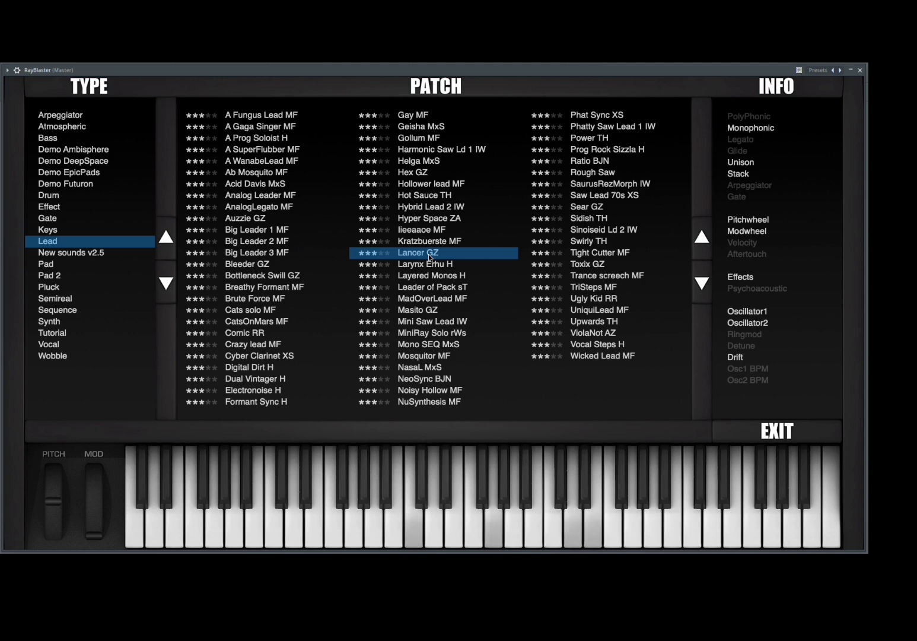
click(433, 275)
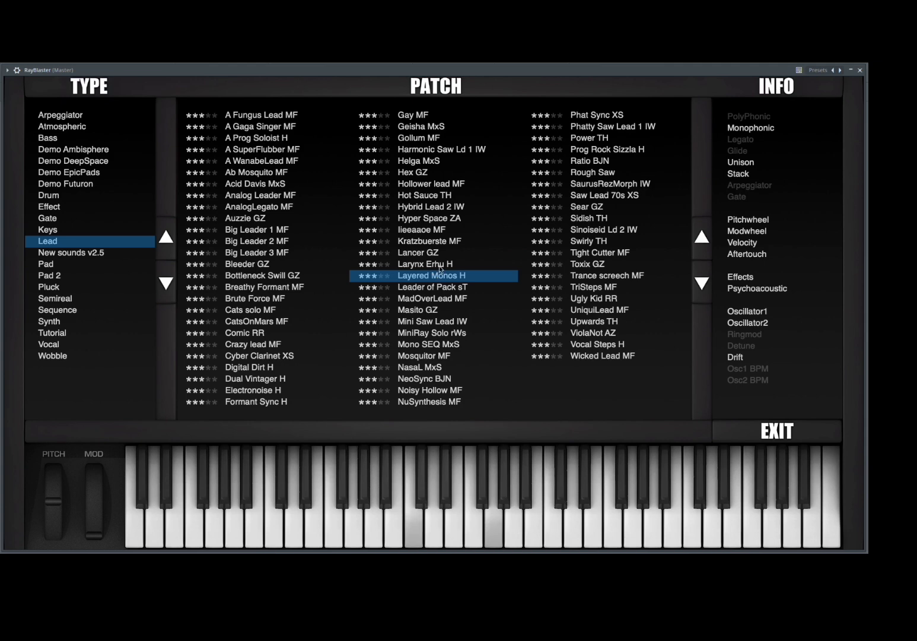
Audition the Lead patch Sinoiseid Ld 2 IW and the New sounds v2.5 patches Amen of sweeps MF, Dark Future MF, Bell or chord MF and Ray Keys MF
click(588, 233)
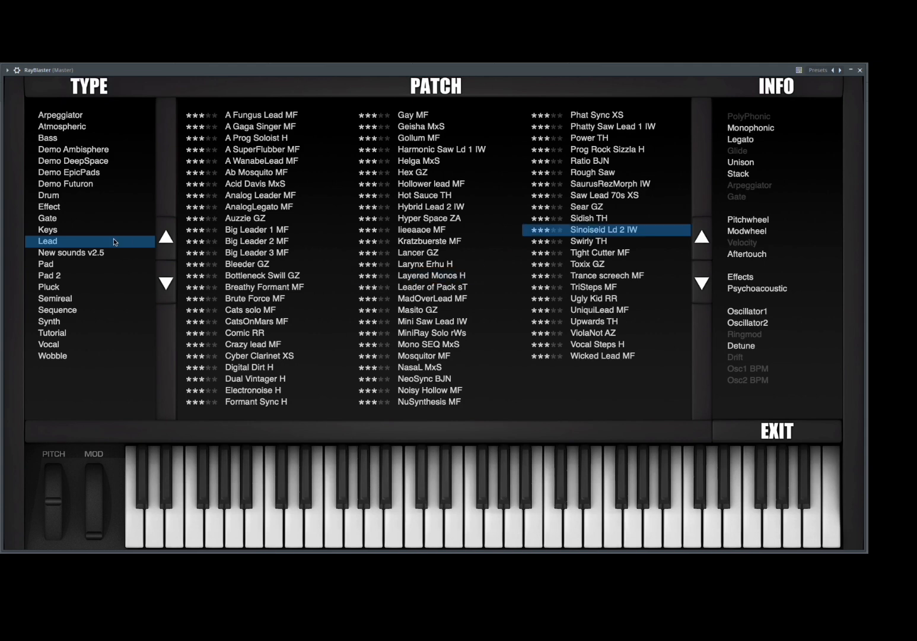
click(107, 252)
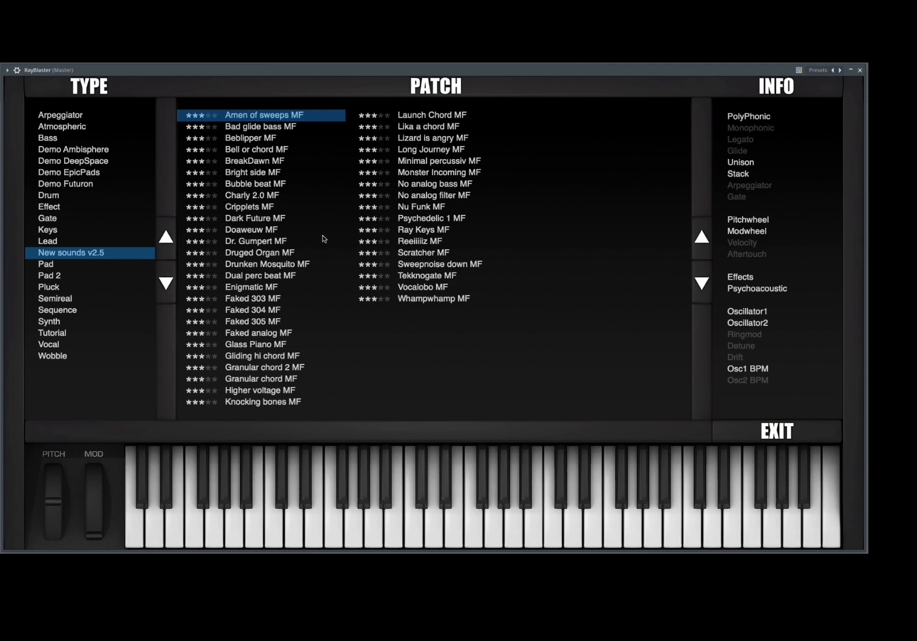
click(285, 218)
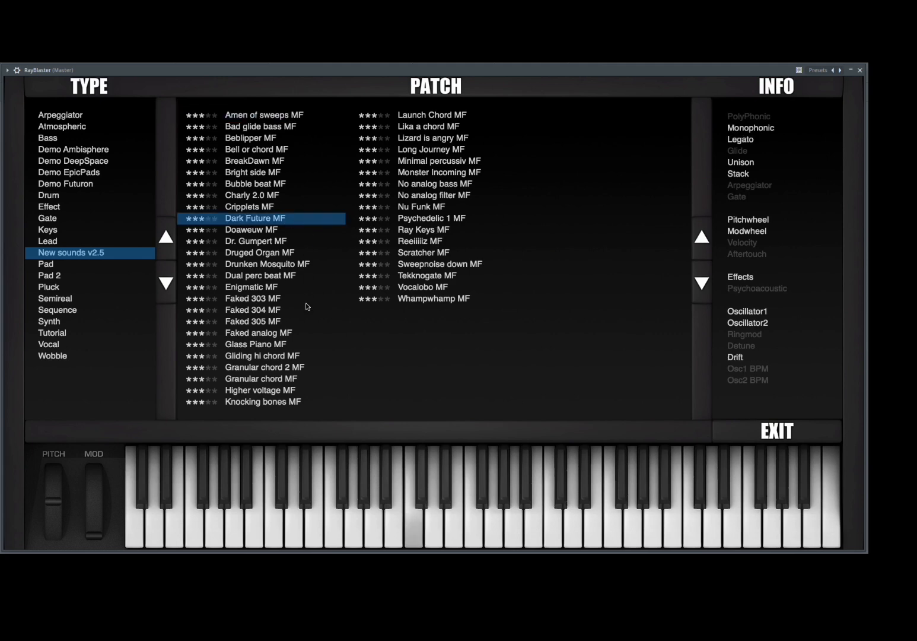
click(291, 152)
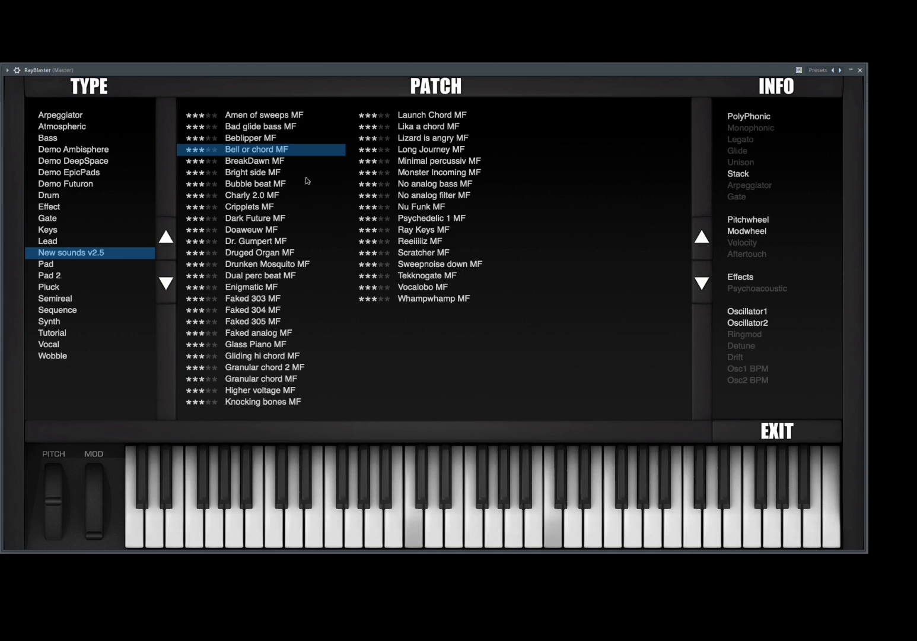
click(435, 231)
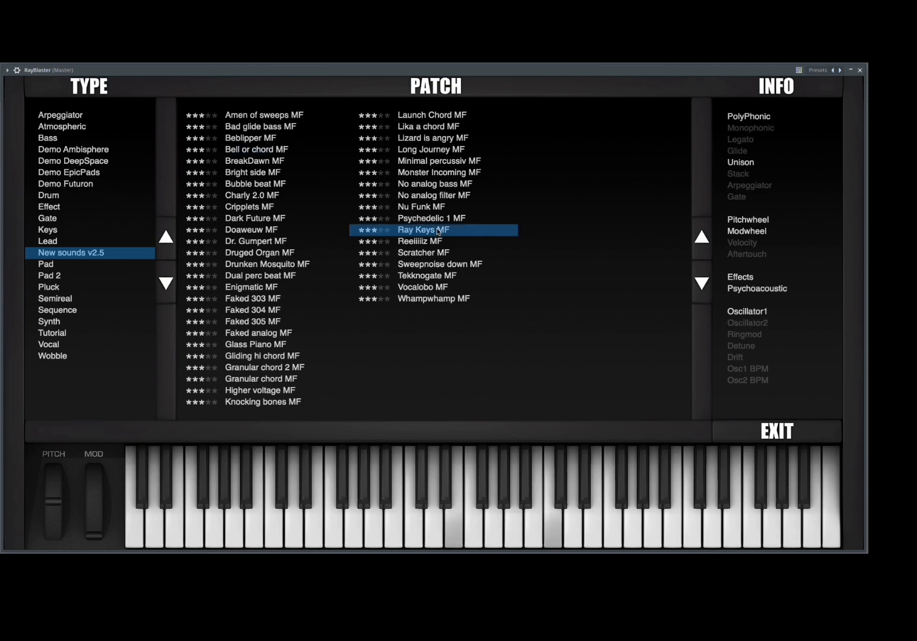
Audition the Pad patches A PPG rWs, Abba Replaces MF and Ape Glass Spiral H, plus the Pluck patch 4 Squarester MF
click(66, 267)
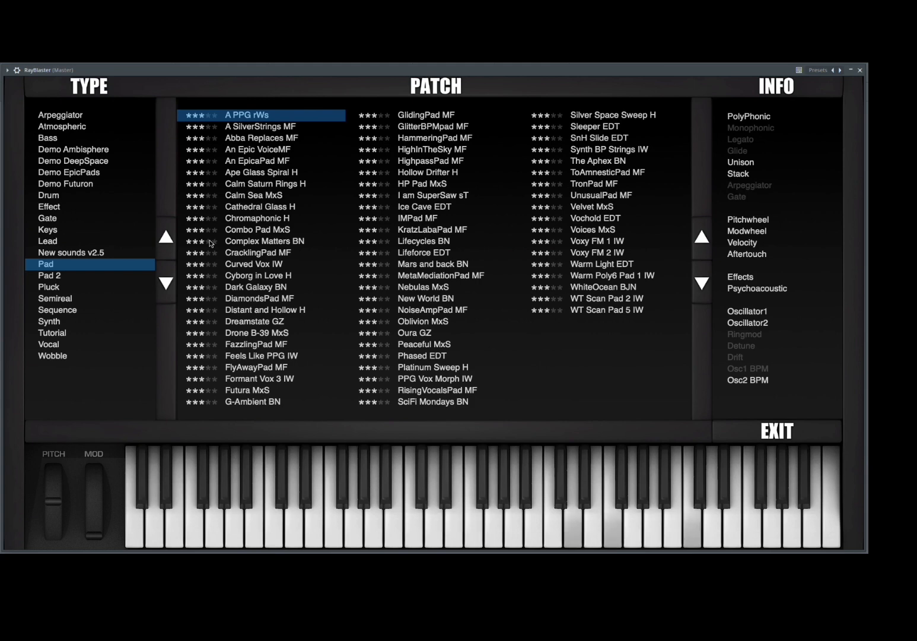
click(277, 137)
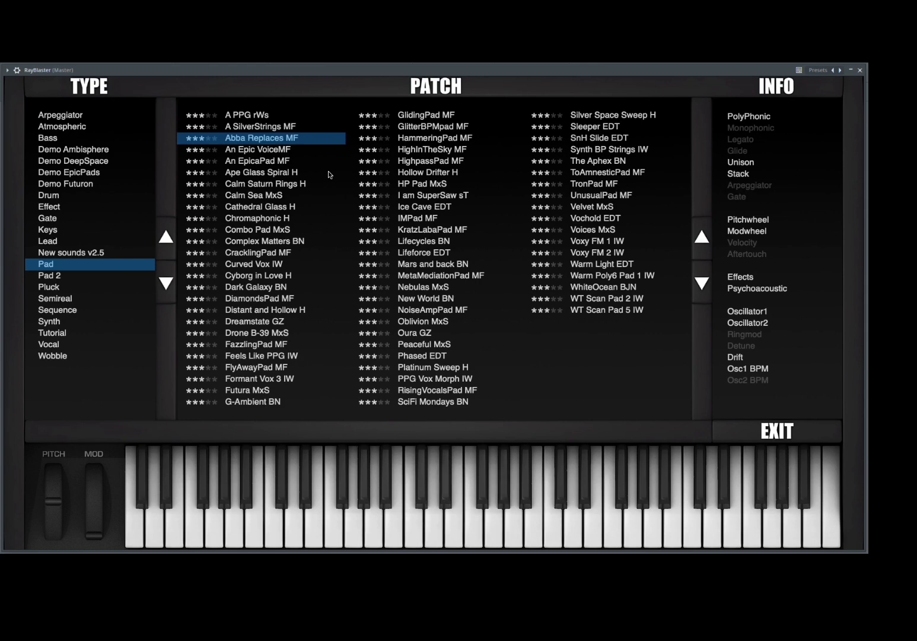
click(306, 175)
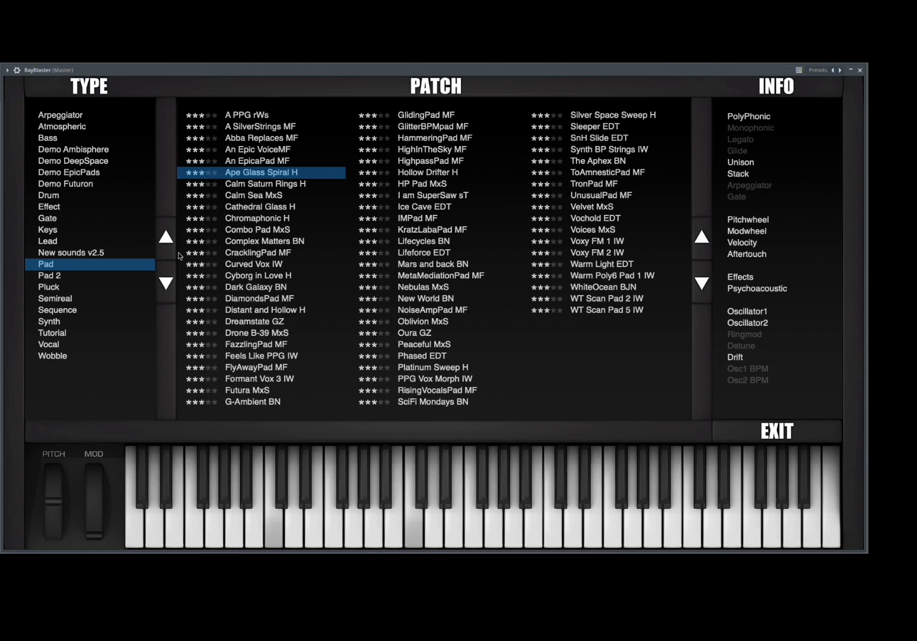
click(50, 288)
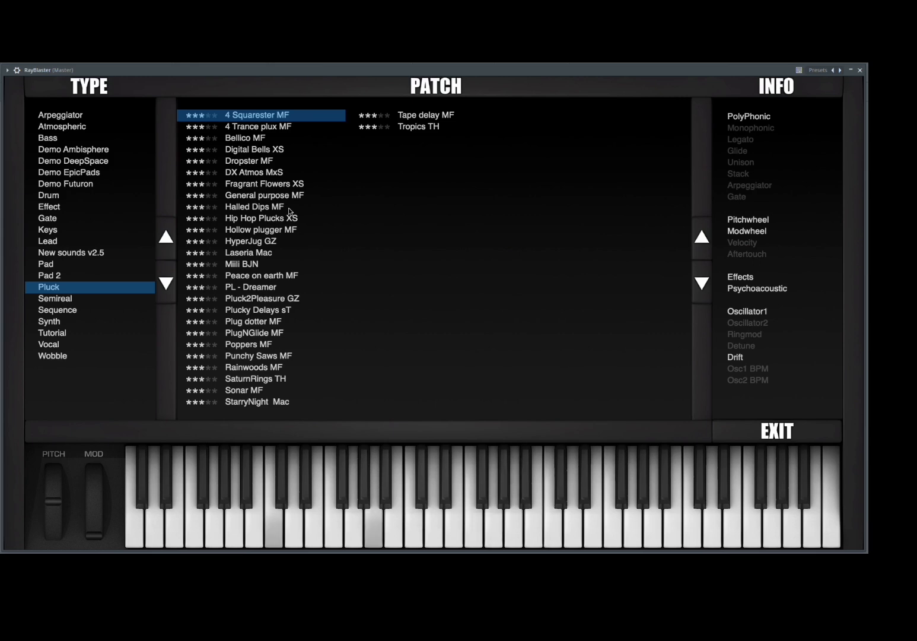
Audition the Semireal patches A Saxophone MF, Chello MF, E-Guitar MF and Electric guitar MF
click(73, 302)
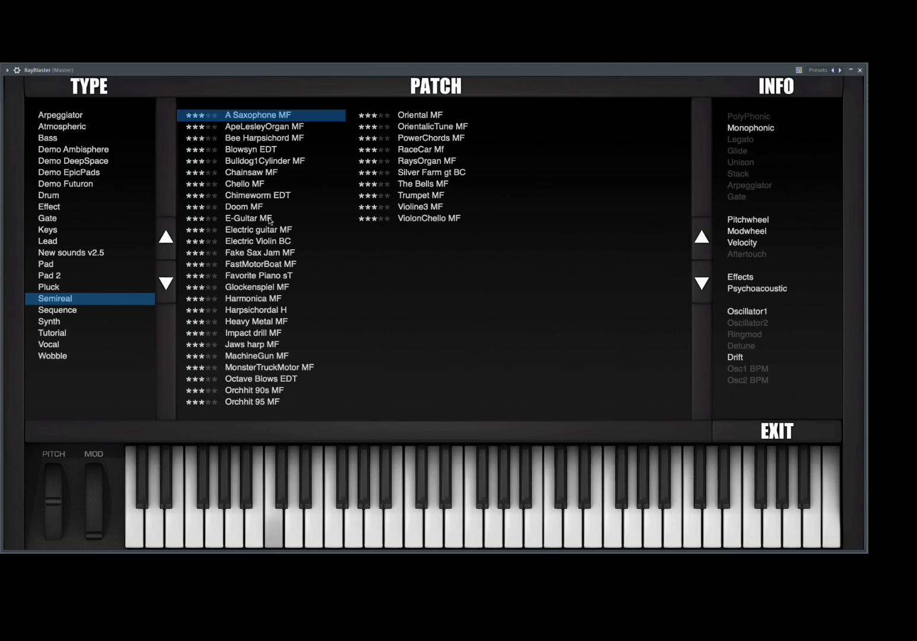
click(283, 189)
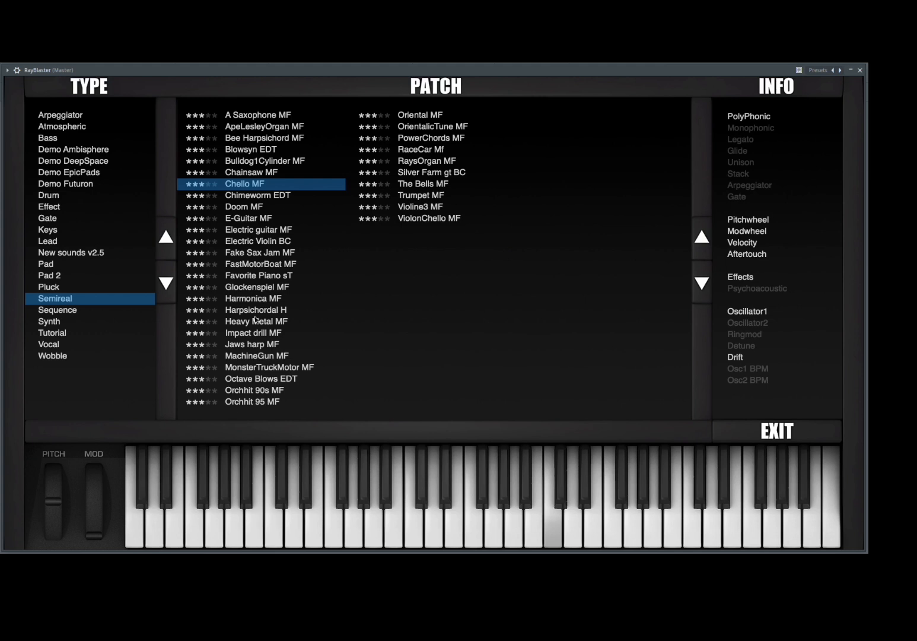
click(254, 219)
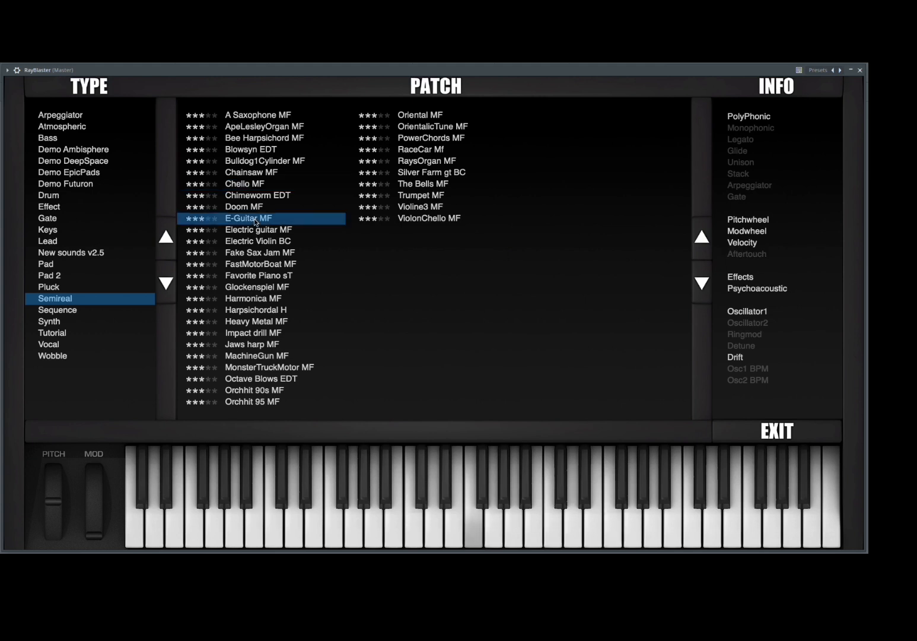
click(261, 230)
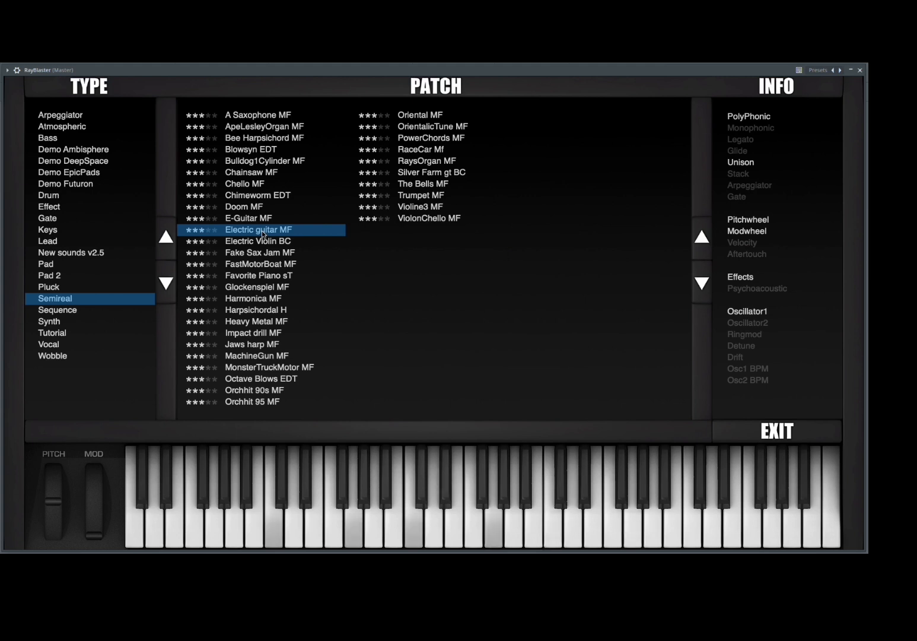
Audition the Sequence patches A DanceVoxArp MF, BellMoves TH, Cell Reborn BC, CrystalMachine rWs and Labersack MF
click(97, 312)
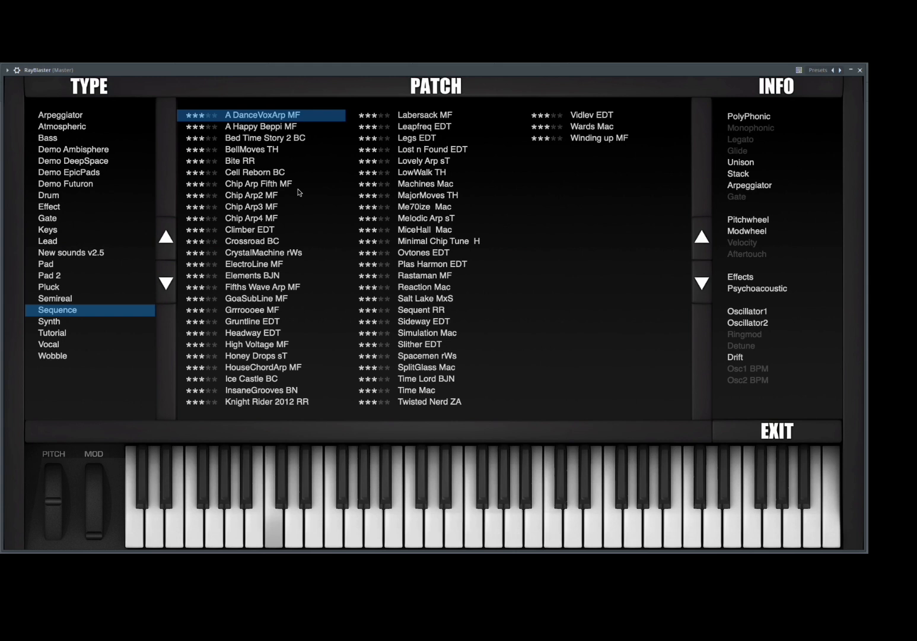
click(300, 153)
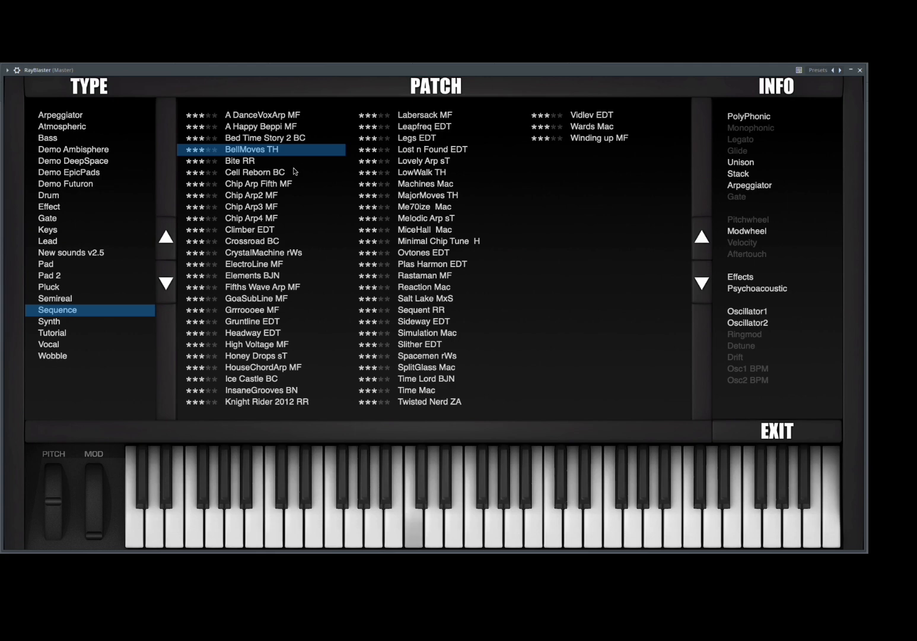
click(286, 174)
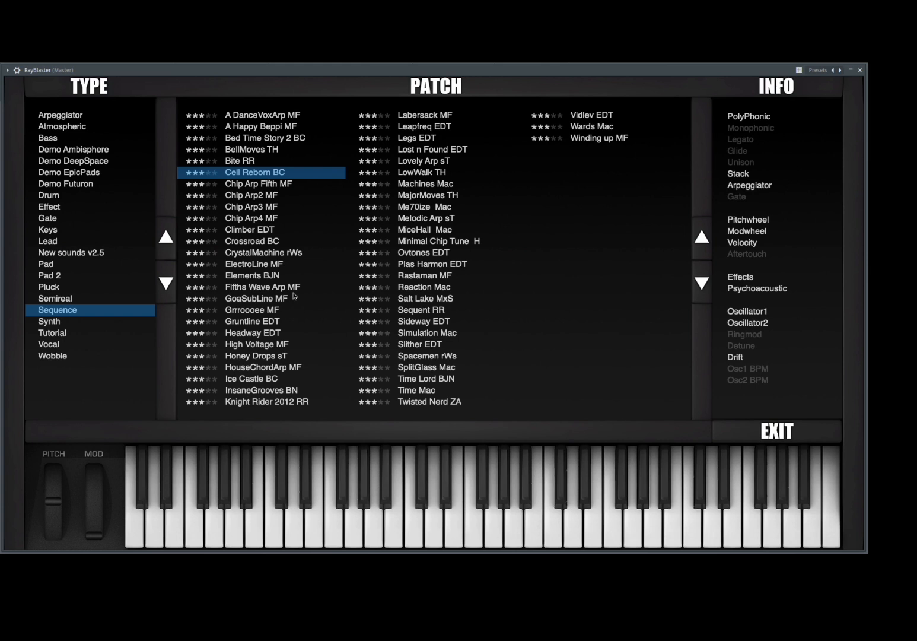
click(282, 254)
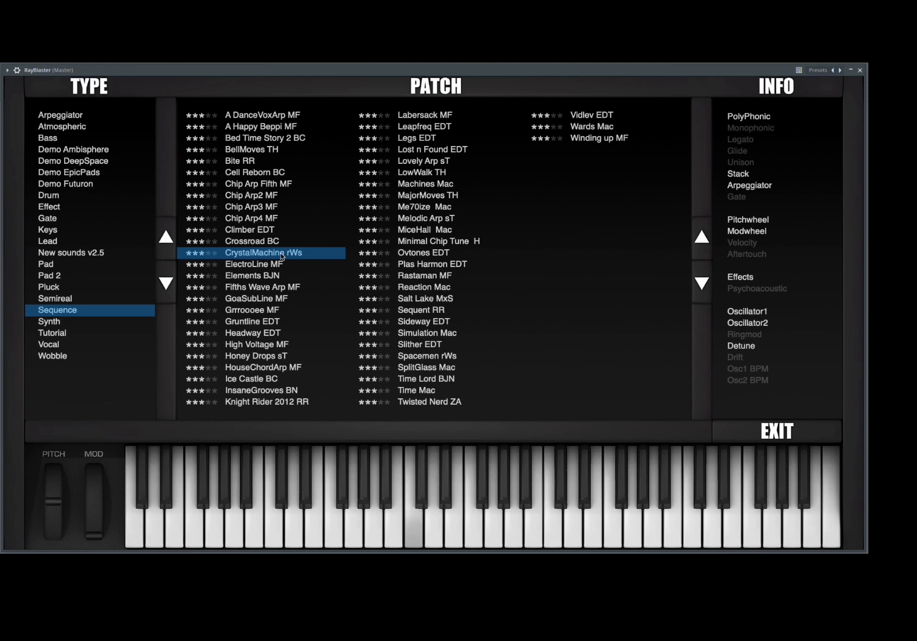
click(451, 115)
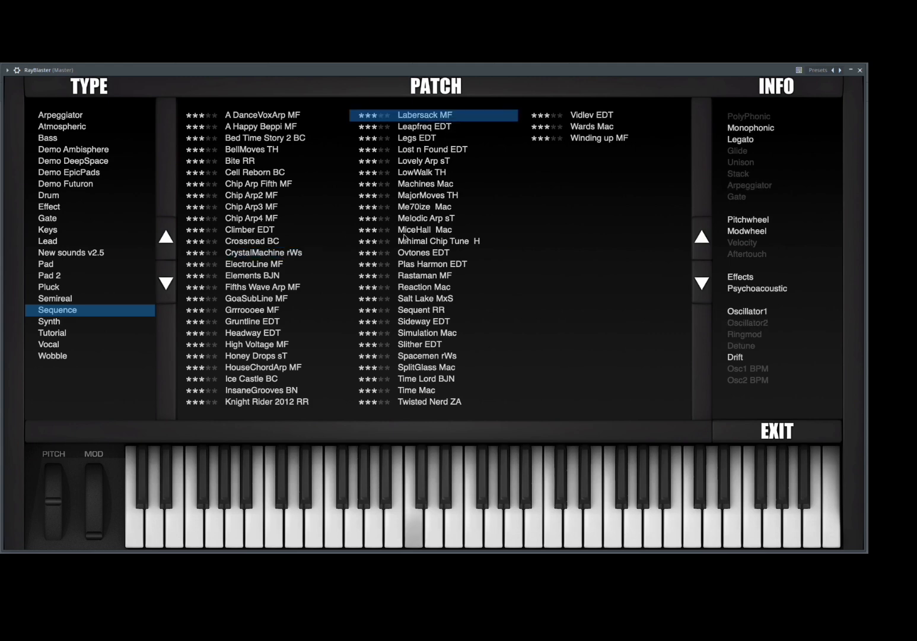
Load the Synth patch A Beast MF and play a short run of notes with it
click(80, 323)
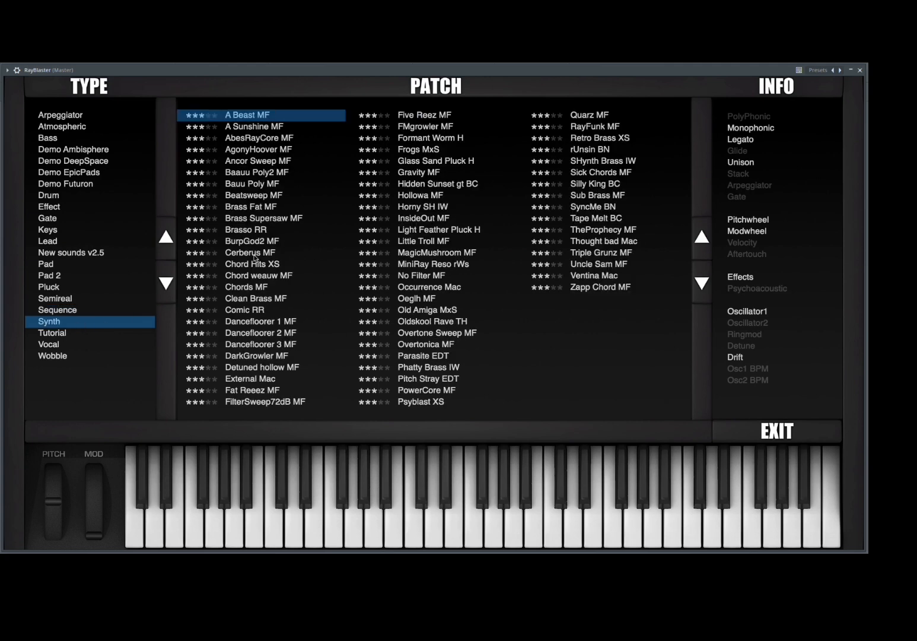
key(z)
key(t)
key(e)
key(q)
key(z)
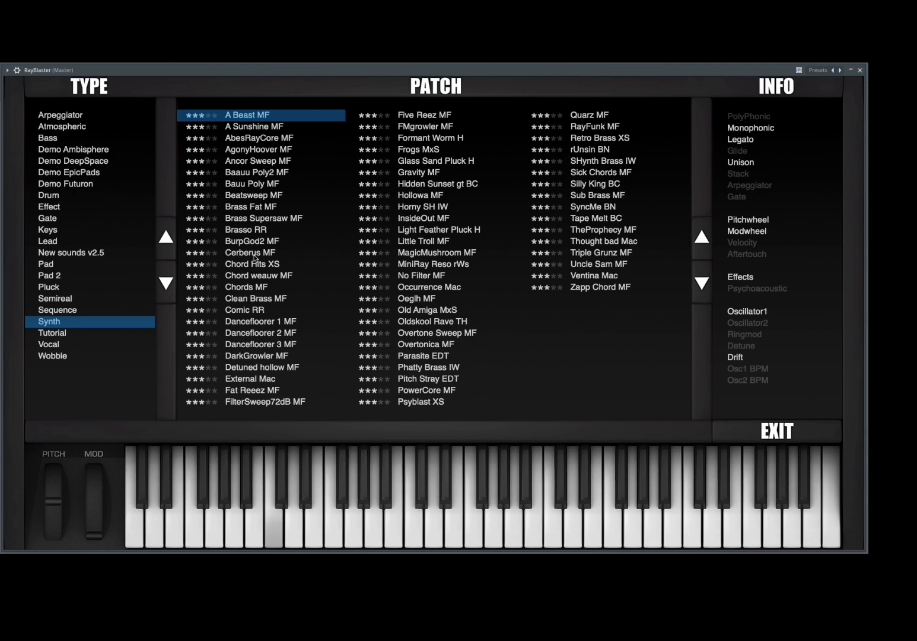
key(t)
key(t)
key(y)
key(t)
key(i)
key(r)
key(t)
key(q)
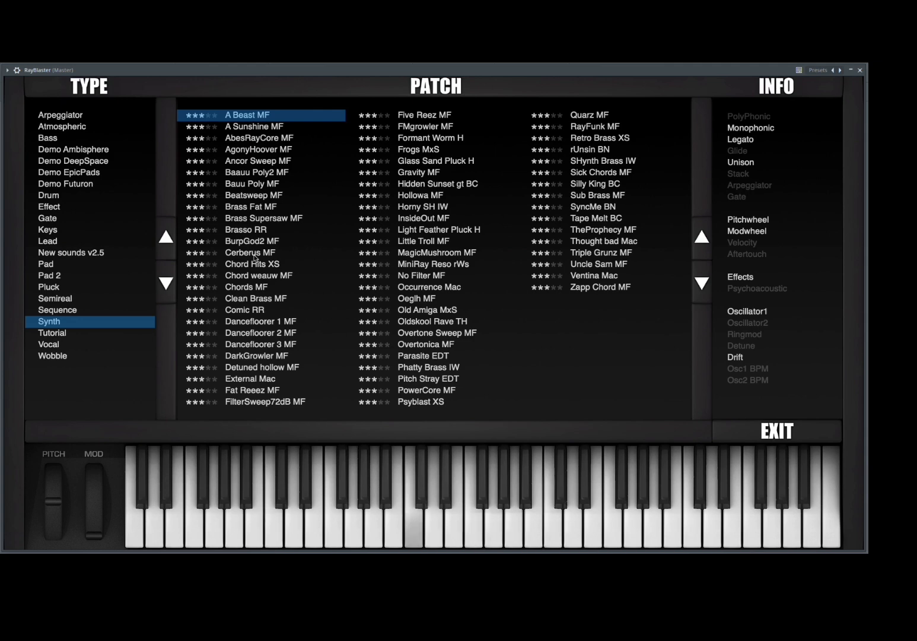
Load the Synth patch Oeglh MF and play a longer phrase across low and high notes
click(443, 299)
key(q)
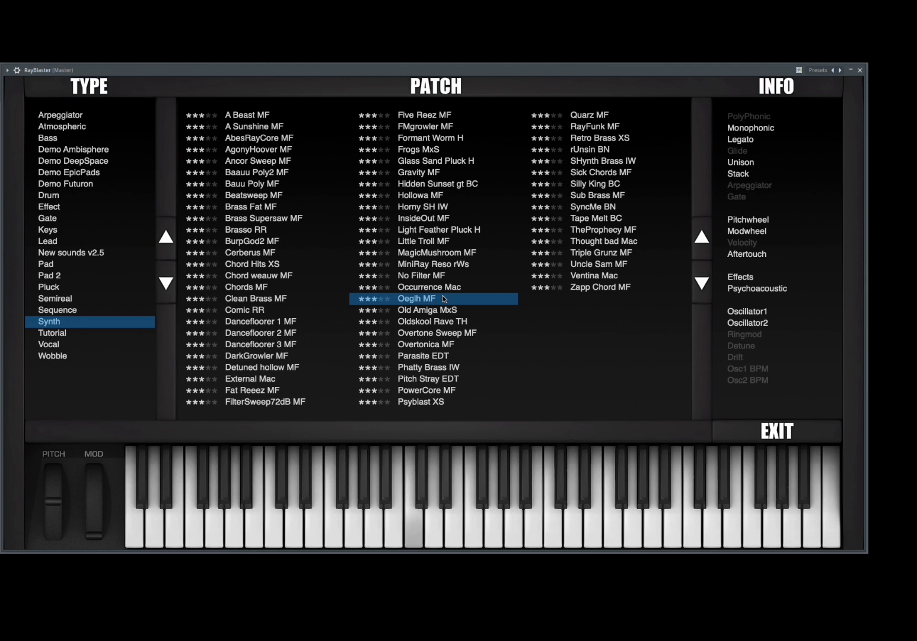
key(t)
key(r)
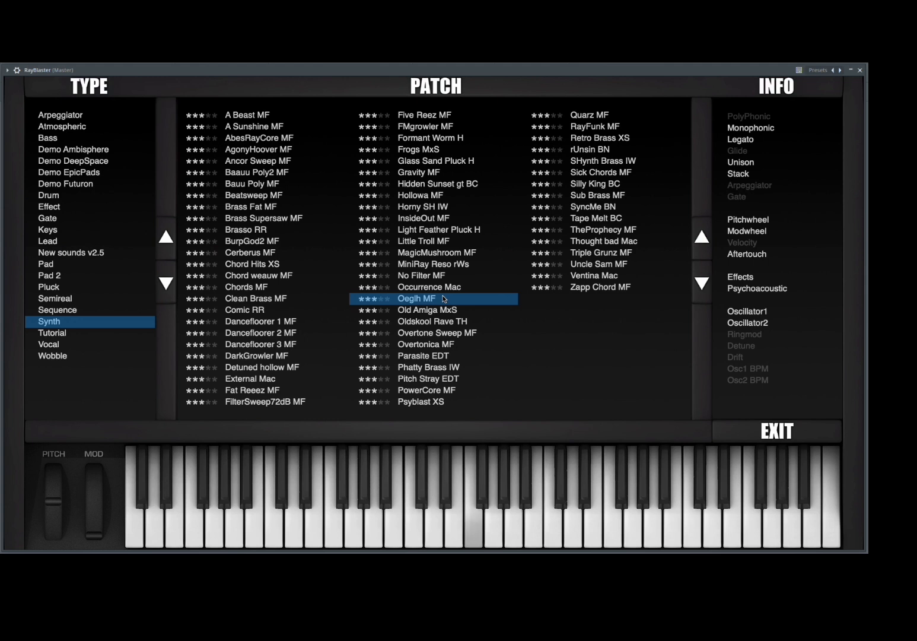
key(e)
key(r)
key(b)
key(r)
key(r)
key(w)
key(q)
key(m)
key(b)
key(y)
key(t)
key(i)
key(w)
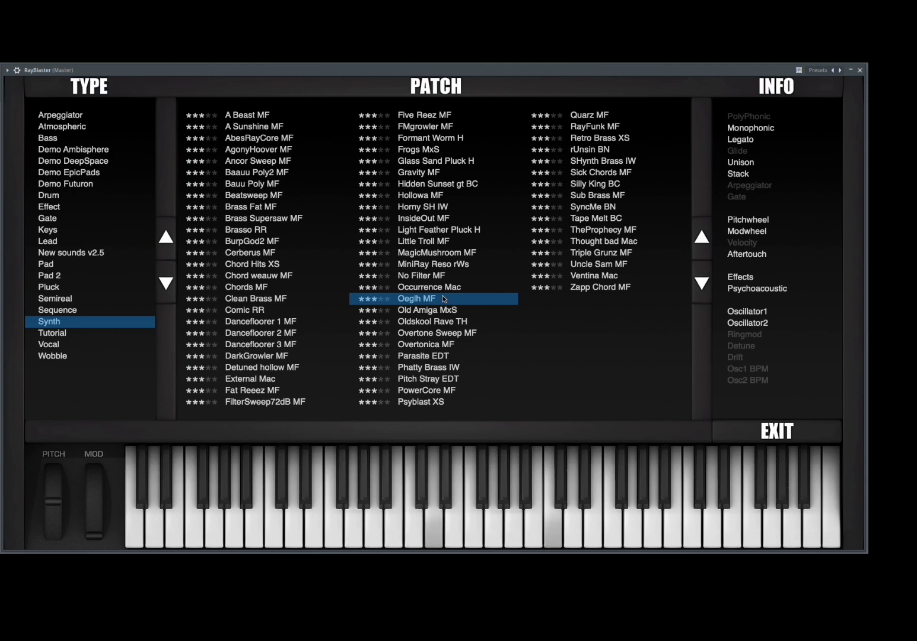
key(t)
key(r)
key(e)
key(q)
key(i)
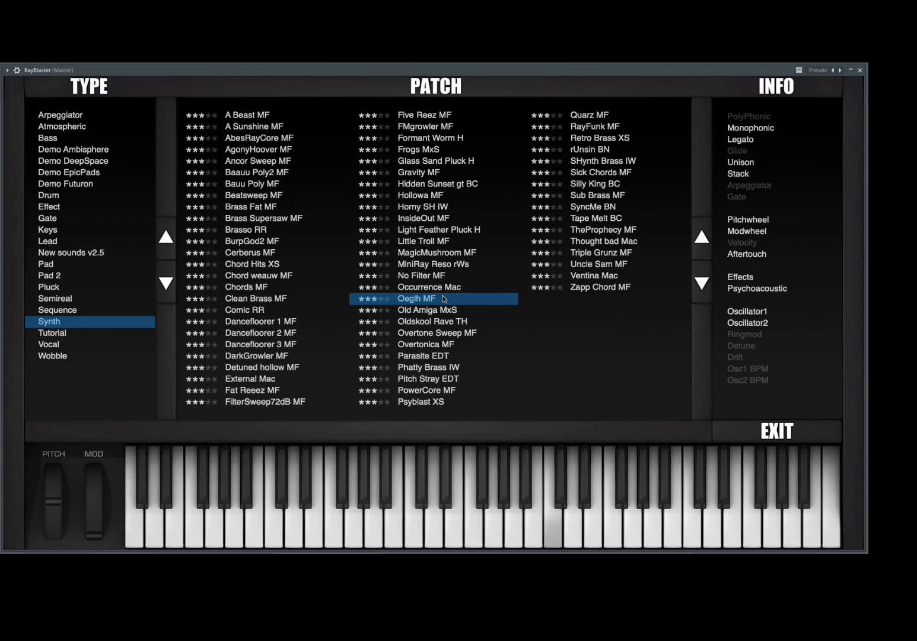
key(q)
Load the Synth patch Old Amiga MxS and play a series of notes with it
click(442, 309)
key(q)
key(7)
key(3)
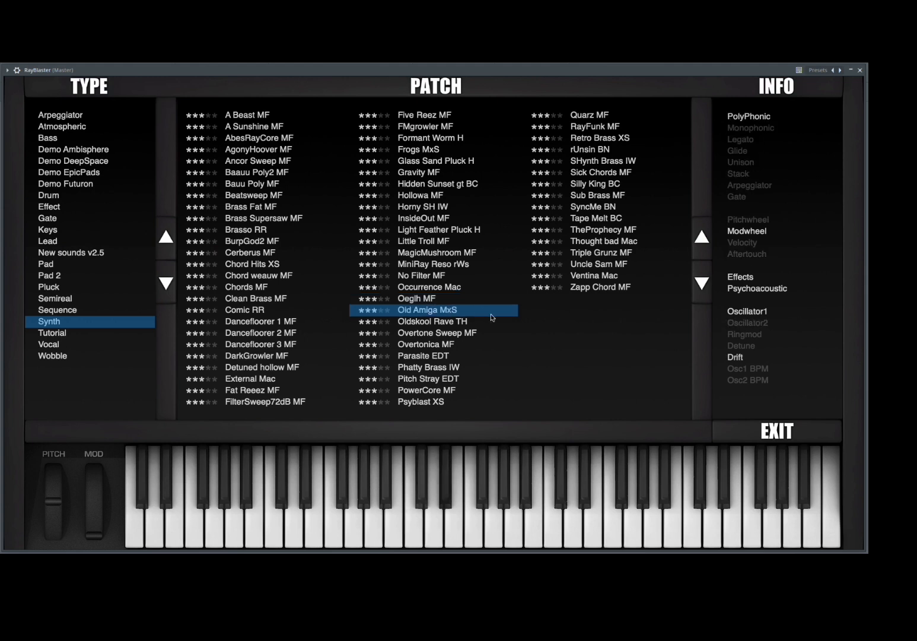
key(7)
key(6)
key(2)
key(7)
key(3)
key(m)
key(q)
key(q)
key(w)
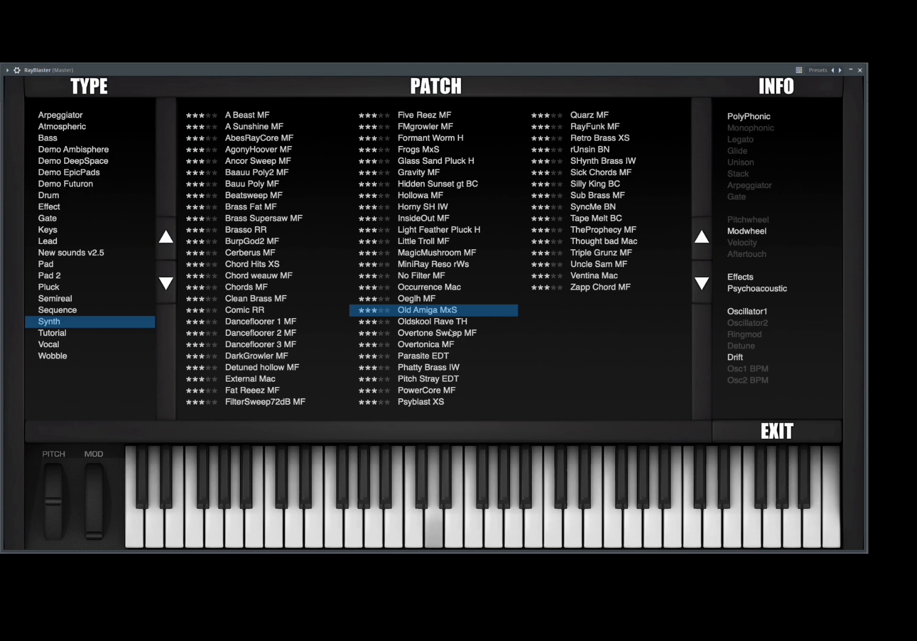
Load the Synth patch Oldskool Rave TH and play a few notes with it
click(454, 322)
key(q)
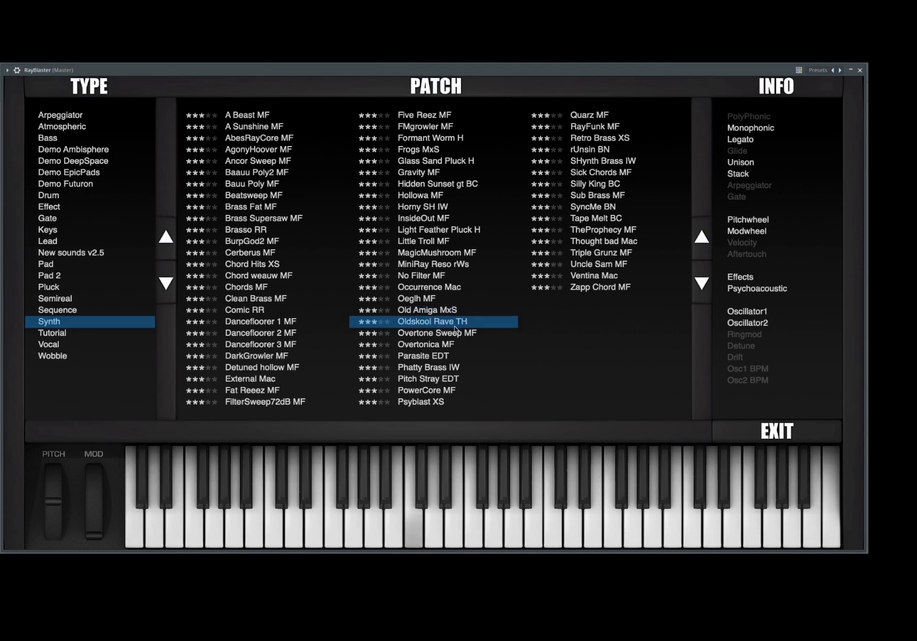
key(w)
key(z)
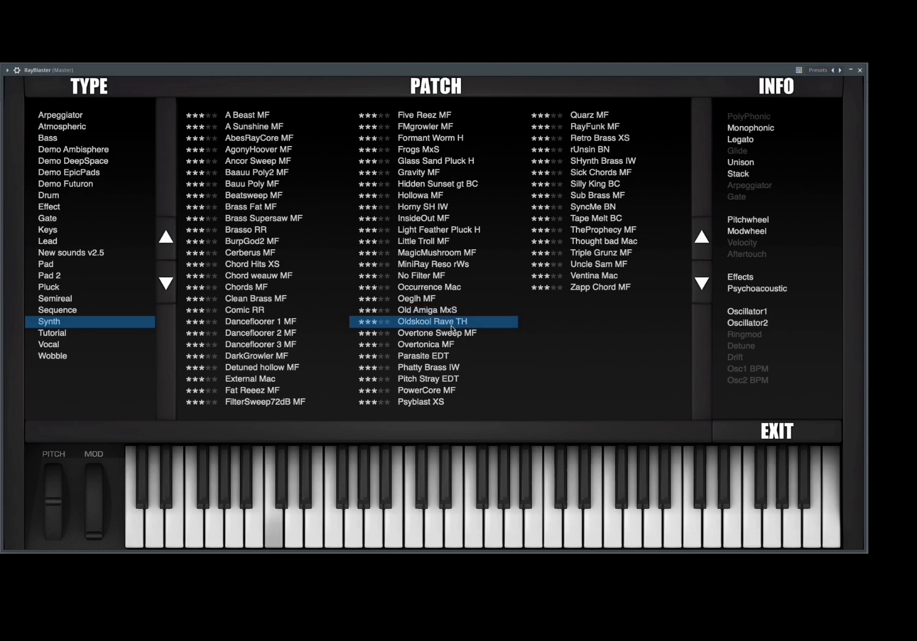
Audition the Tutorial patches 18dB Lowpass, Vocoder and Wavetable, and load WavetableSynthesis
click(117, 332)
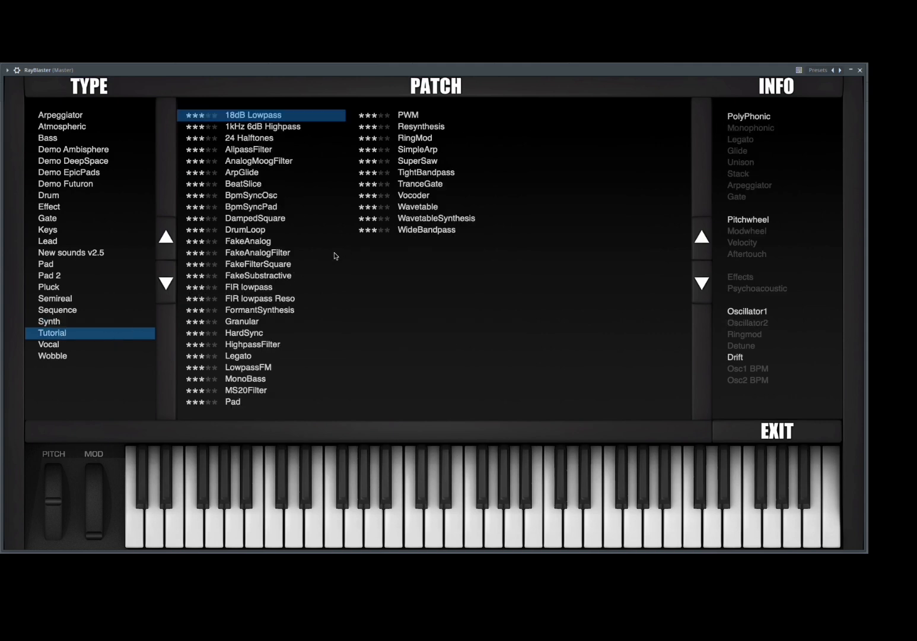
click(430, 200)
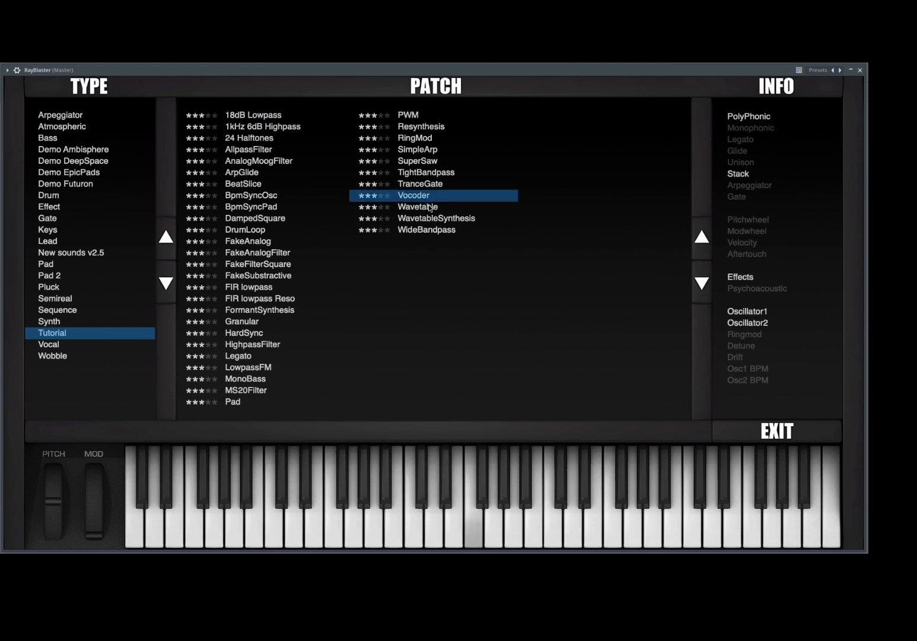
click(431, 208)
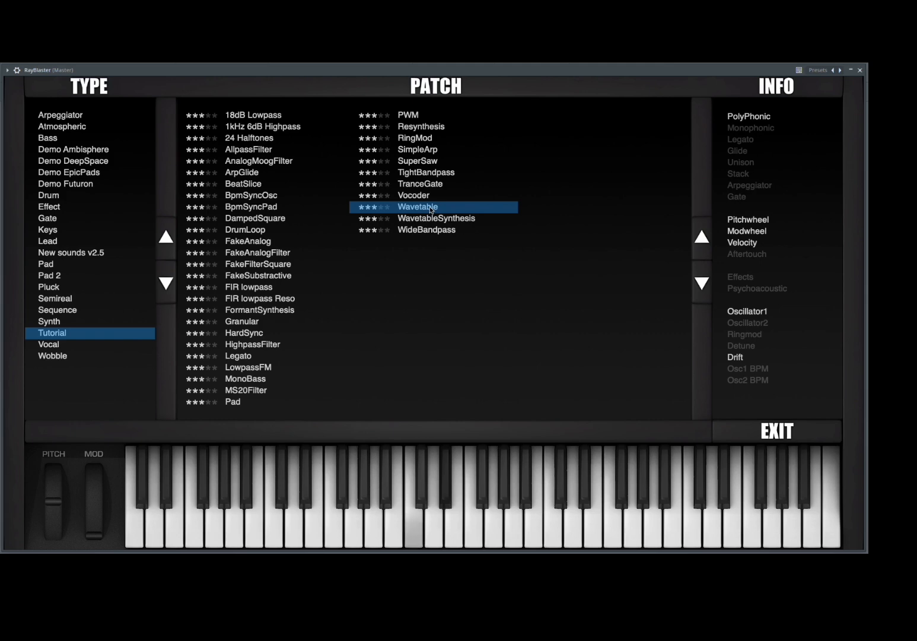
click(435, 220)
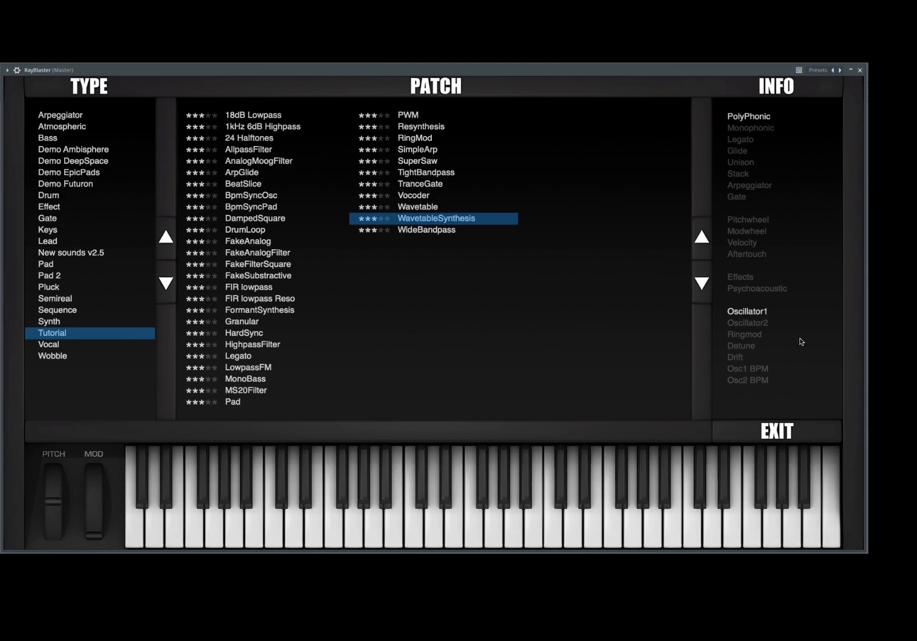
Leave the patch browser and try out the first oscillator's Wave1/2 Mix, ending at 0
click(775, 432)
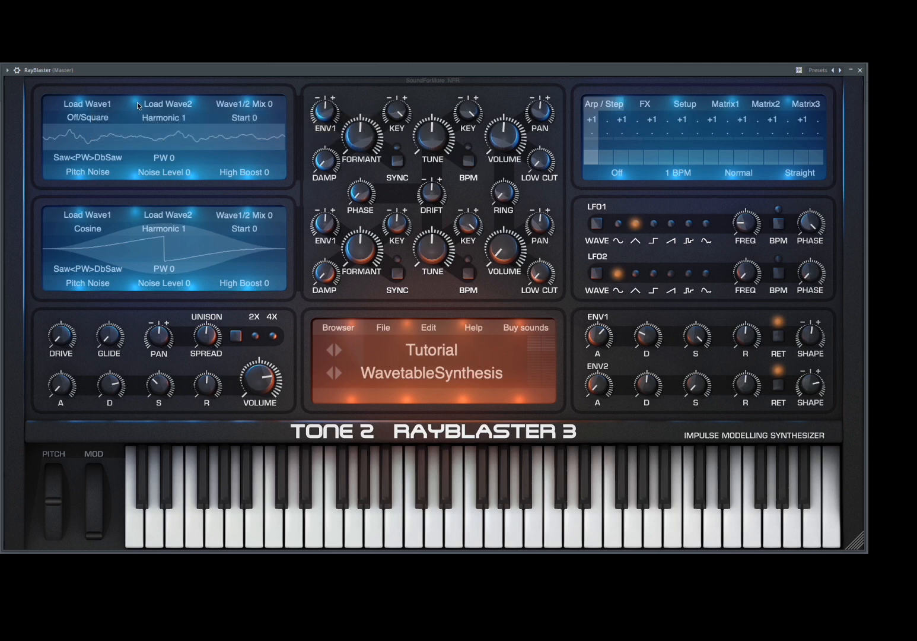
drag(251, 102, 231, 115)
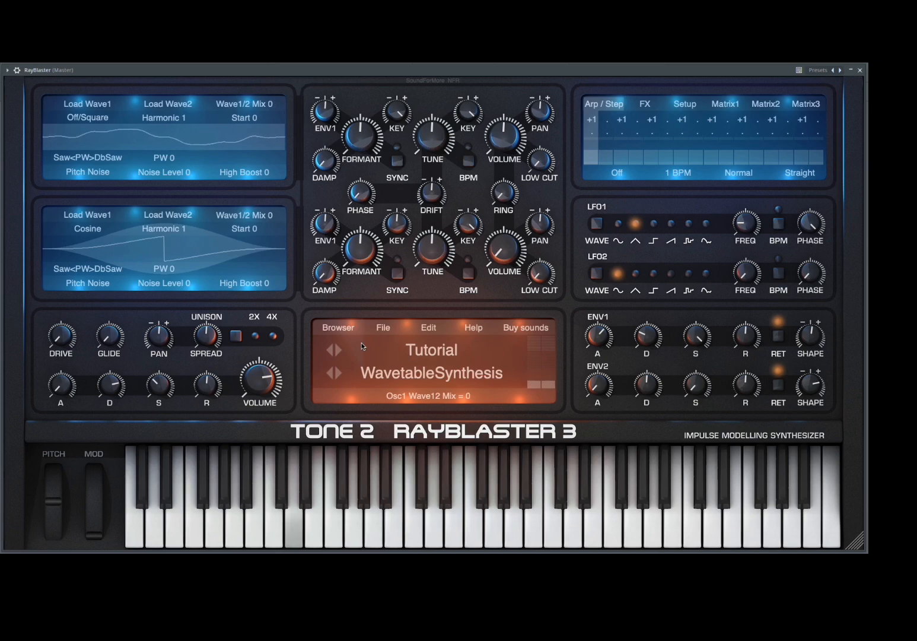
Audition the Vocal patches A Diuwui MF, BauVocal MF, ClaviVox MF, Computer barbie MF and LetsParty from the patch browser
click(348, 331)
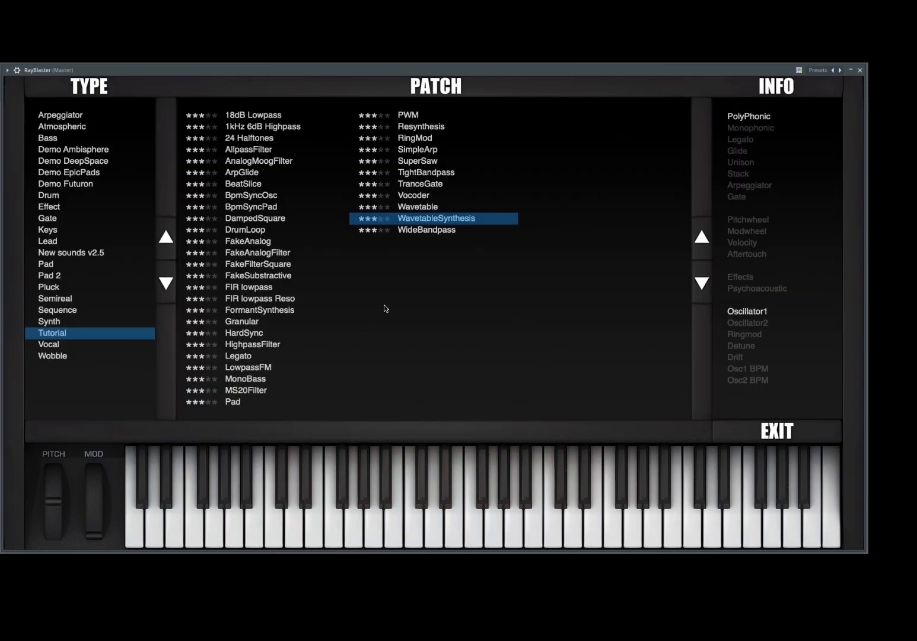
click(92, 351)
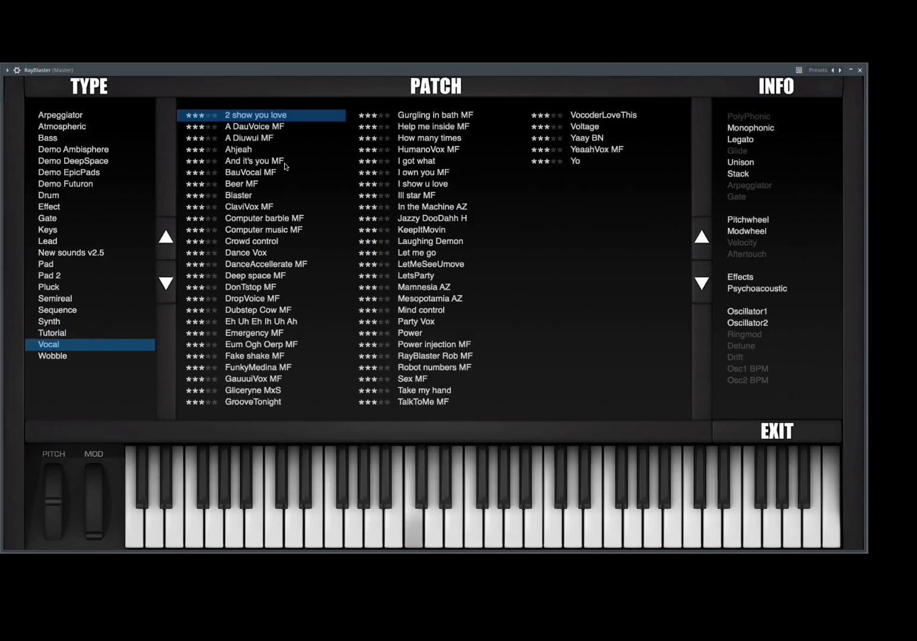
click(278, 143)
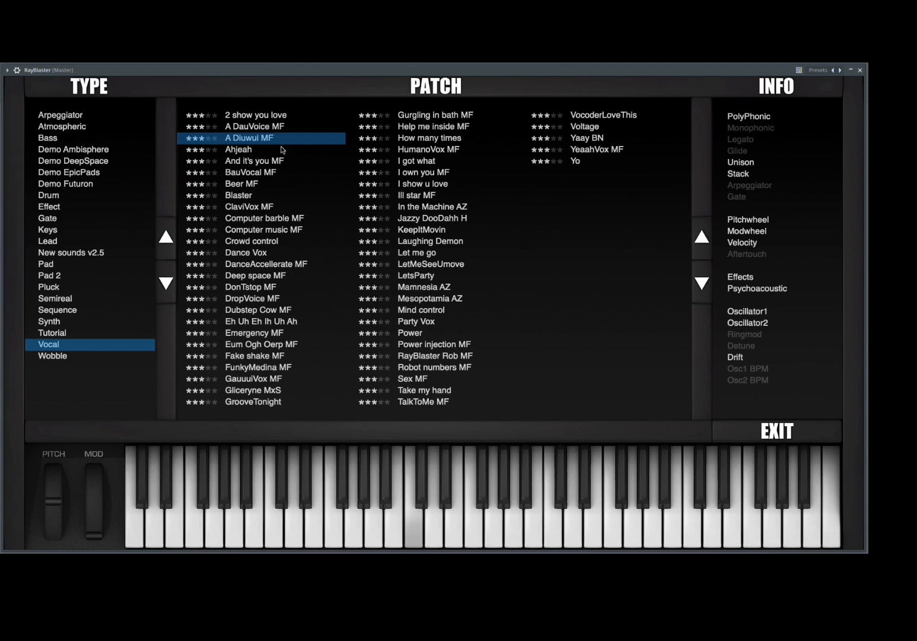
click(306, 178)
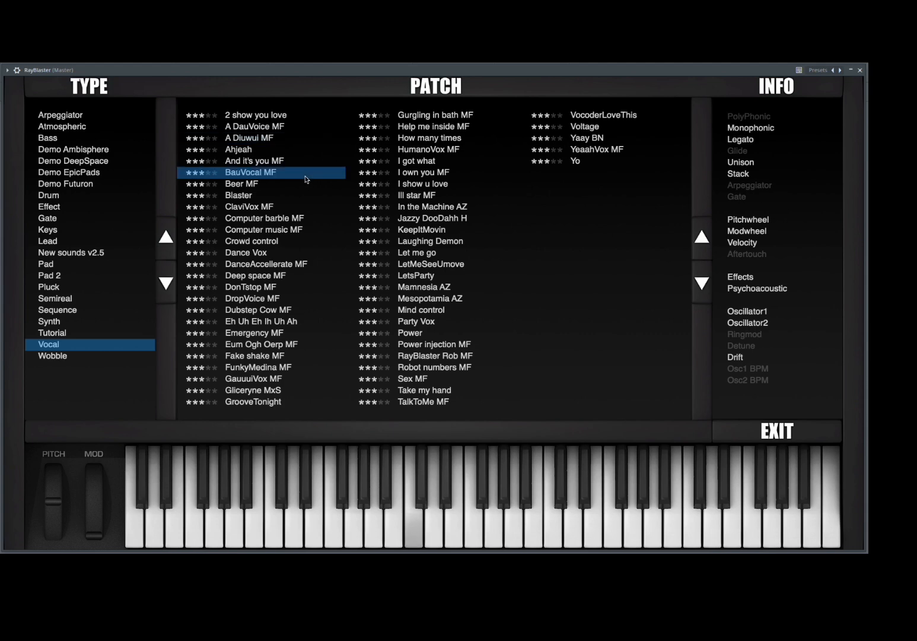
click(297, 209)
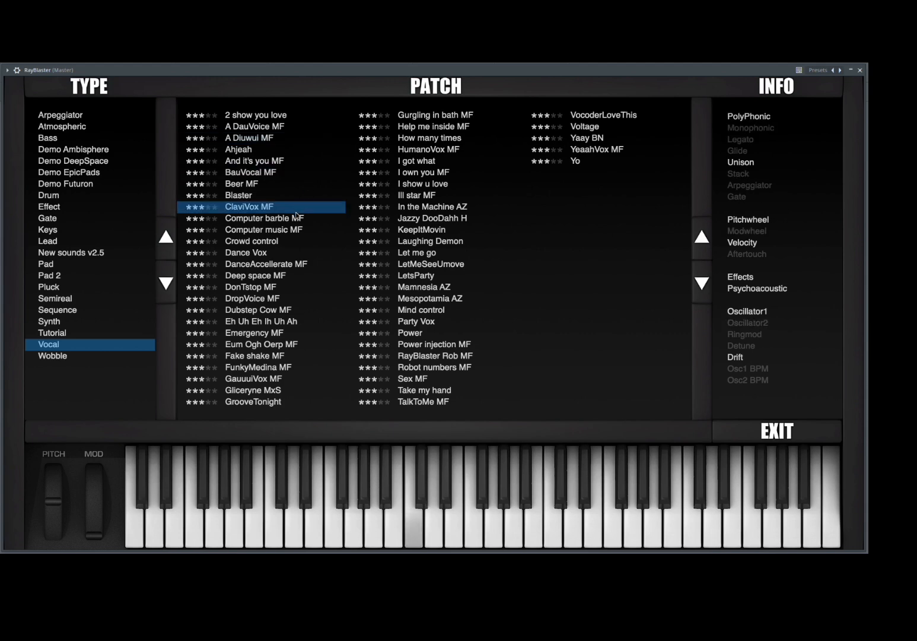
click(299, 219)
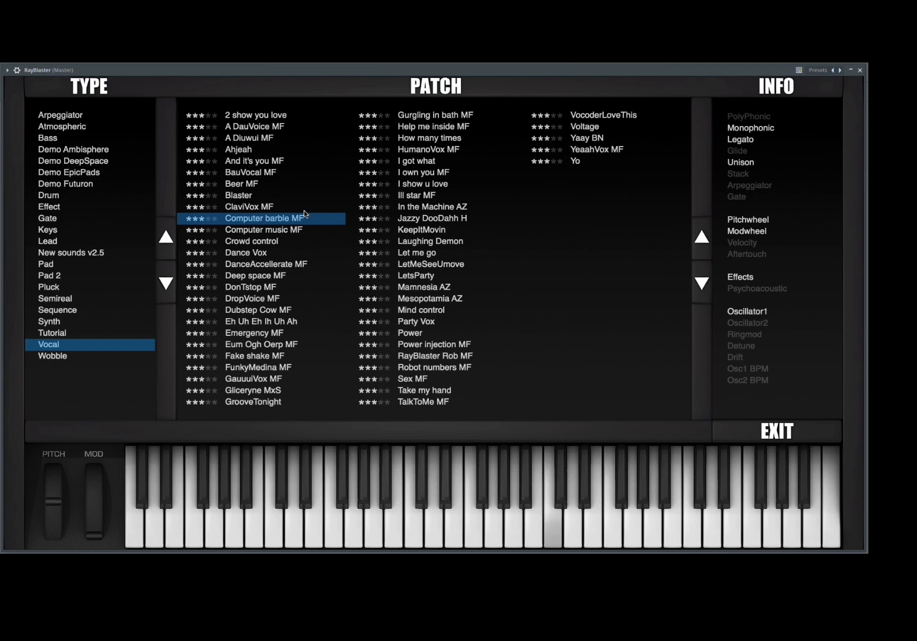
click(424, 276)
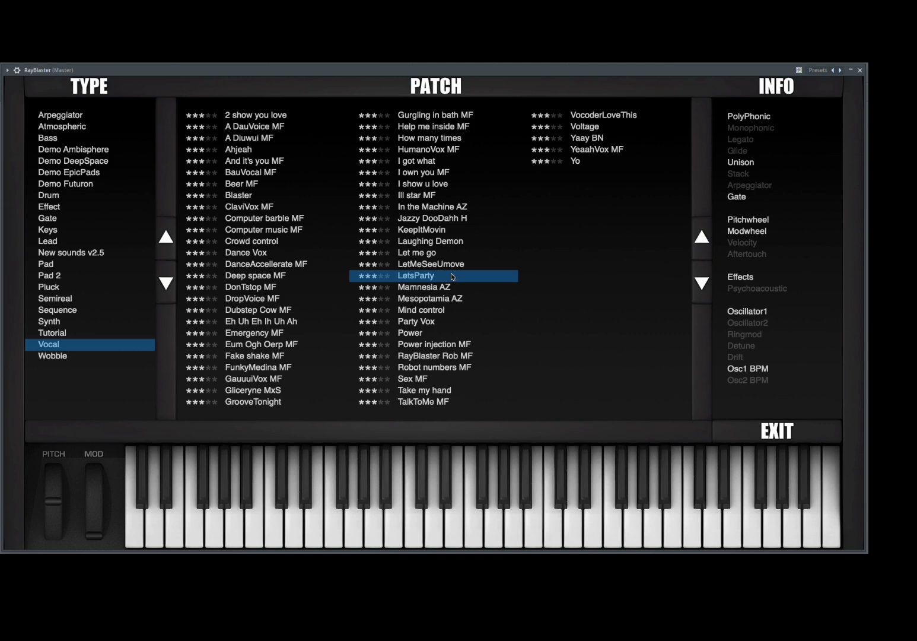
Audition the Wobble patches Mowler MF and Weightless TH, load Seasick MF, and leave the patch browser
click(54, 356)
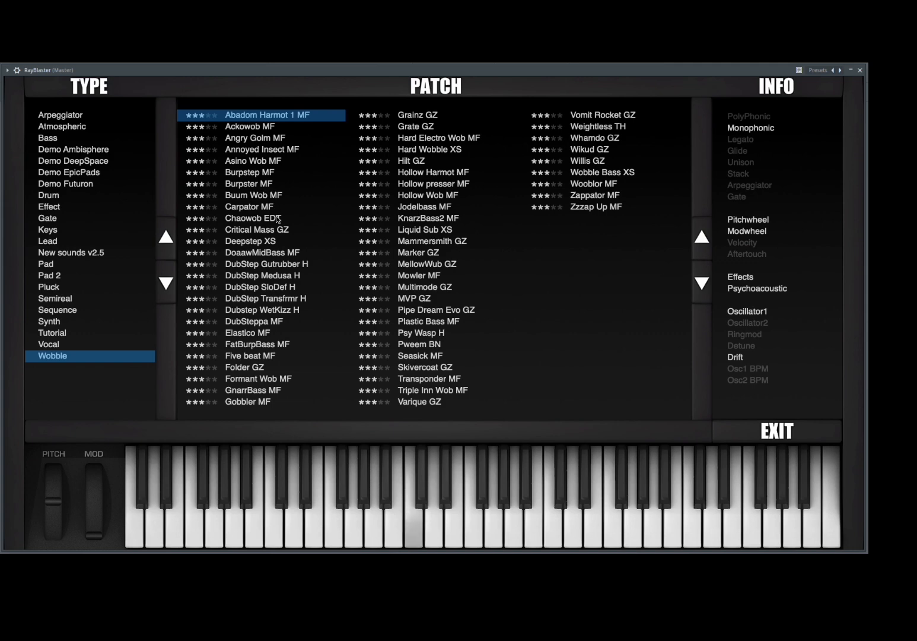
click(421, 281)
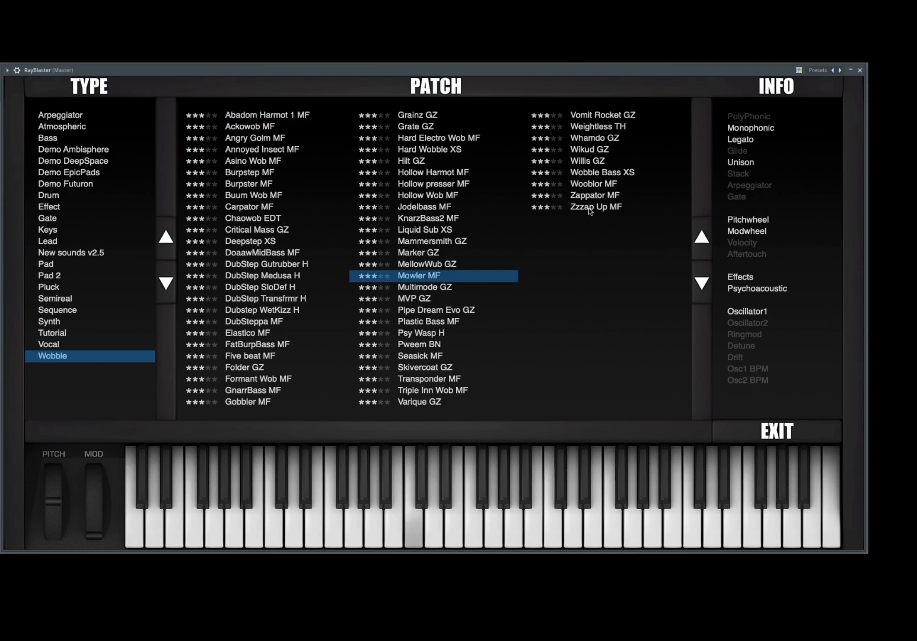
click(605, 129)
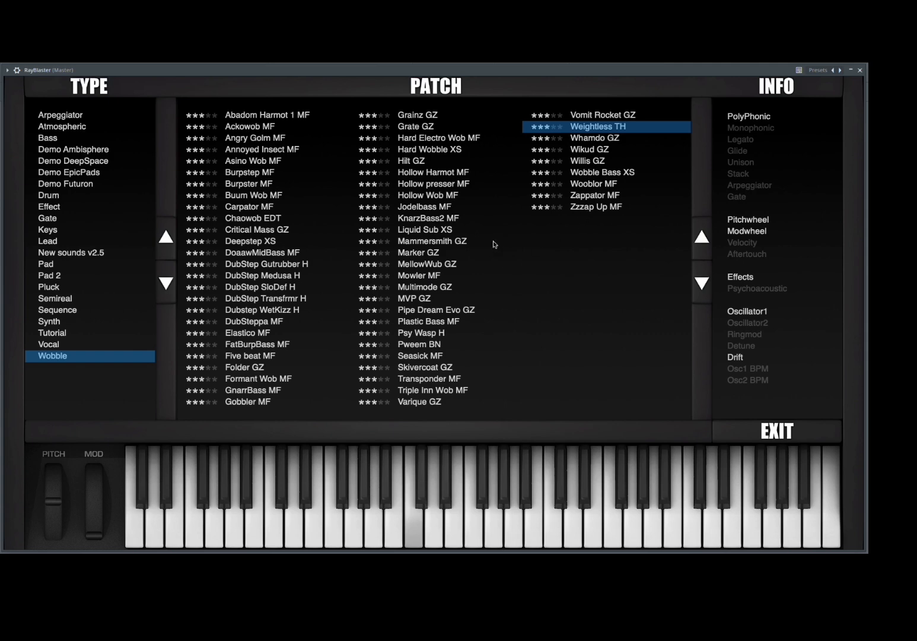
click(417, 358)
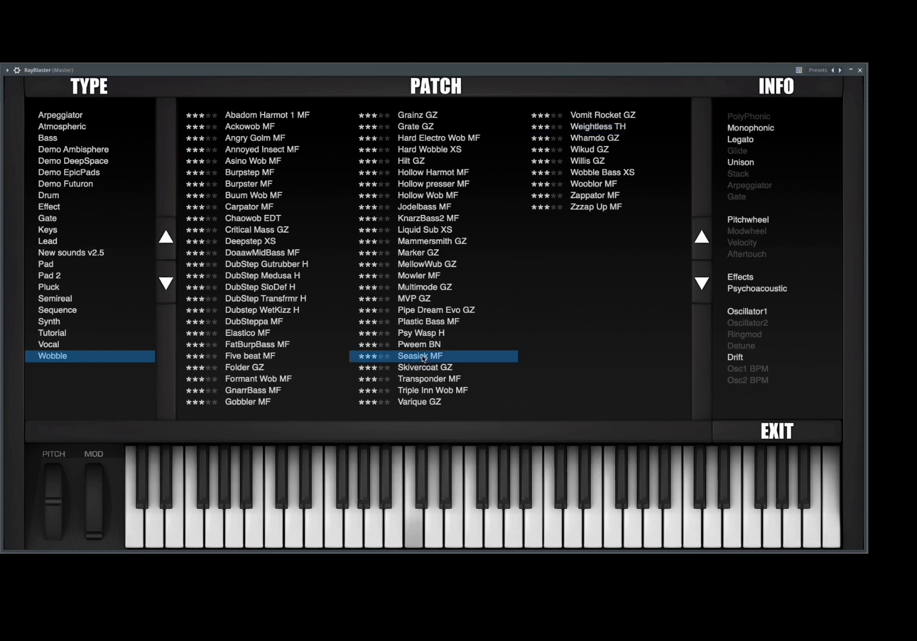
click(760, 429)
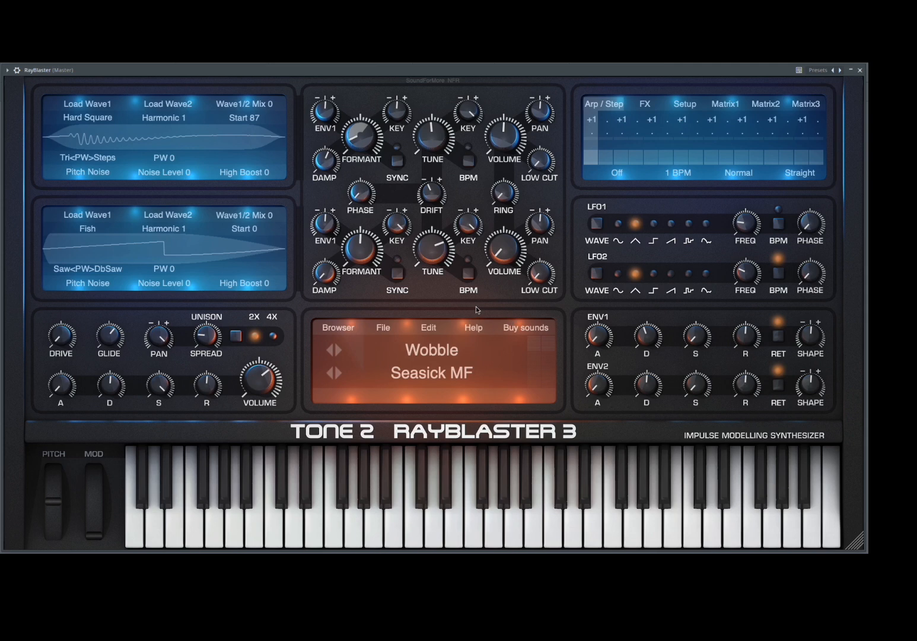
click(384, 329)
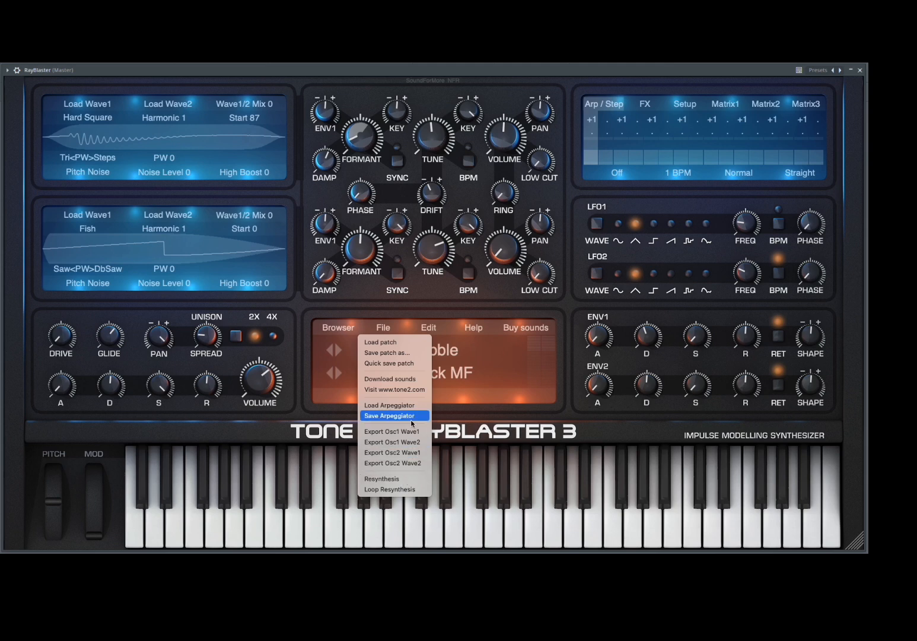
click(457, 363)
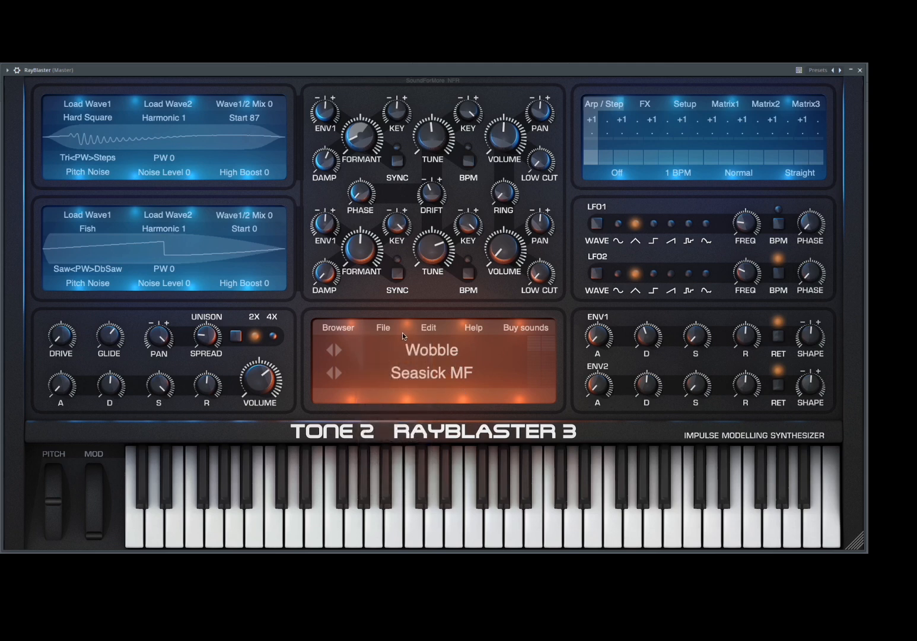
Initialise the whole patch, and raise the first oscillator's volume to 89 and the master volume to 43
click(429, 329)
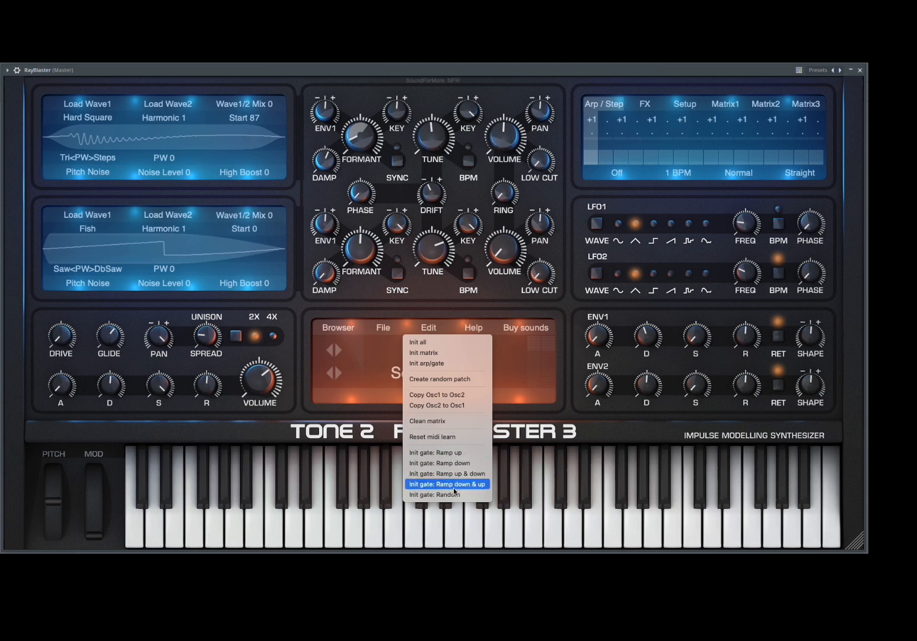
click(449, 343)
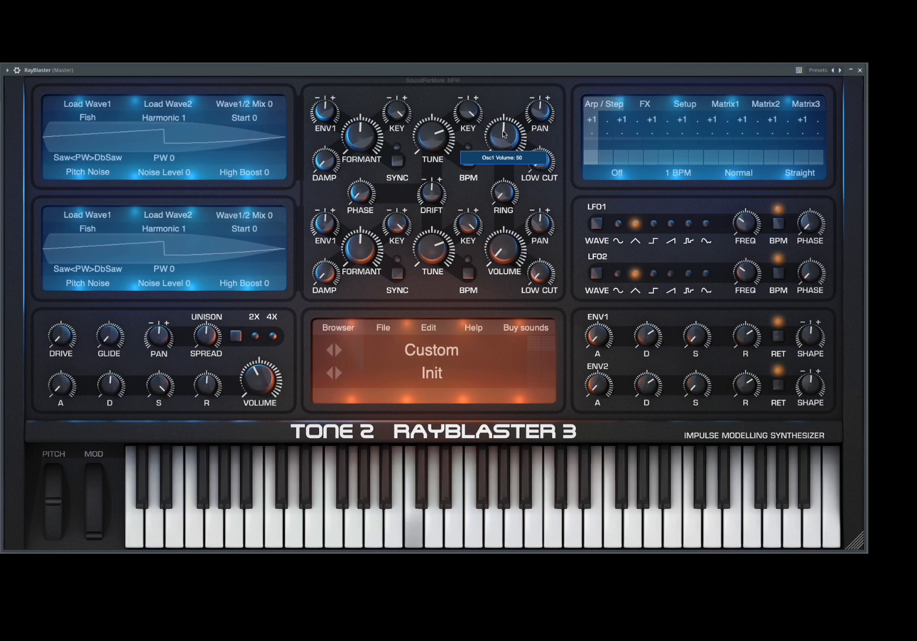
drag(502, 129, 531, 153)
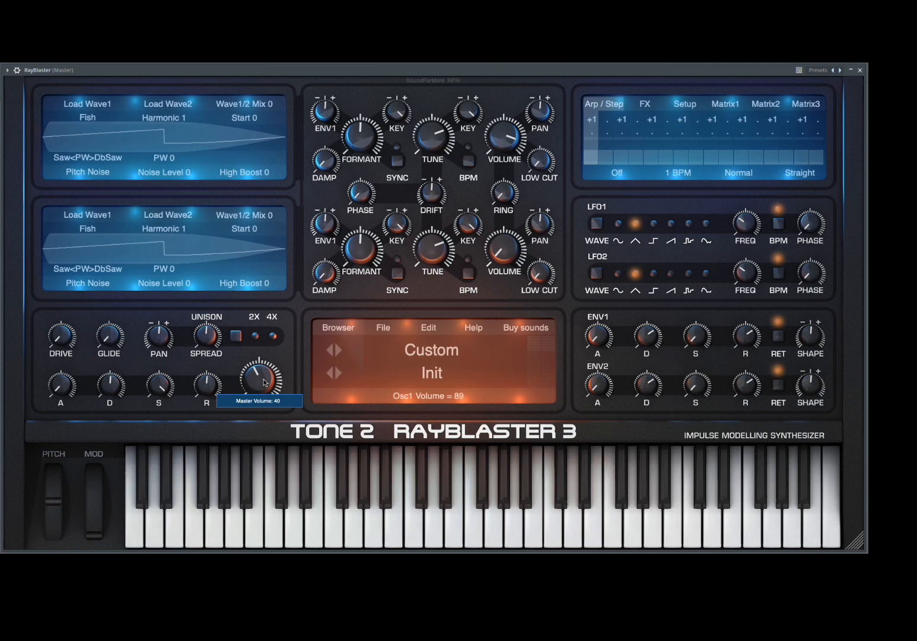
drag(264, 382, 268, 381)
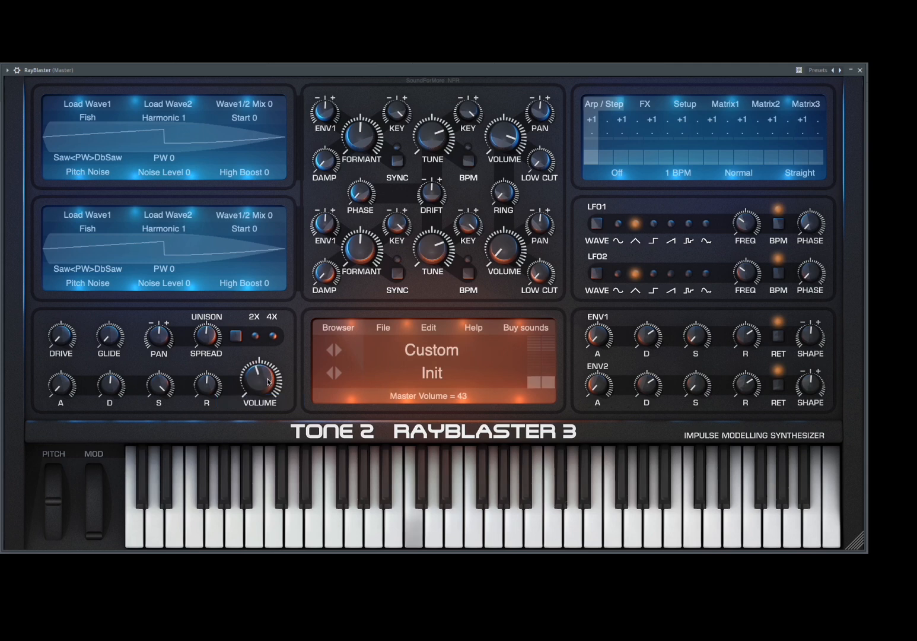
Look through the first oscillator's Wave1 waveforms and its option for loading a custom file
click(96, 108)
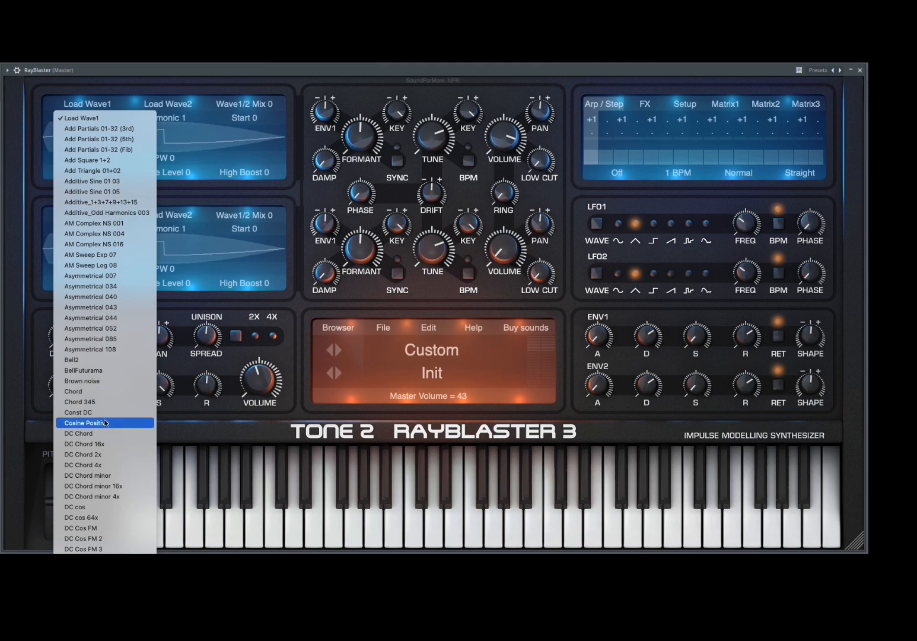
scroll(118, 545, down, 10)
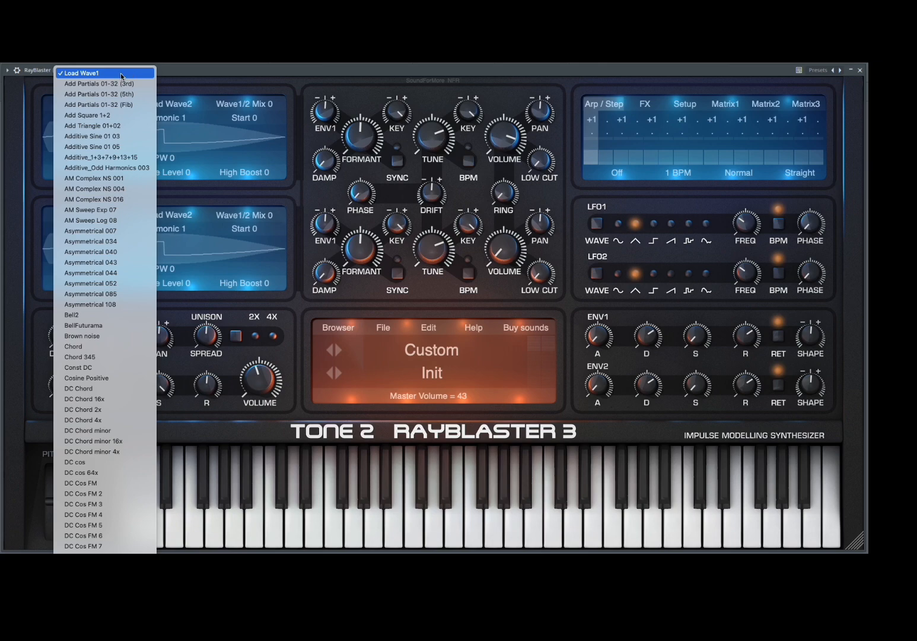
click(122, 75)
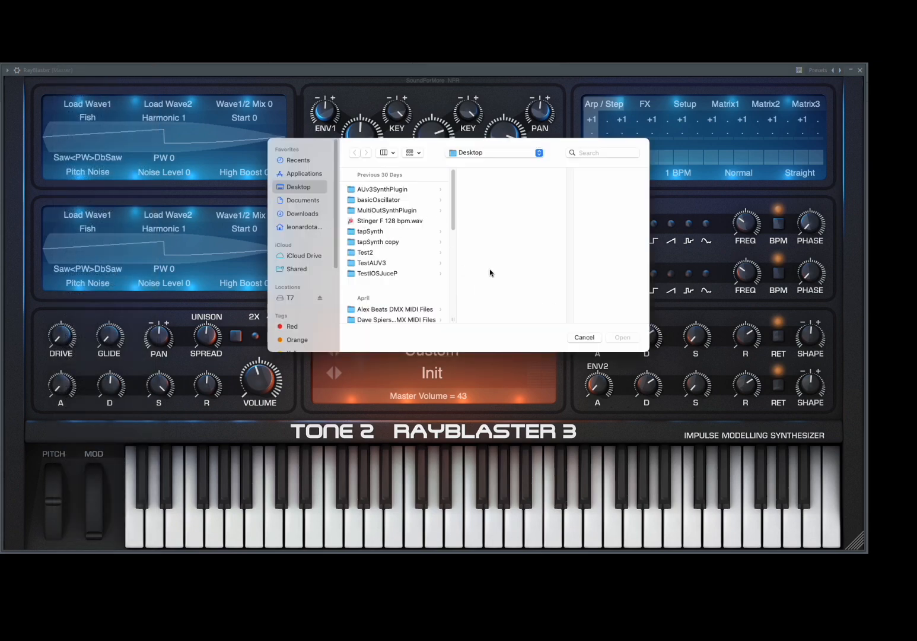
click(594, 338)
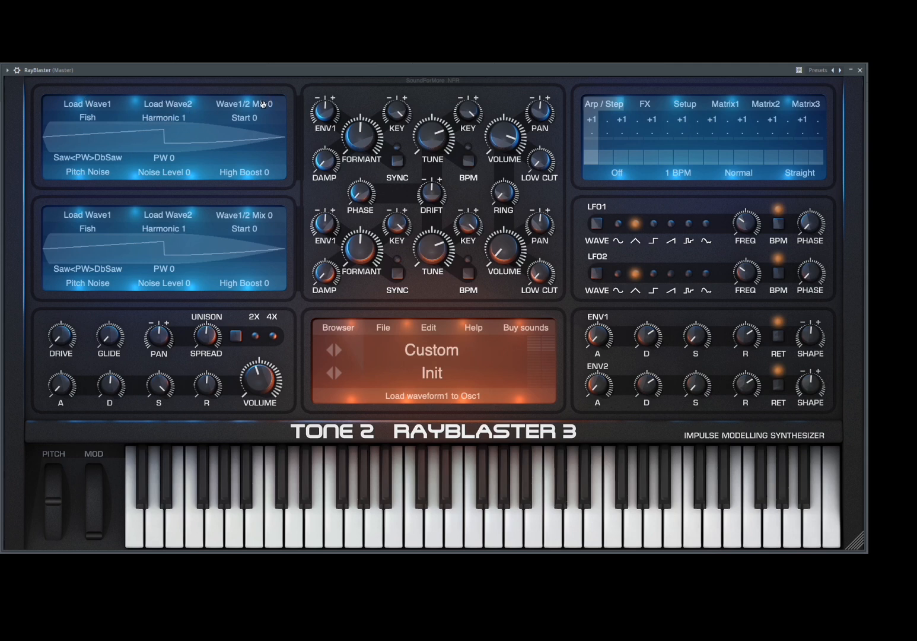
Try the first oscillator's Wave1/2 Mix, leaving it at 0, and look through its available window shapes
drag(249, 107, 255, 136)
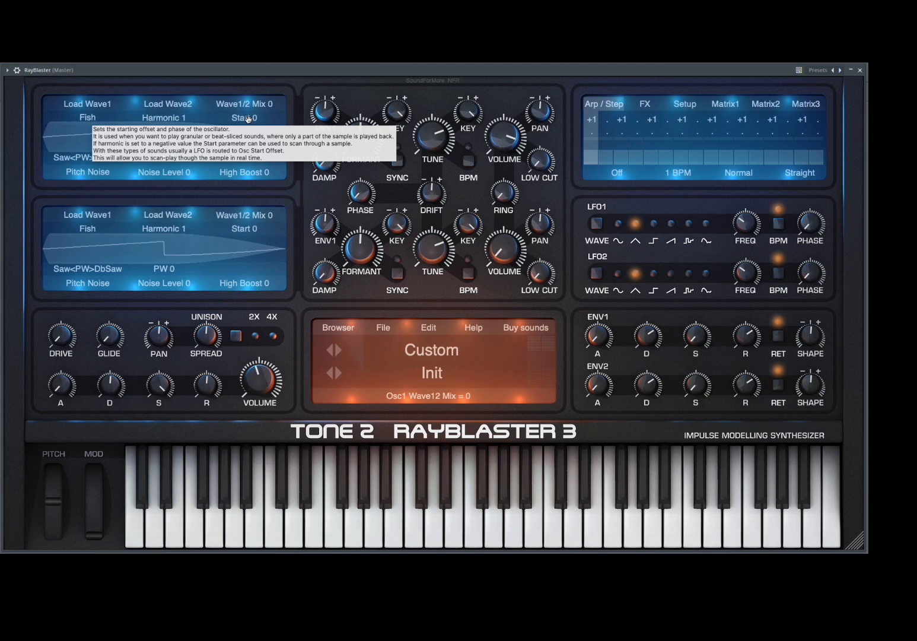
click(89, 119)
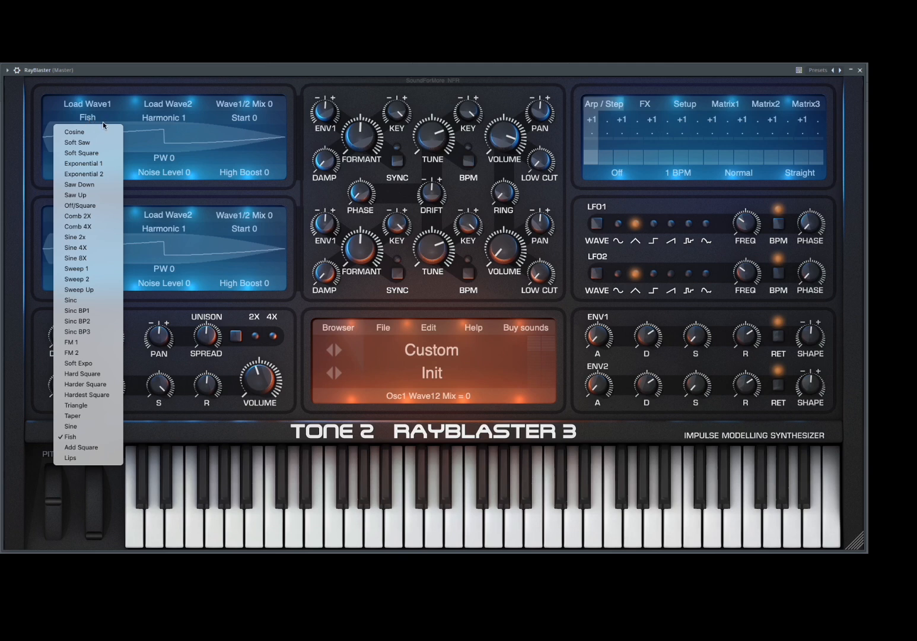
click(175, 118)
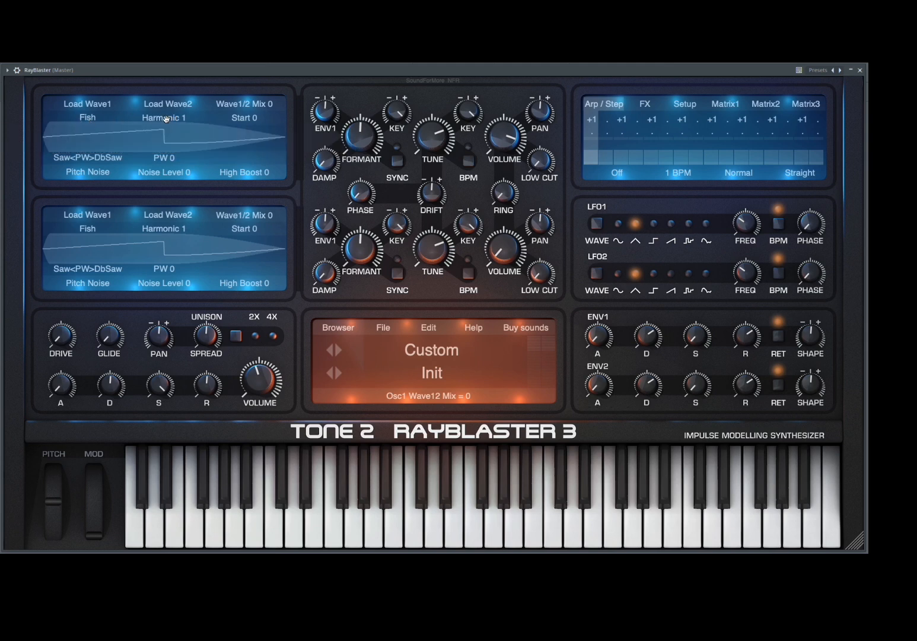
Set the first oscillator's Harmonic to 10 and its window to Sweep 1, after trying Harmonic 16 and the Saw Down window
drag(165, 119, 277, 121)
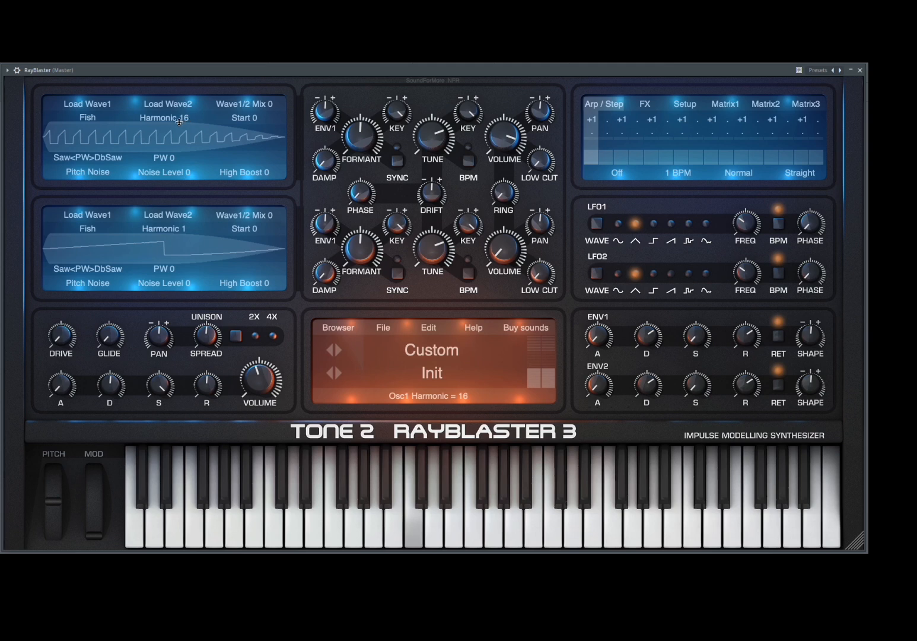
mouse_move(180, 122)
mouse_down()
mouse_move(122, 123)
mouse_move(172, 121)
mouse_up()
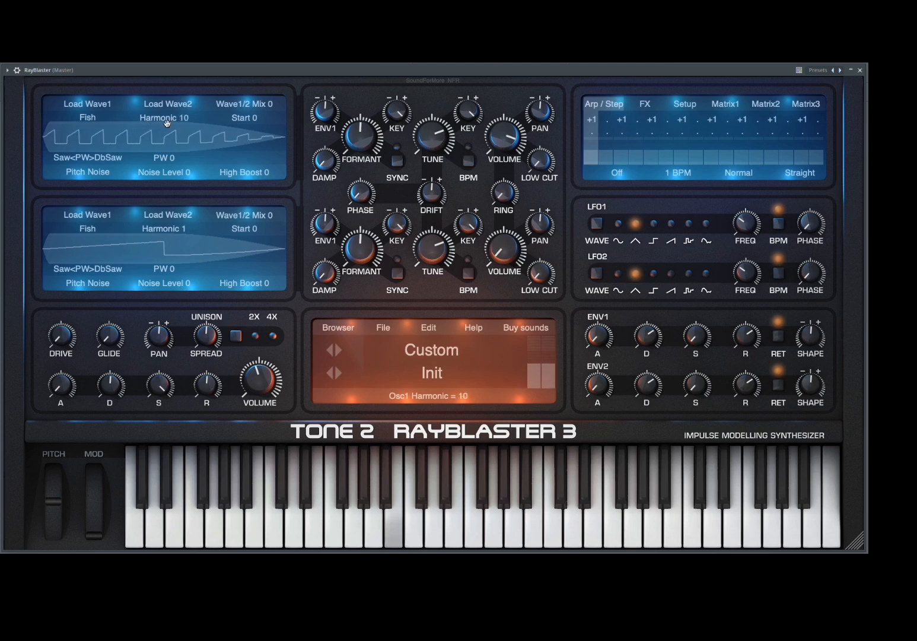
click(97, 121)
click(84, 184)
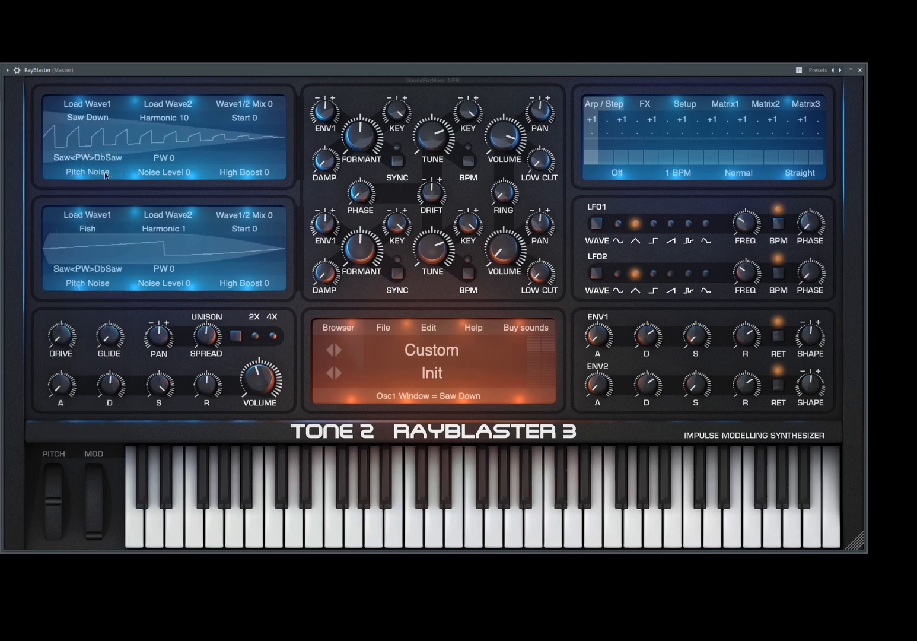
click(106, 122)
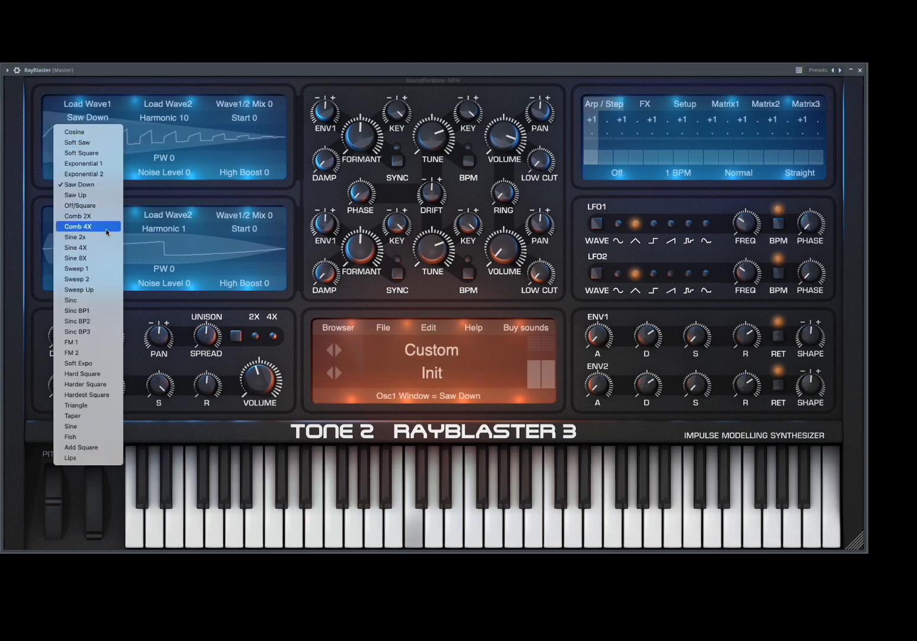
click(105, 270)
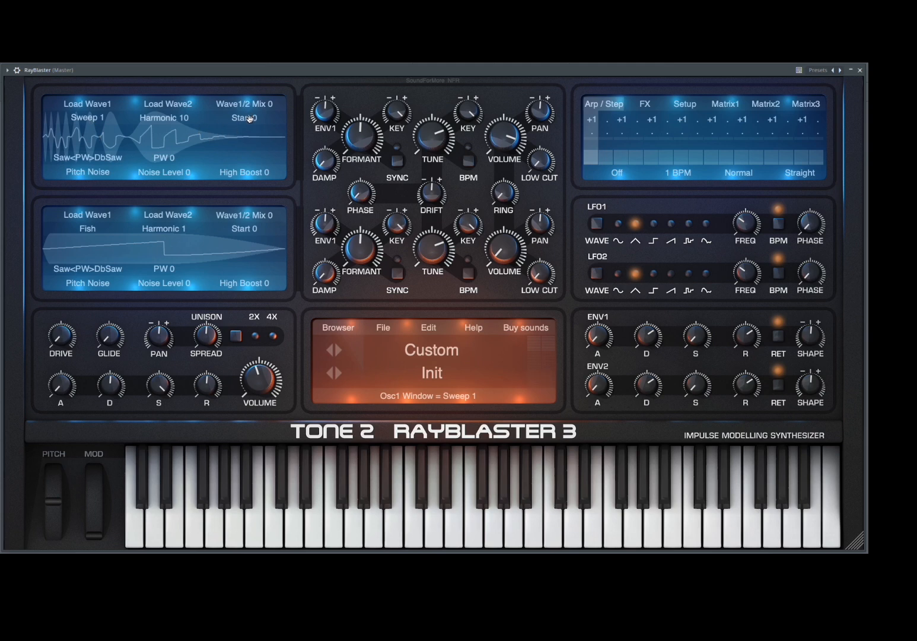
Try the first oscillator's Start offset, leaving it at 0, and set its pulse width sequence to Square<PW>Peek
mouse_move(249, 118)
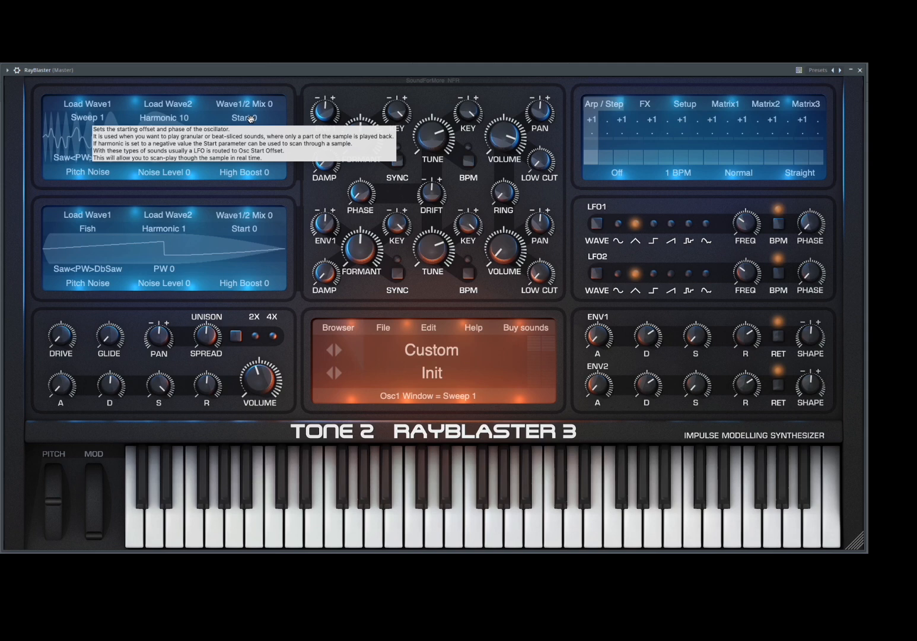
drag(251, 119, 211, 129)
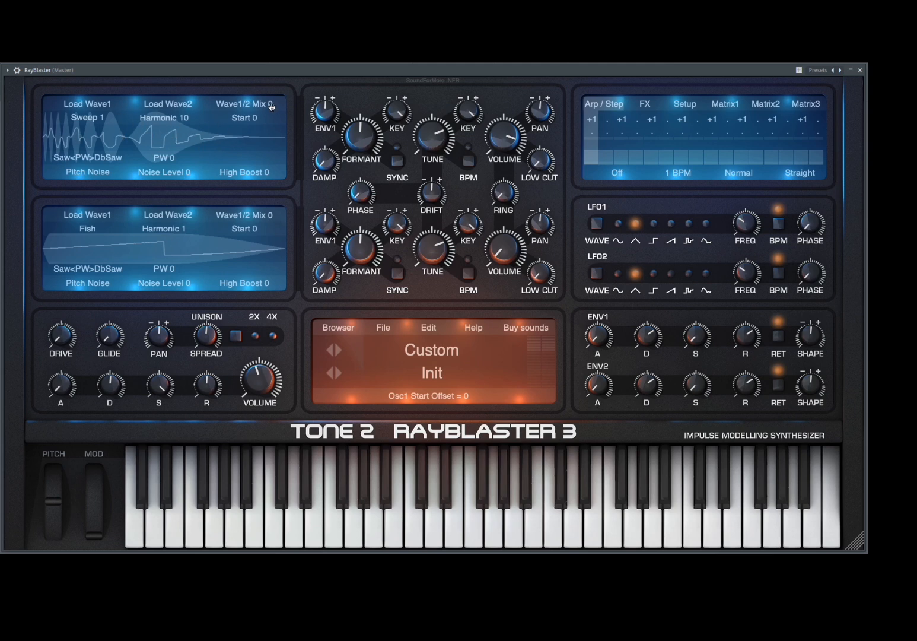
mouse_move(245, 113)
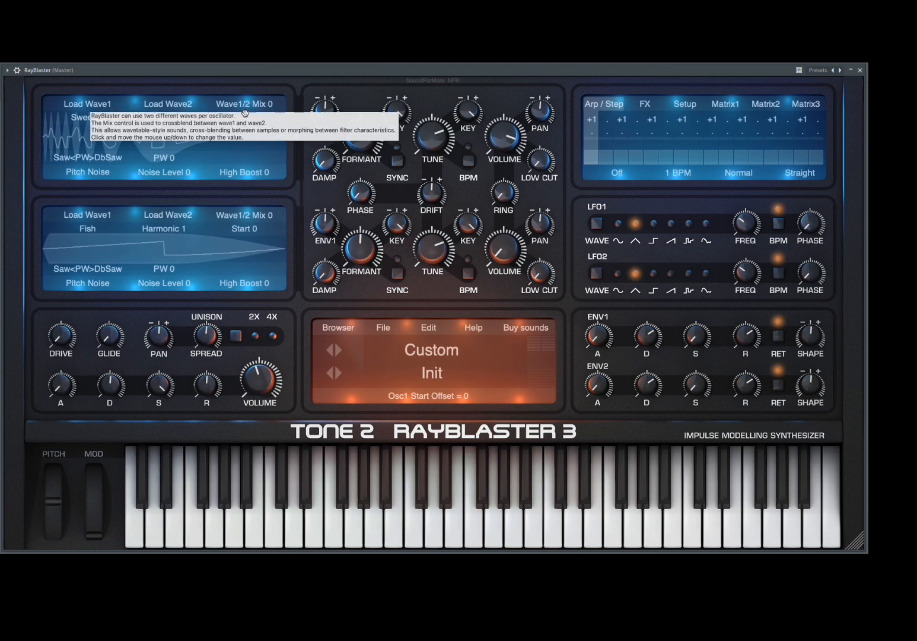
click(95, 159)
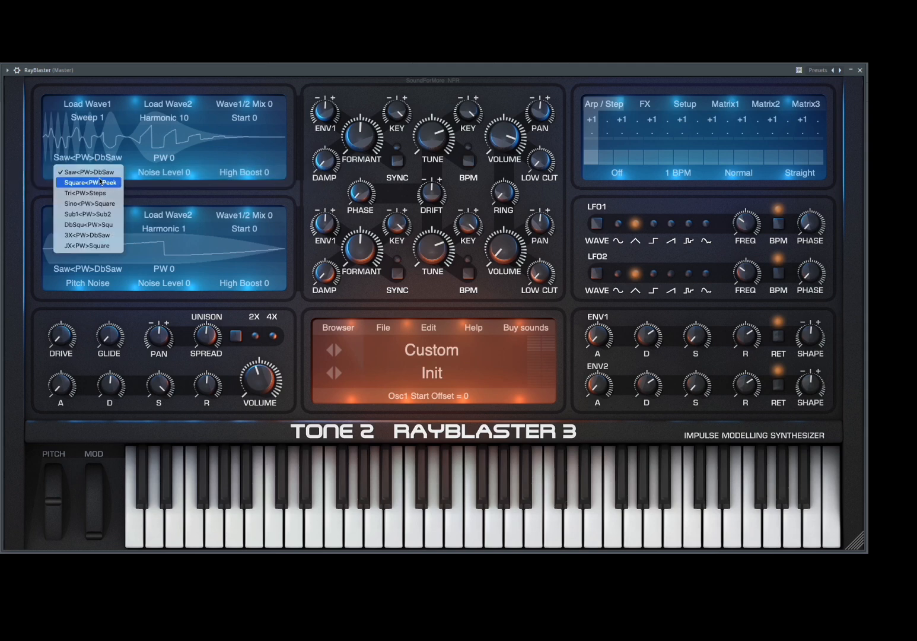
click(101, 182)
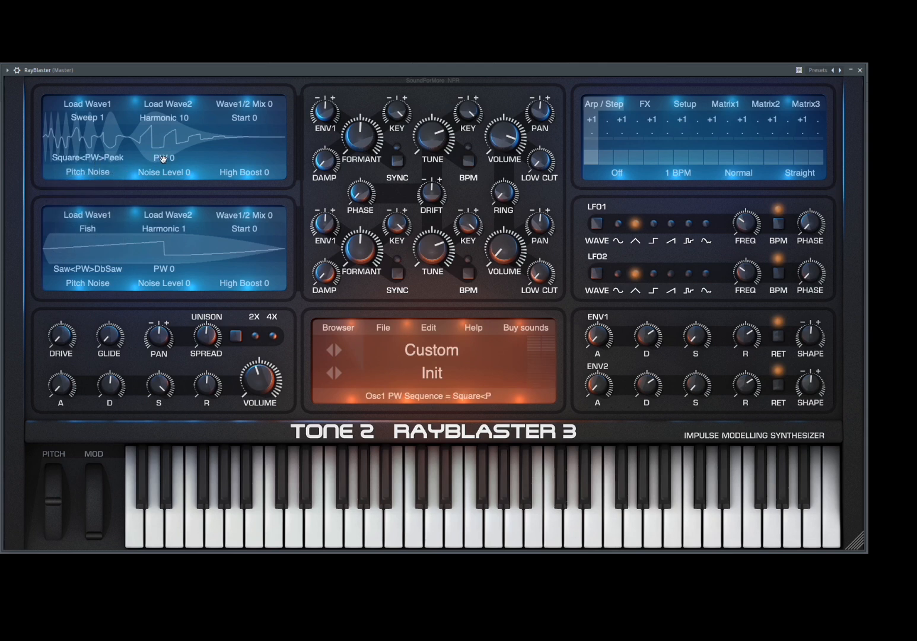
Try the first oscillator's PW control and modulate it with Lfo1+
mouse_move(163, 158)
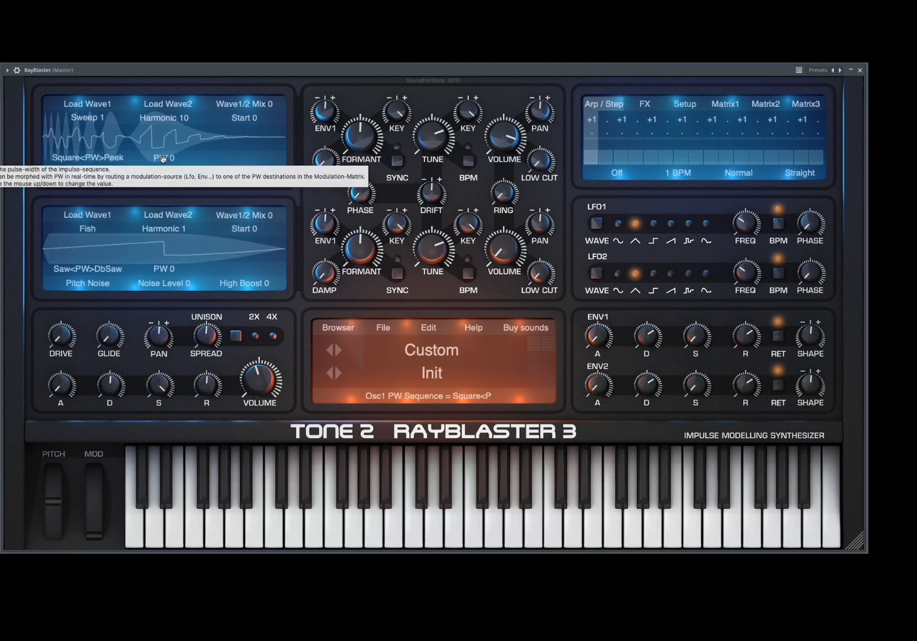
right_click(166, 160)
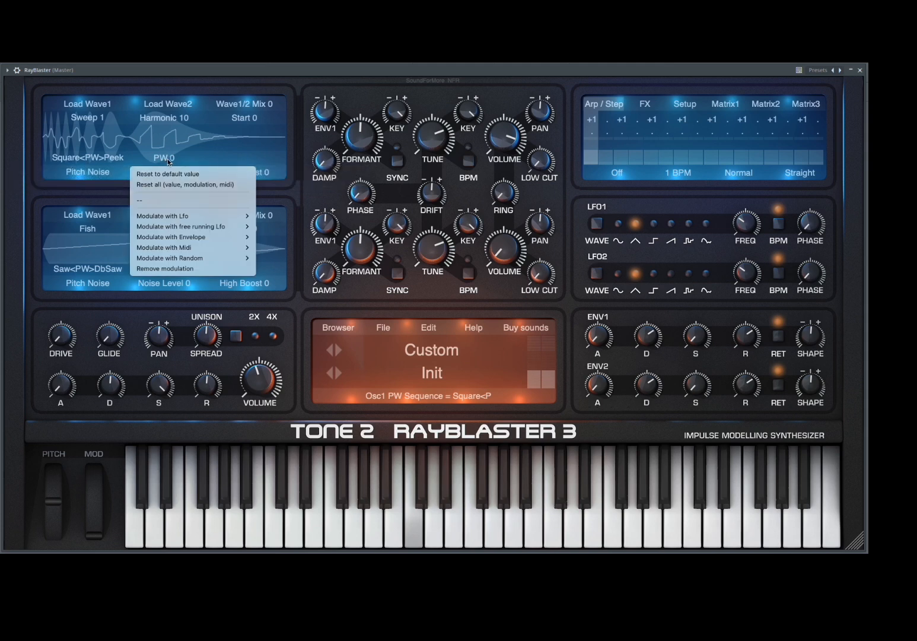
click(166, 160)
mouse_move(166, 160)
mouse_down()
mouse_move(231, 160)
mouse_move(167, 163)
mouse_up()
right_click(167, 163)
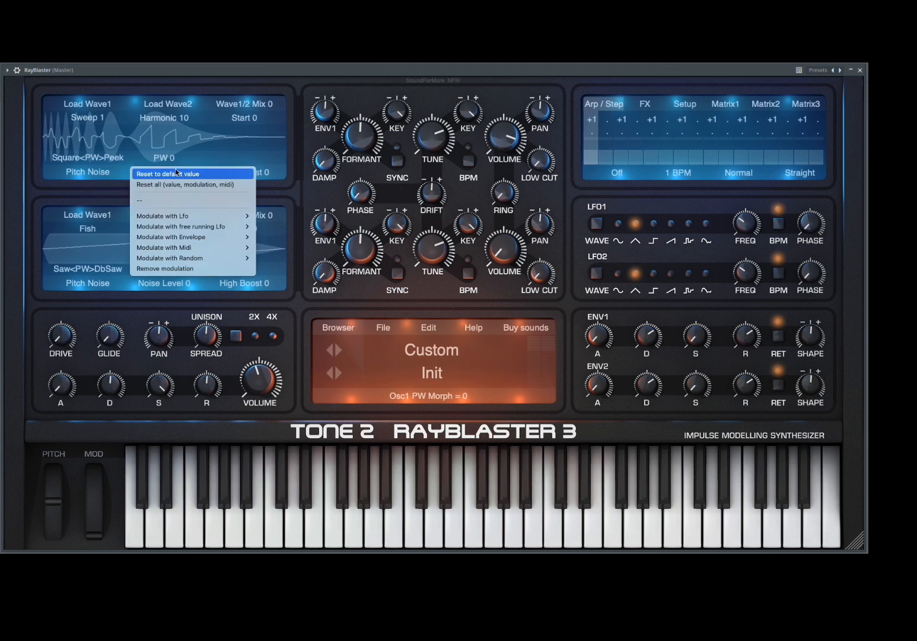
mouse_move(201, 215)
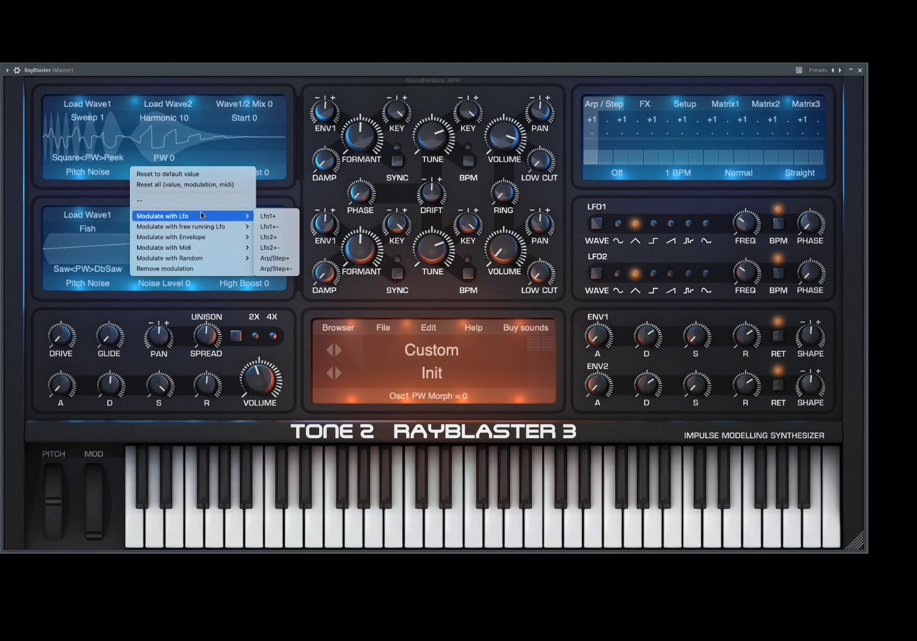
click(185, 148)
right_click(169, 158)
click(262, 217)
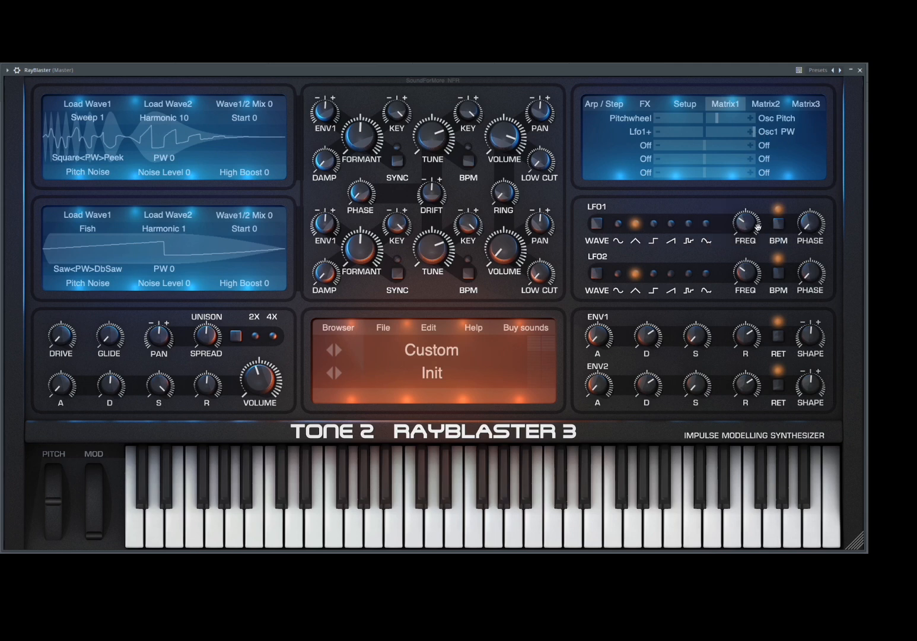
Set LFO1's frequency to 3 BPM and its waveform to Sample and Hold
mouse_move(752, 232)
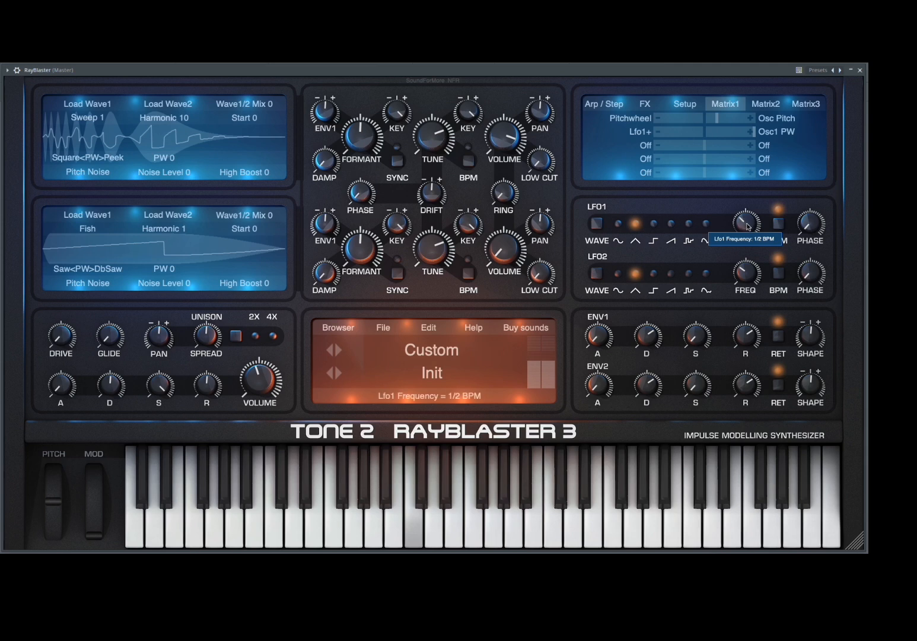
drag(756, 225, 786, 224)
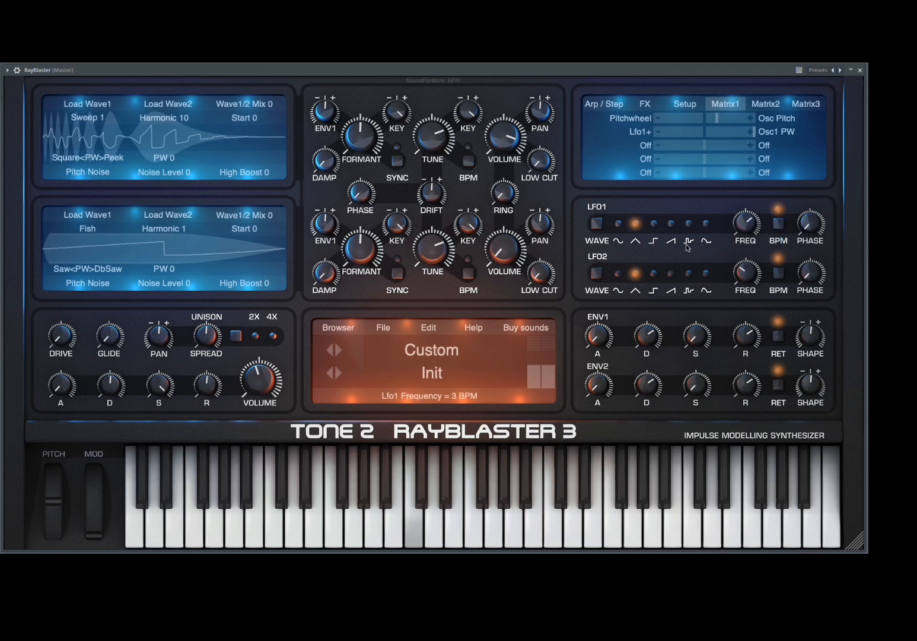
click(689, 224)
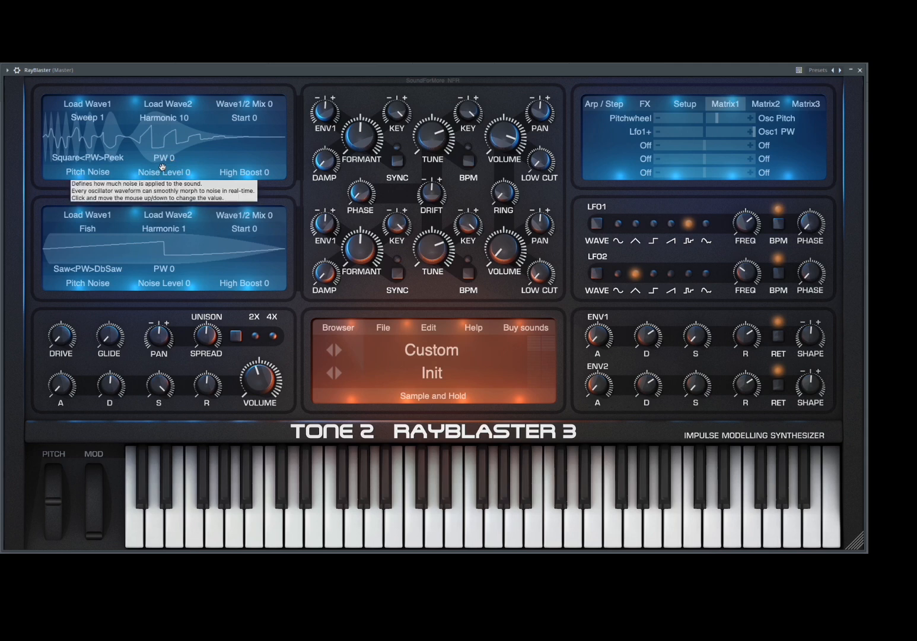
Remove the modulation from the first oscillator's PW
right_click(163, 177)
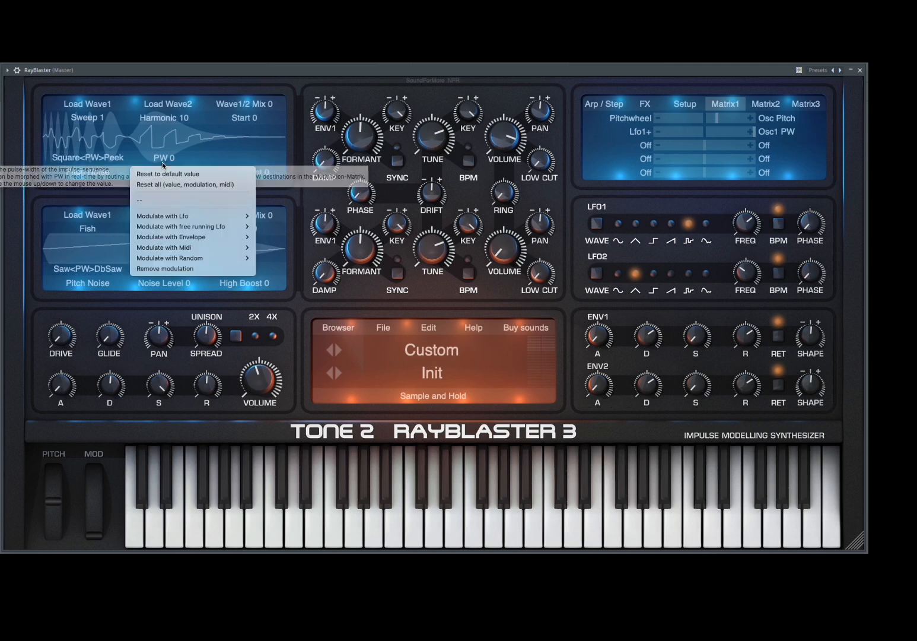
click(177, 269)
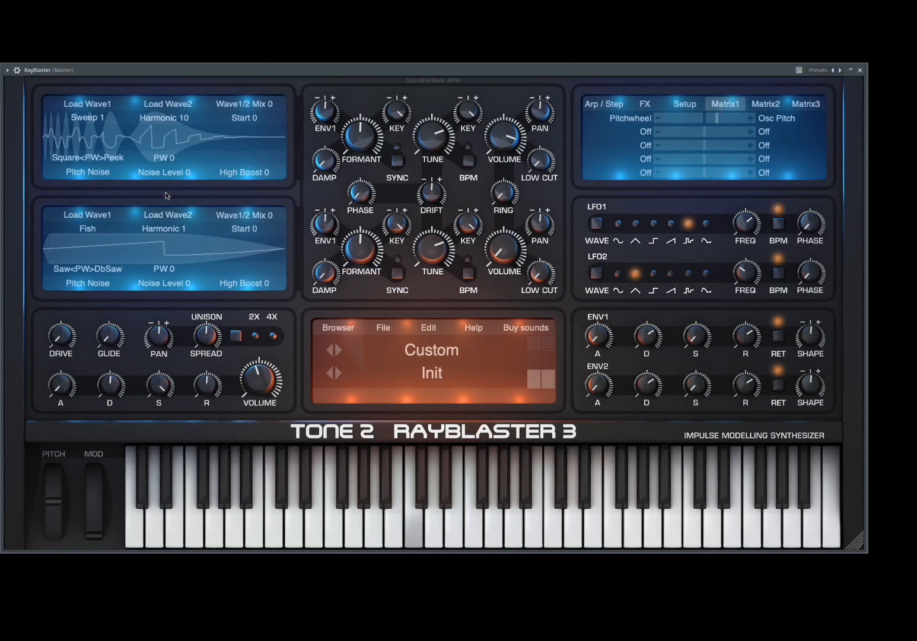
Try the first oscillator's Pitch, Formant and Ampl noise types at Noise Levels of 36, 59 and 42 respectively
click(91, 173)
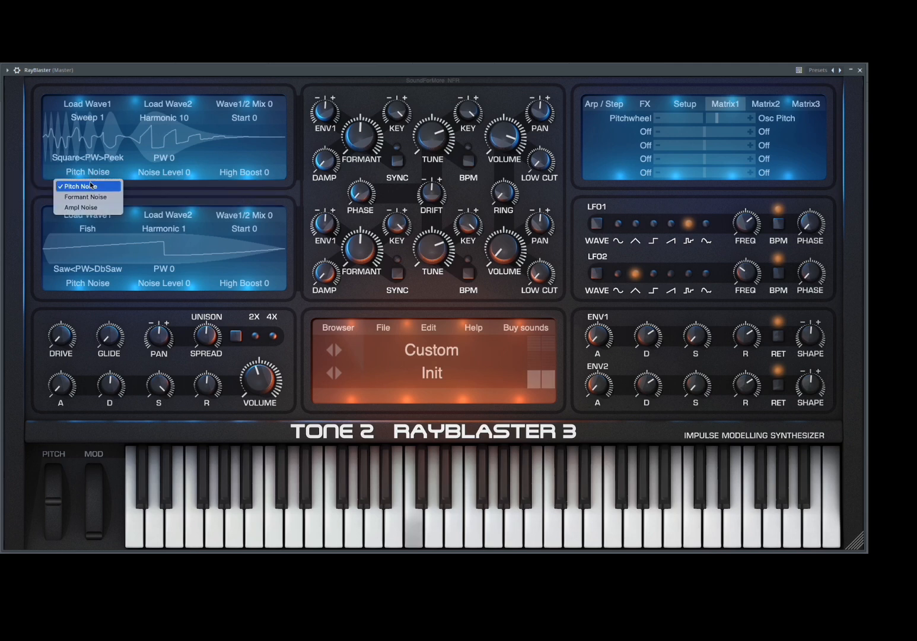
click(161, 173)
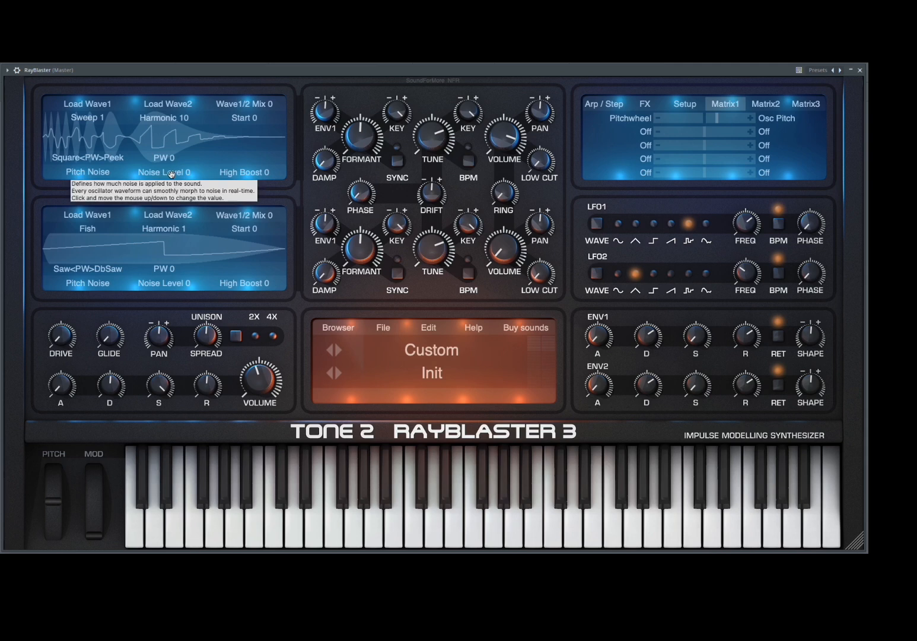
drag(161, 172, 203, 174)
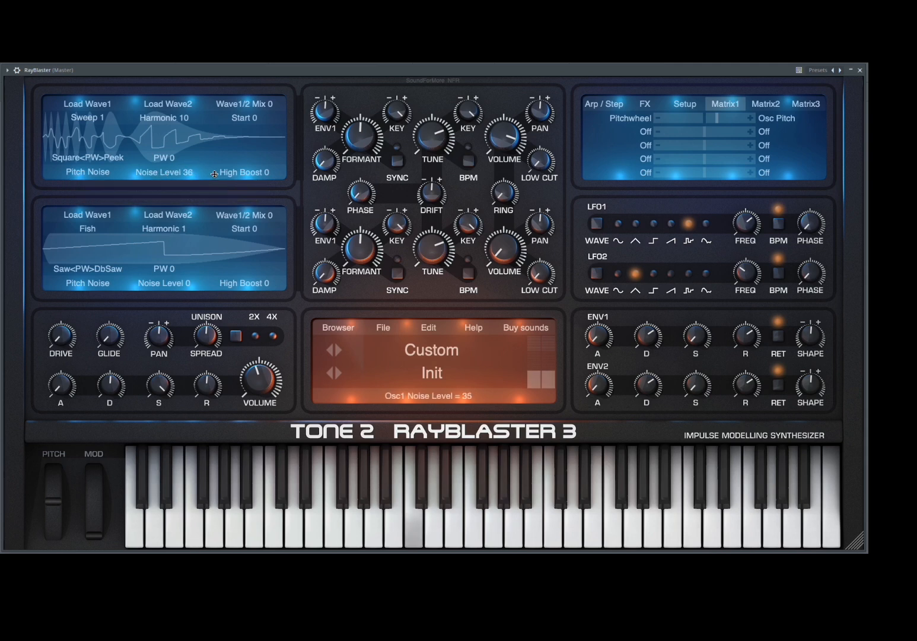
click(113, 175)
click(115, 193)
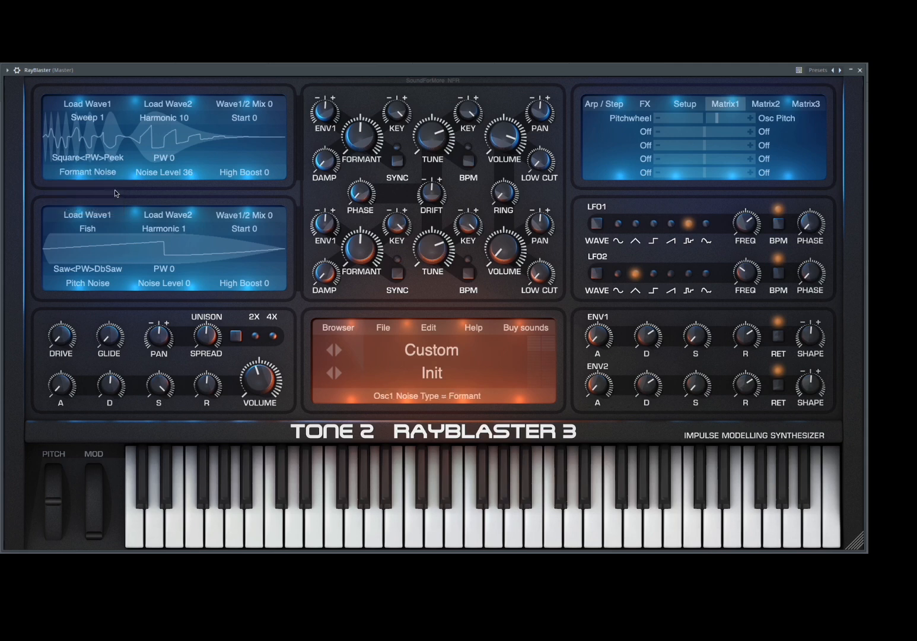
drag(183, 171, 198, 178)
click(96, 172)
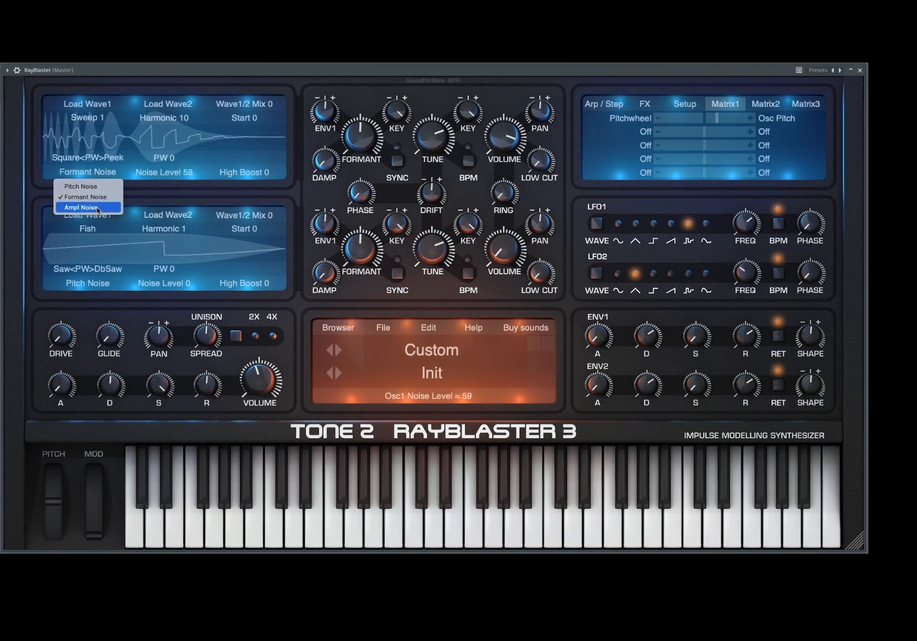
click(99, 208)
drag(178, 173, 159, 175)
drag(222, 175, 190, 175)
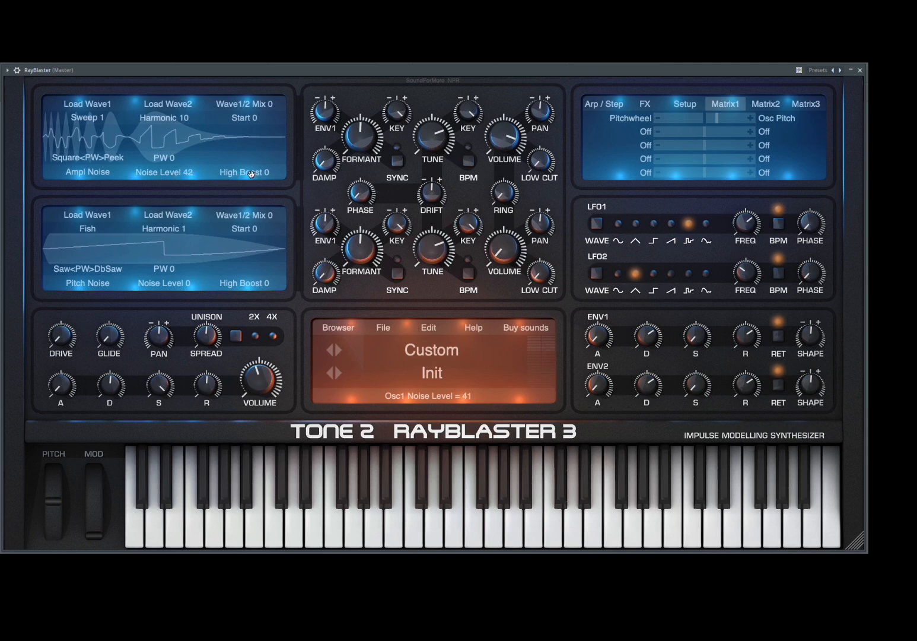
Set the first oscillator's High Boost to 100 and return its noise to Pitch Noise at level 0
drag(251, 174, 335, 177)
click(104, 174)
click(83, 177)
click(82, 173)
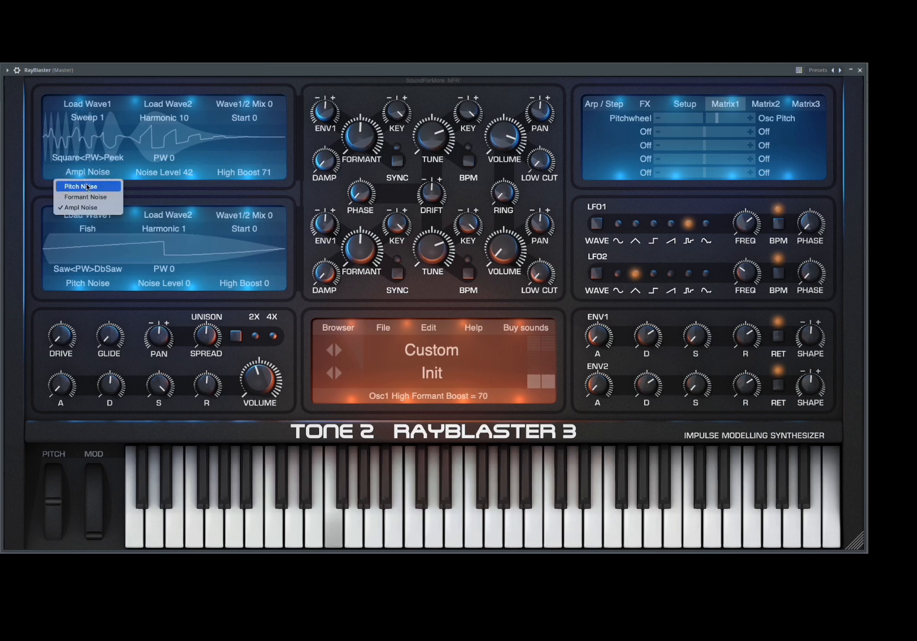
click(86, 187)
drag(186, 174, 102, 177)
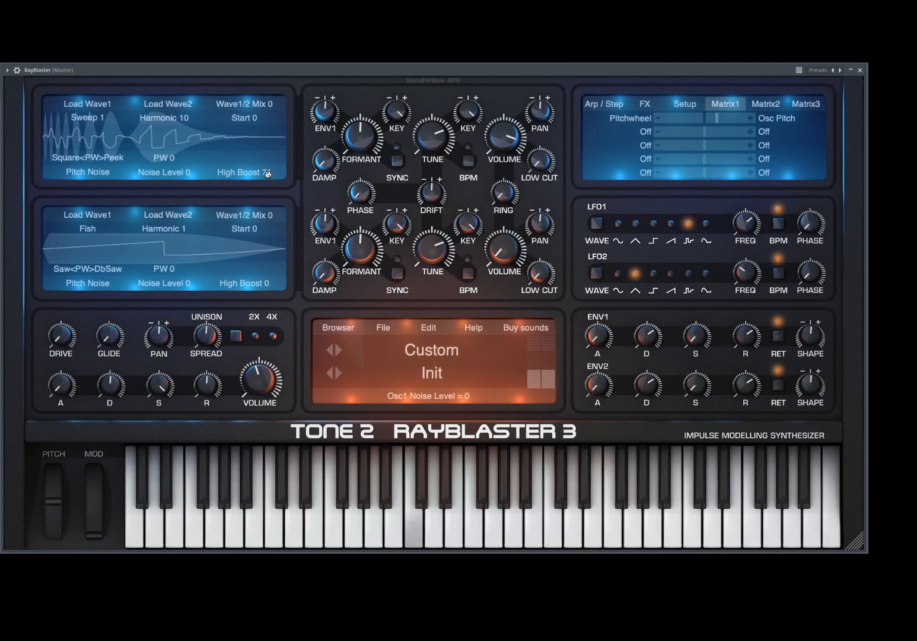
drag(268, 173, 352, 175)
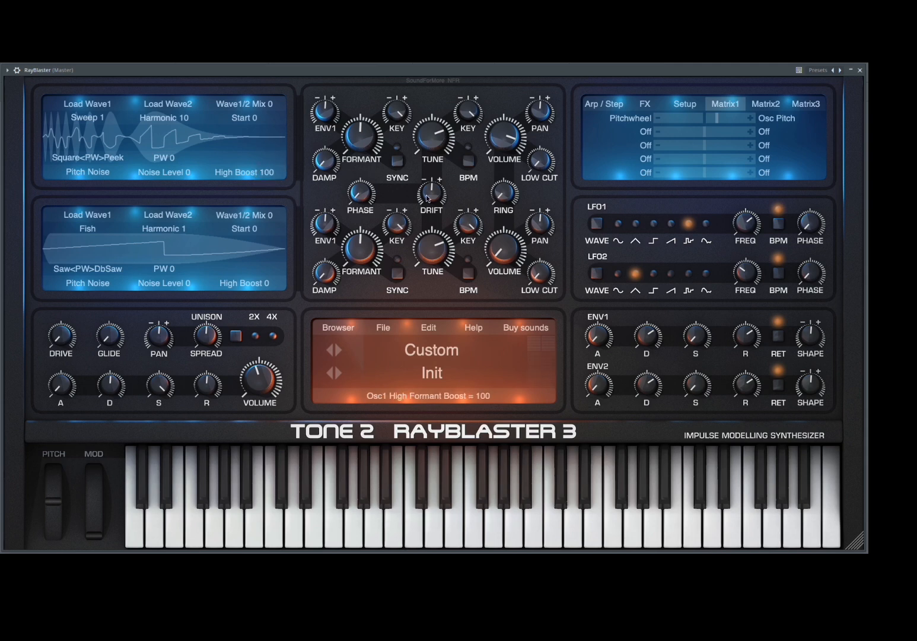
Set the second oscillator's Volume to 62 and its Harmonic to 5
mouse_move(492, 240)
drag(500, 253, 545, 251)
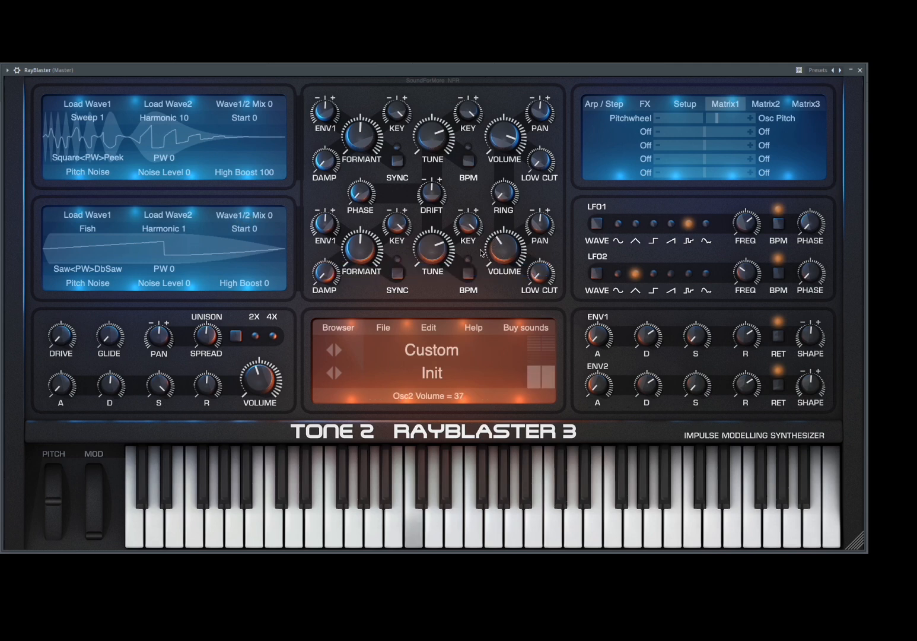
drag(499, 251, 528, 248)
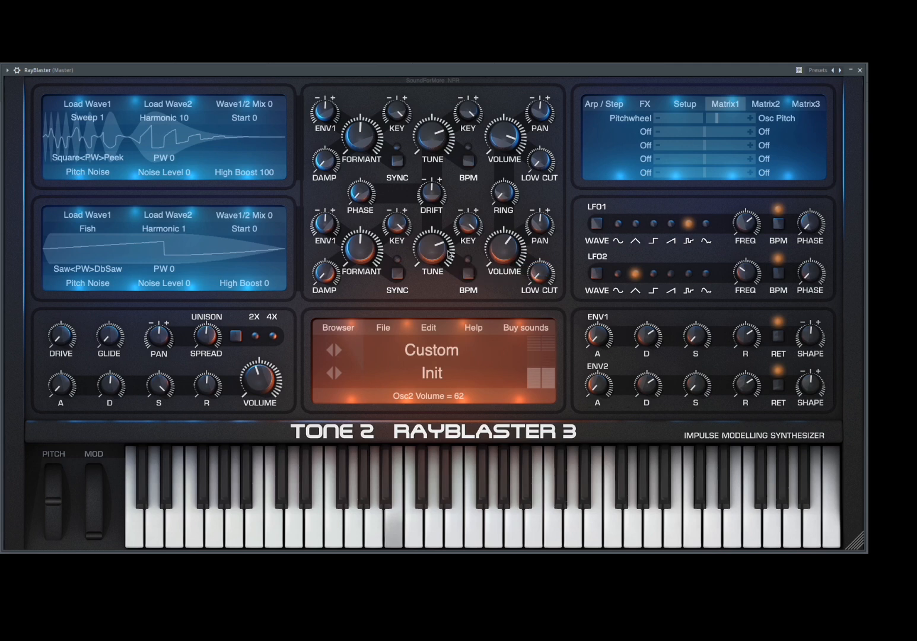
drag(157, 231, 176, 233)
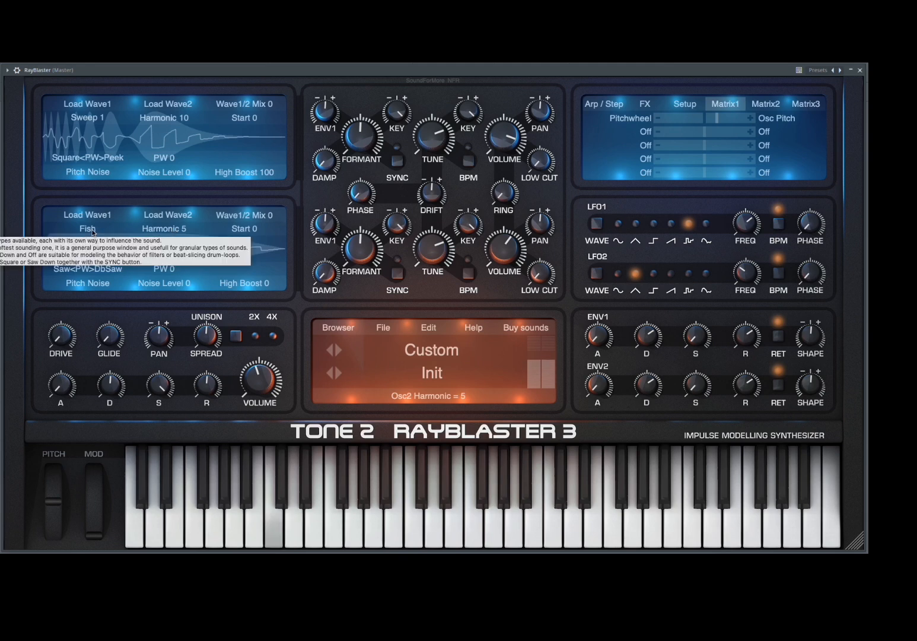
Load Bell2 as the second oscillator's Wave1 and BellFuturama as the first oscillator's Wave1
click(99, 224)
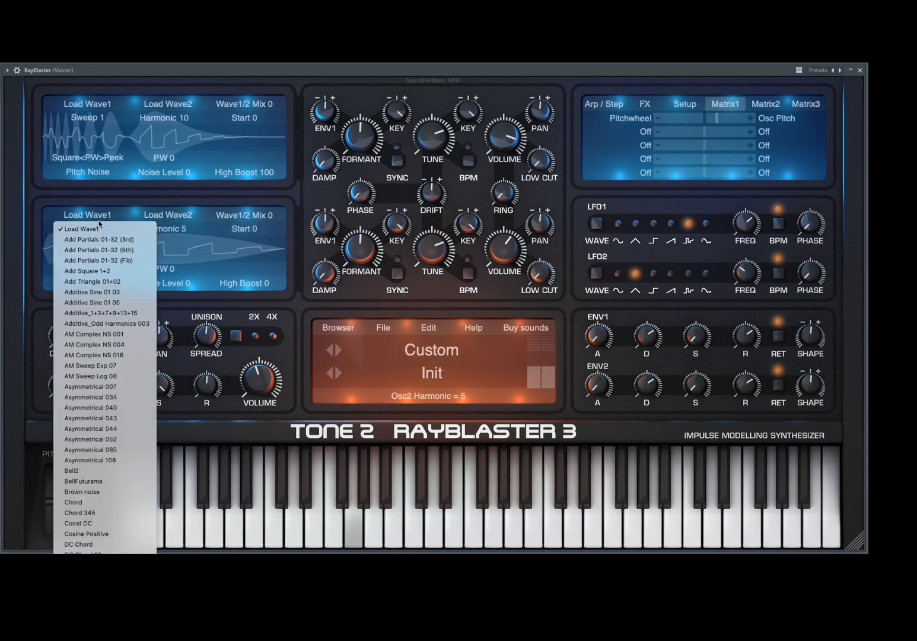
click(119, 470)
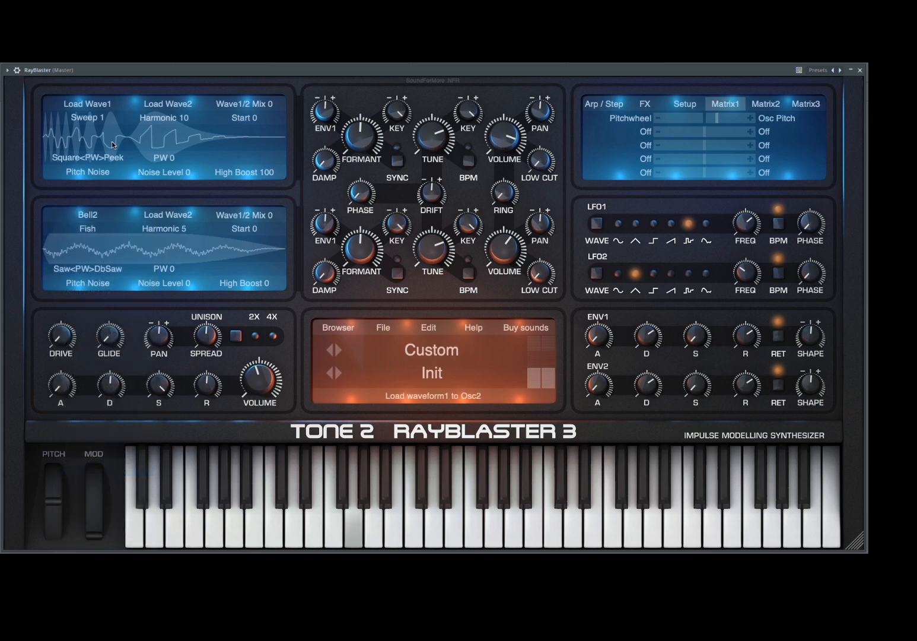
click(98, 108)
click(134, 369)
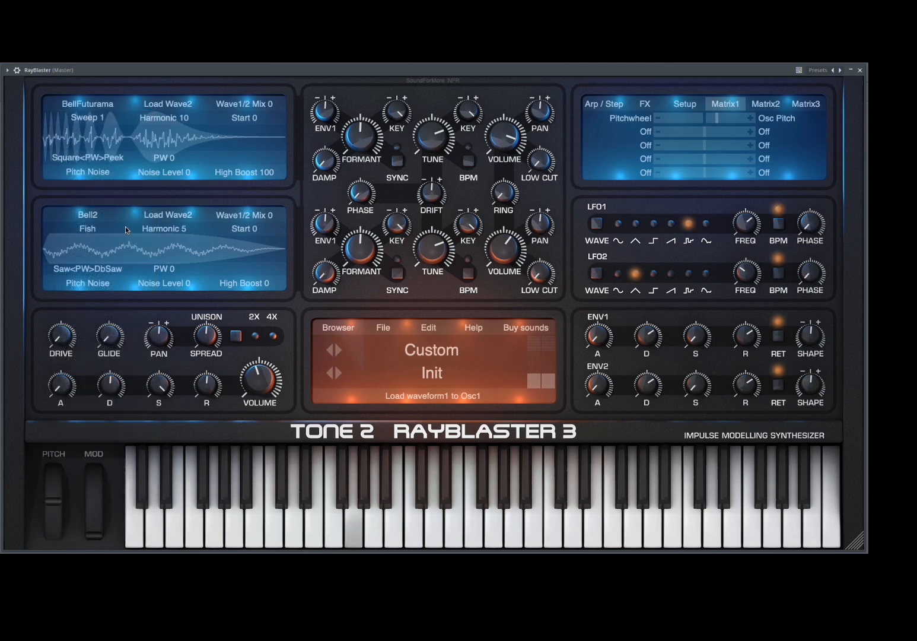
Set the second oscillator's Wave1/2 Mix to 31 and its Harmonic to 9
drag(269, 216, 261, 255)
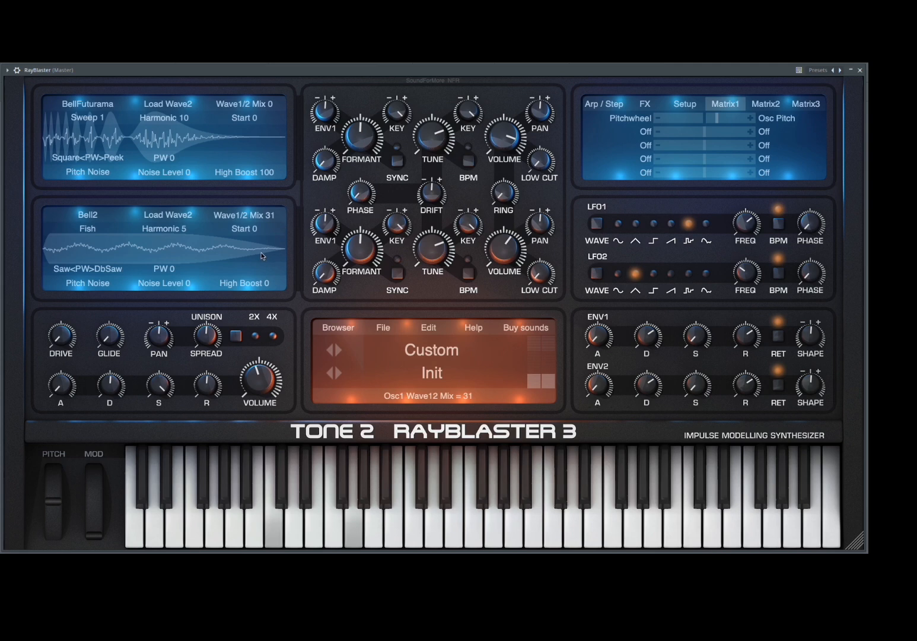
drag(182, 232, 207, 244)
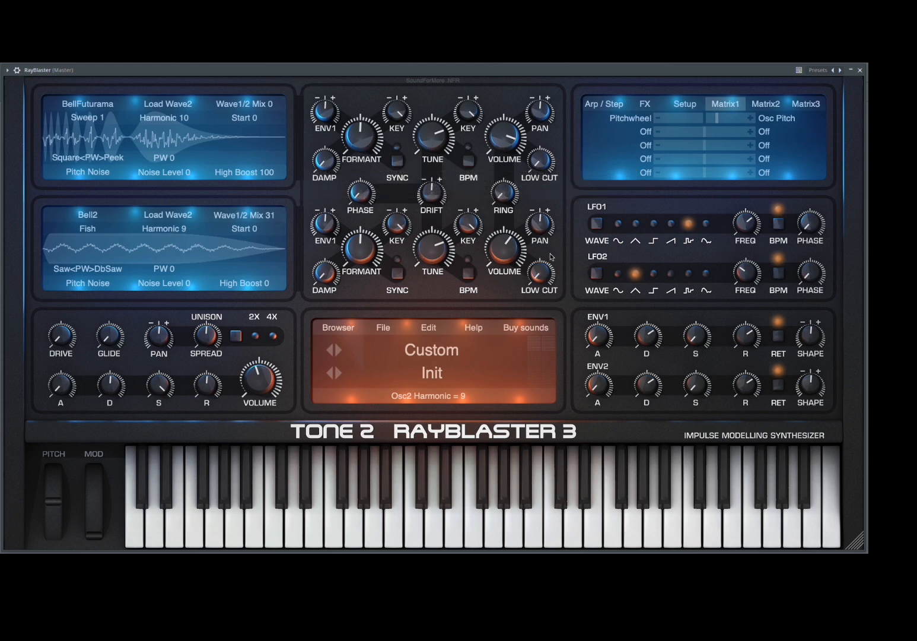
Try both oscillators' Low Cut, leaving each at 0, and set Drift to a detune of 5 cent
mouse_move(547, 167)
mouse_move(539, 161)
mouse_down()
mouse_move(698, 176)
mouse_move(525, 163)
mouse_up()
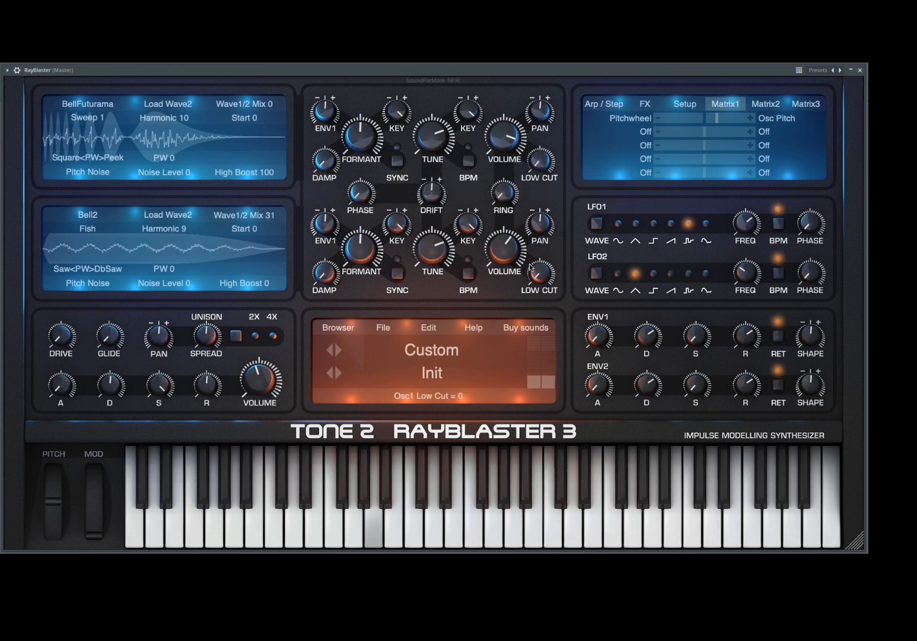
mouse_move(533, 267)
mouse_down()
mouse_move(689, 270)
mouse_move(537, 265)
mouse_up()
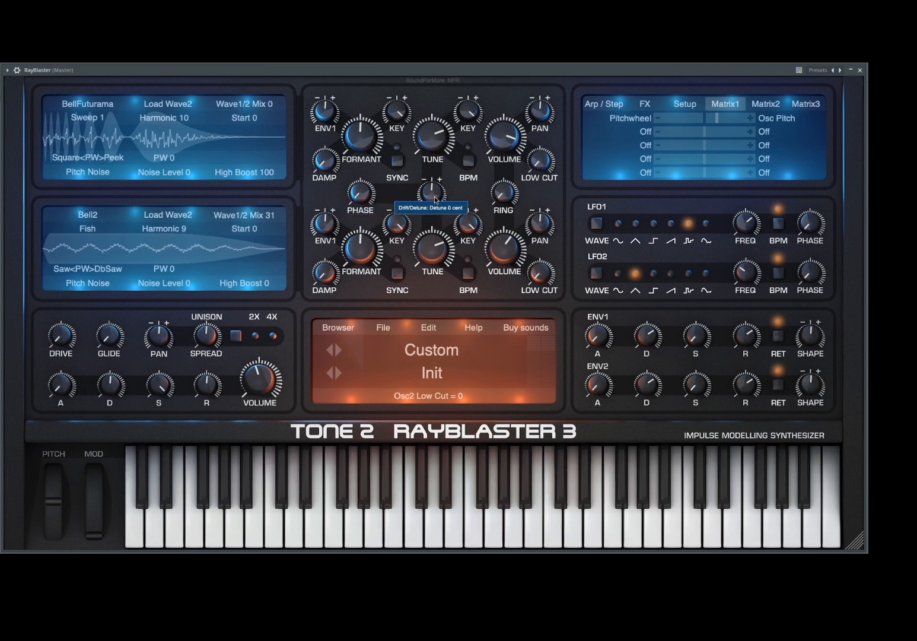
mouse_move(435, 200)
mouse_down()
mouse_move(448, 197)
mouse_move(431, 191)
mouse_up()
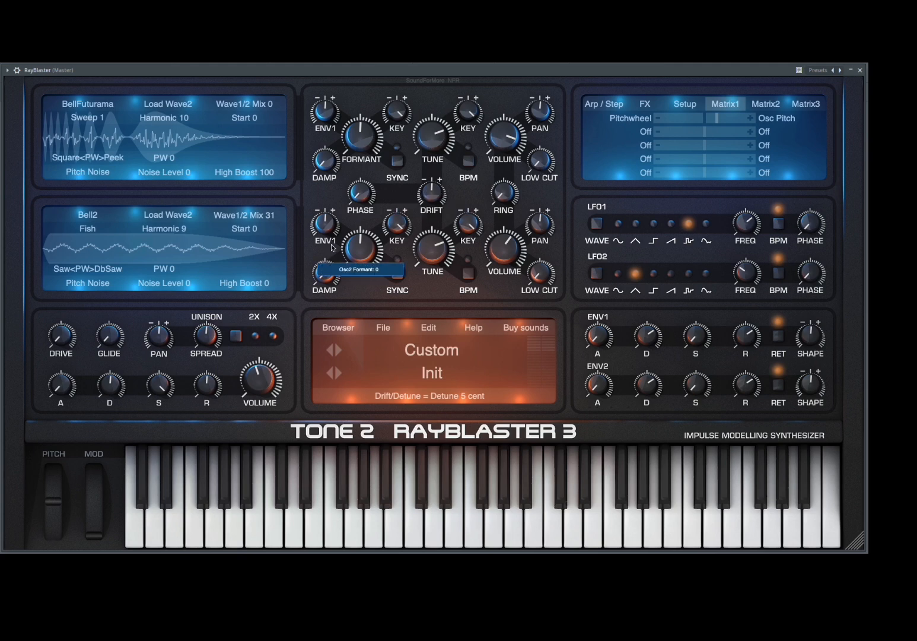
Set the first oscillator's Env1 send to -100 and modulate its Formant with Aux Env 1
drag(367, 139, 254, 157)
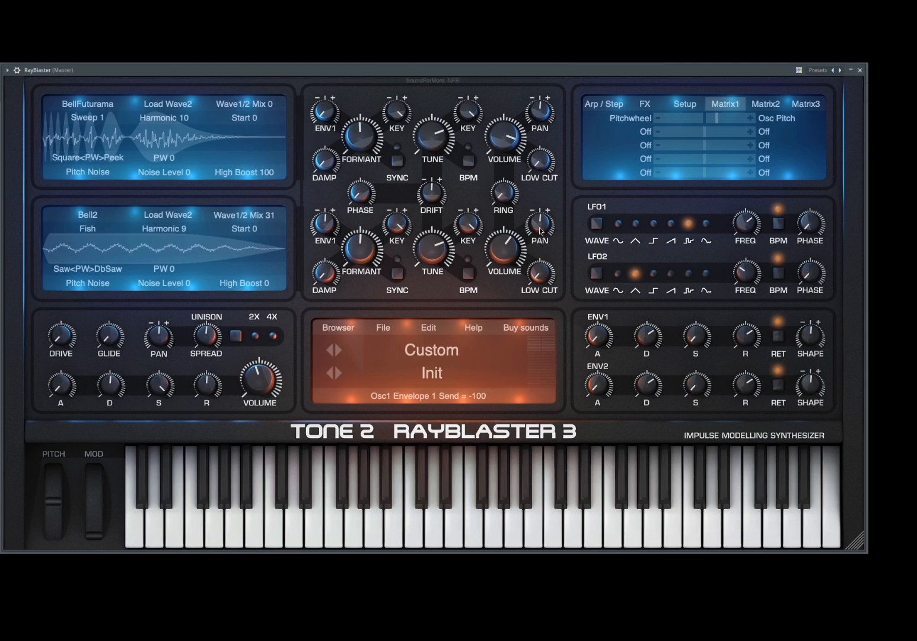
right_click(359, 140)
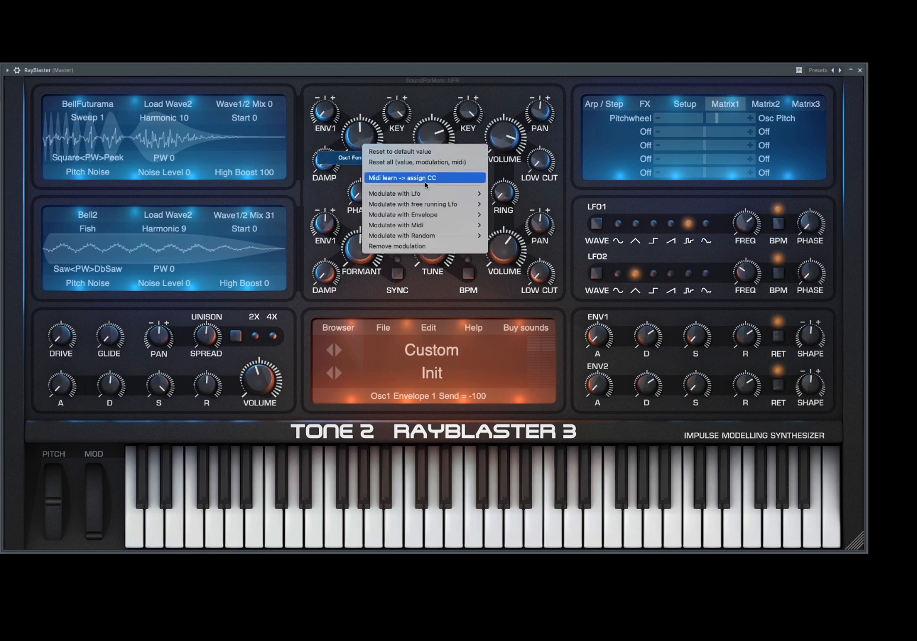
mouse_move(439, 199)
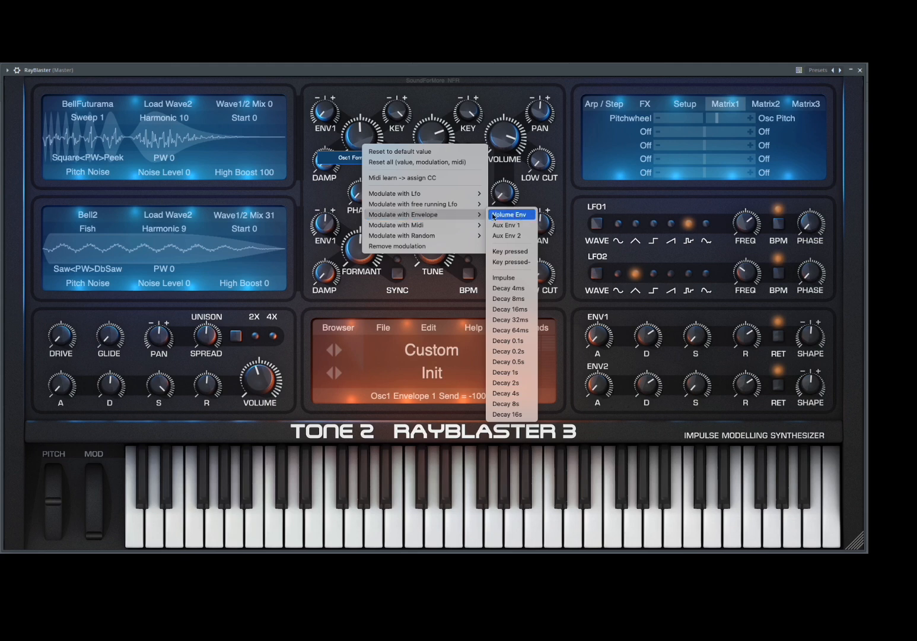
click(512, 225)
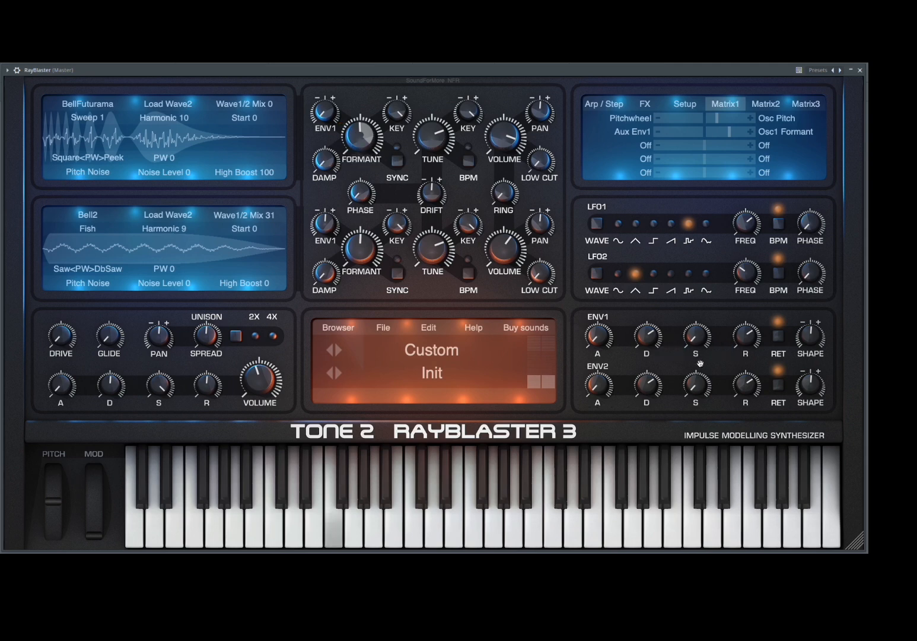
Adjust ENV1's decay slightly and set its attack to 2.5 sec
click(652, 335)
drag(651, 333, 659, 333)
drag(594, 336, 679, 328)
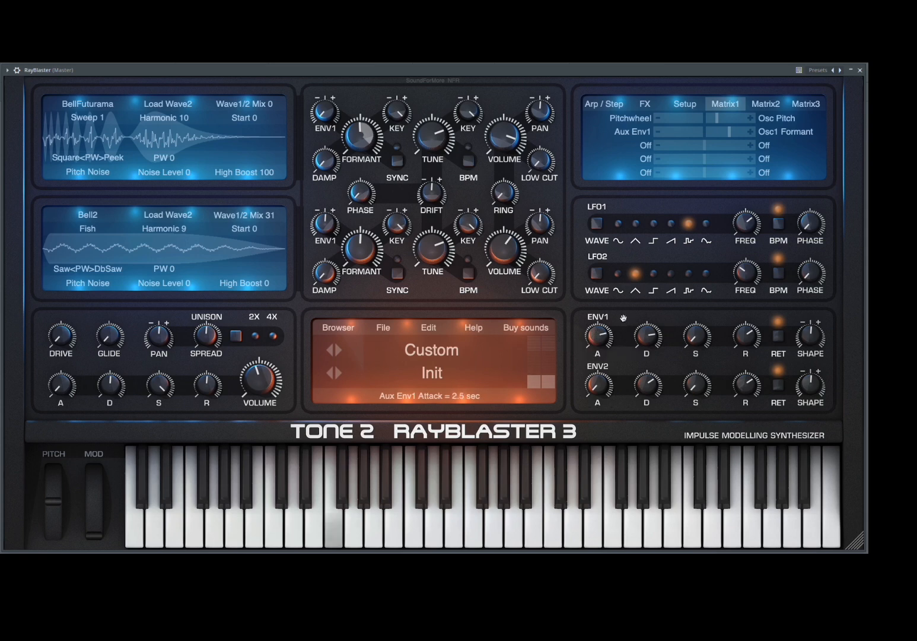
Review the modulation options for the first oscillator's Env1 send and Formant and ENV1's attack, plus the matrix's available modulation sources
right_click(327, 117)
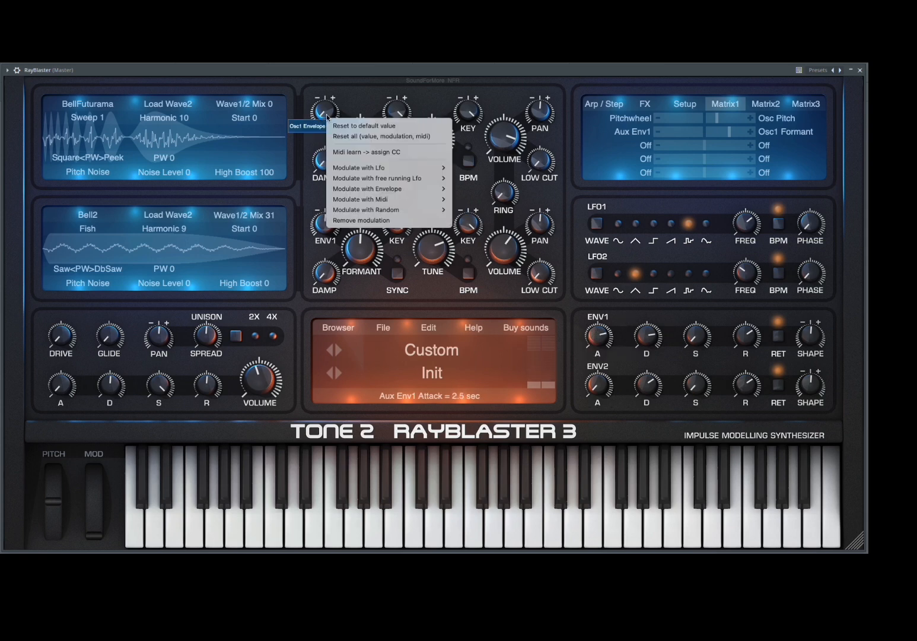
click(348, 112)
right_click(371, 141)
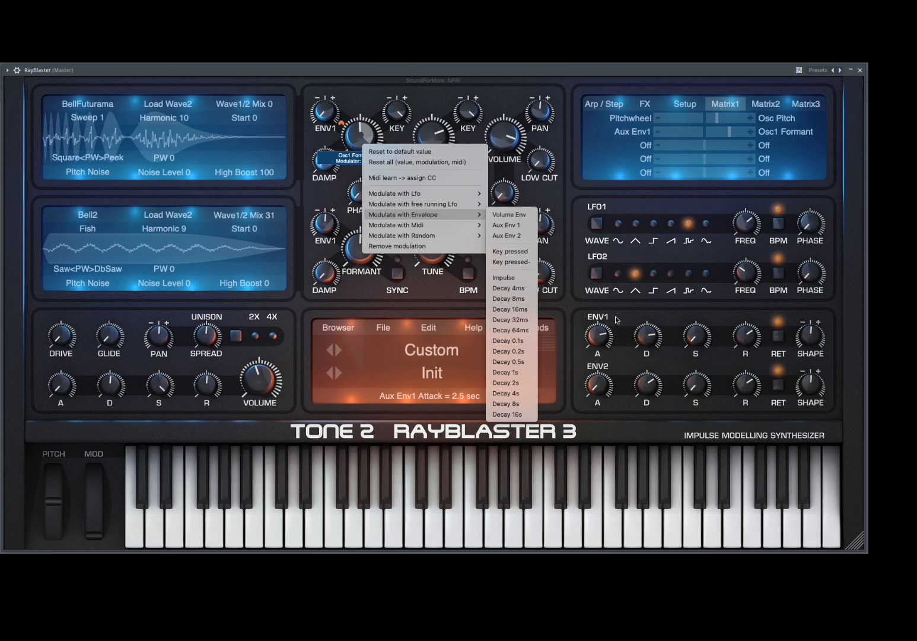
click(627, 330)
right_click(602, 333)
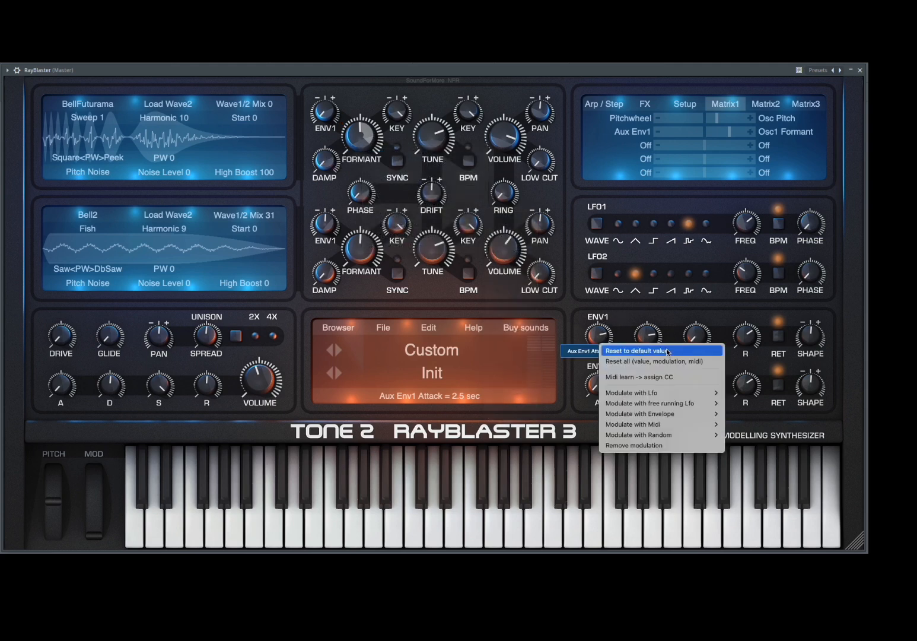
click(661, 149)
click(644, 134)
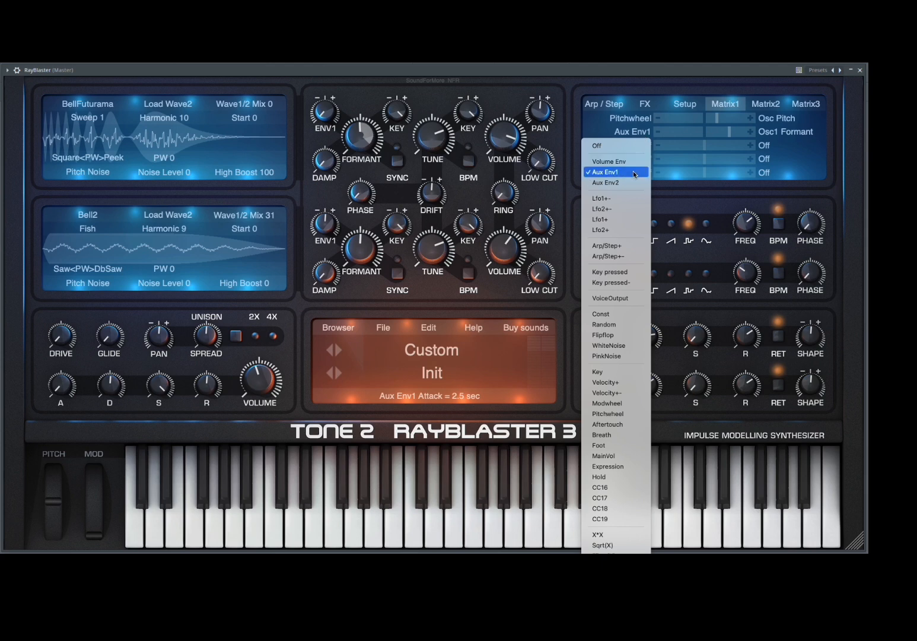
scroll(617, 446, down, 5)
scroll(617, 356, down, 7)
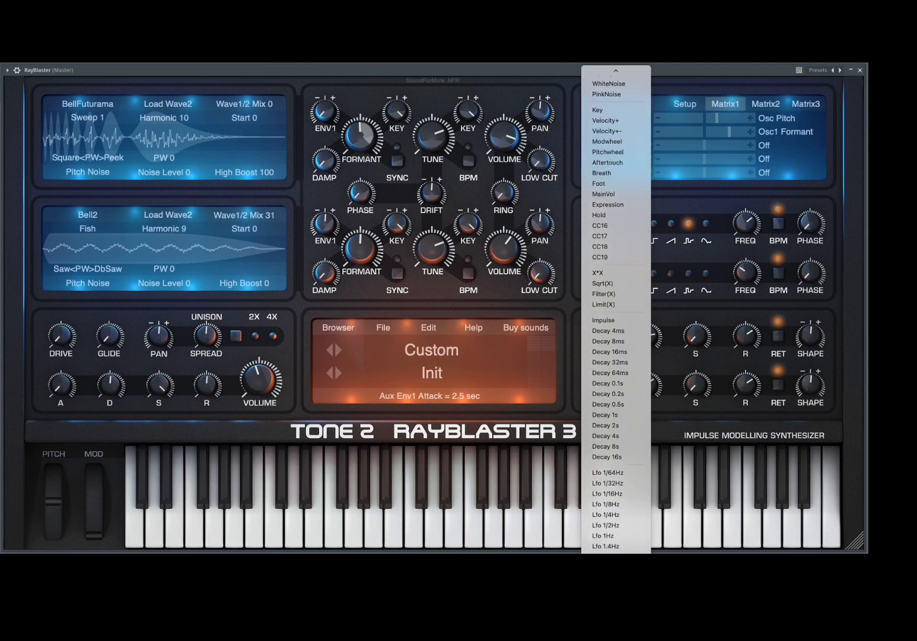
click(465, 187)
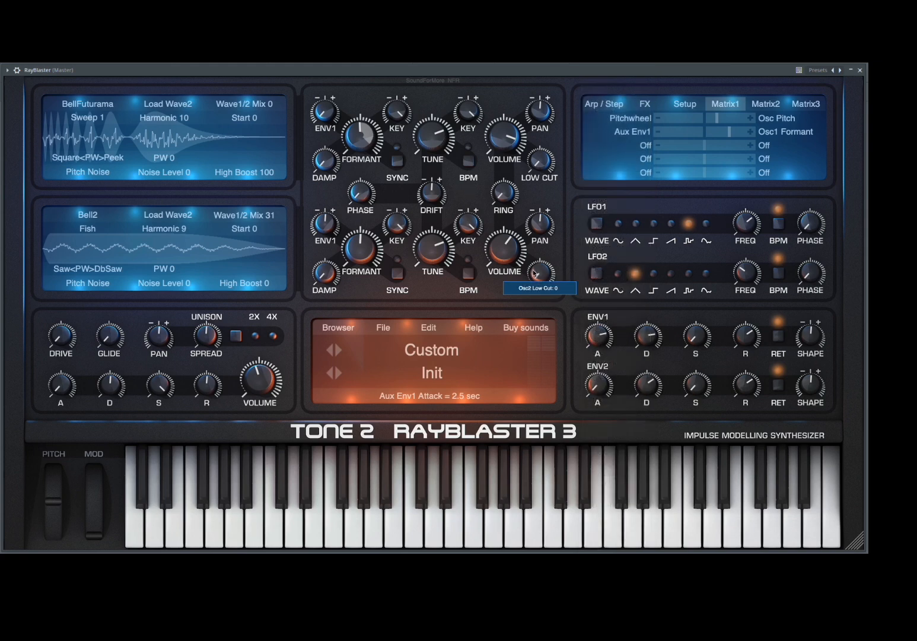
Set the first oscillator's Formant to -111, and ENV1's attack to 0 sec and decay to 0.64 sec
drag(367, 140, 337, 140)
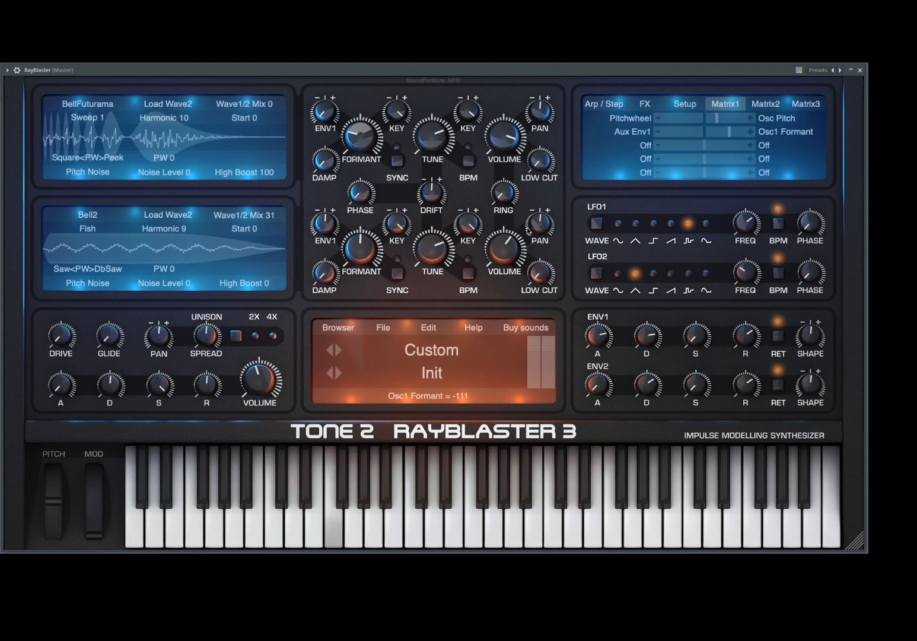
mouse_move(647, 337)
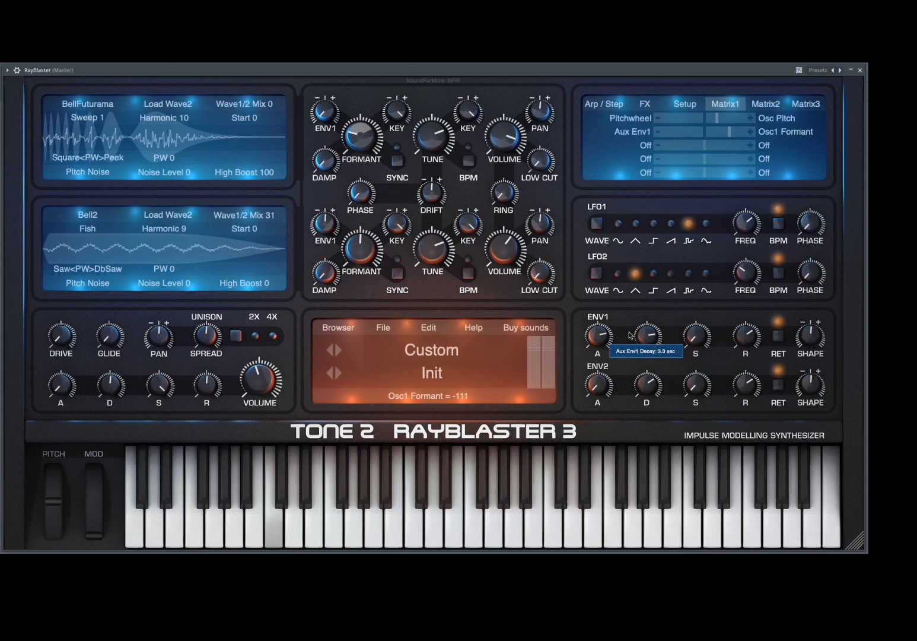
drag(599, 336, 502, 349)
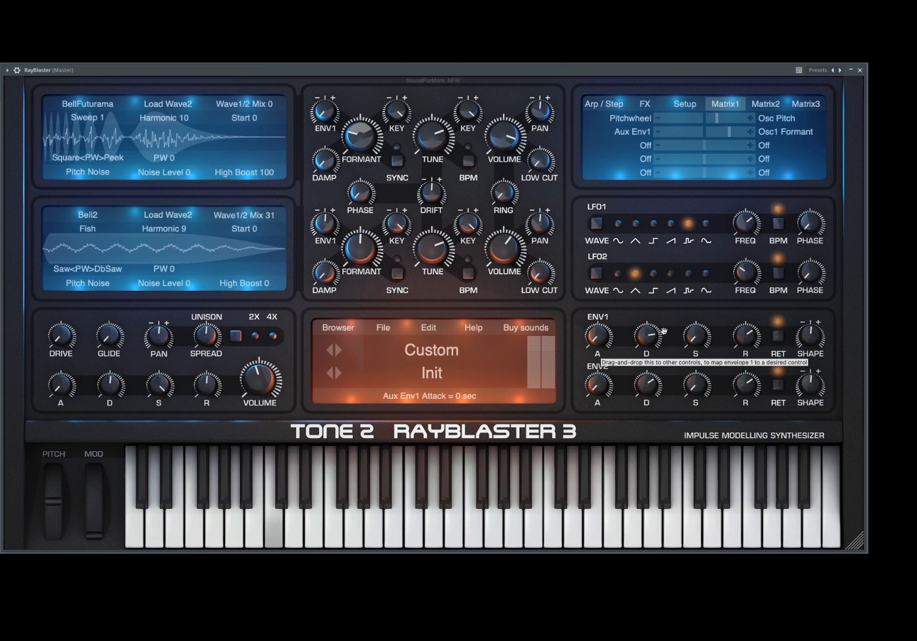
drag(645, 334, 646, 338)
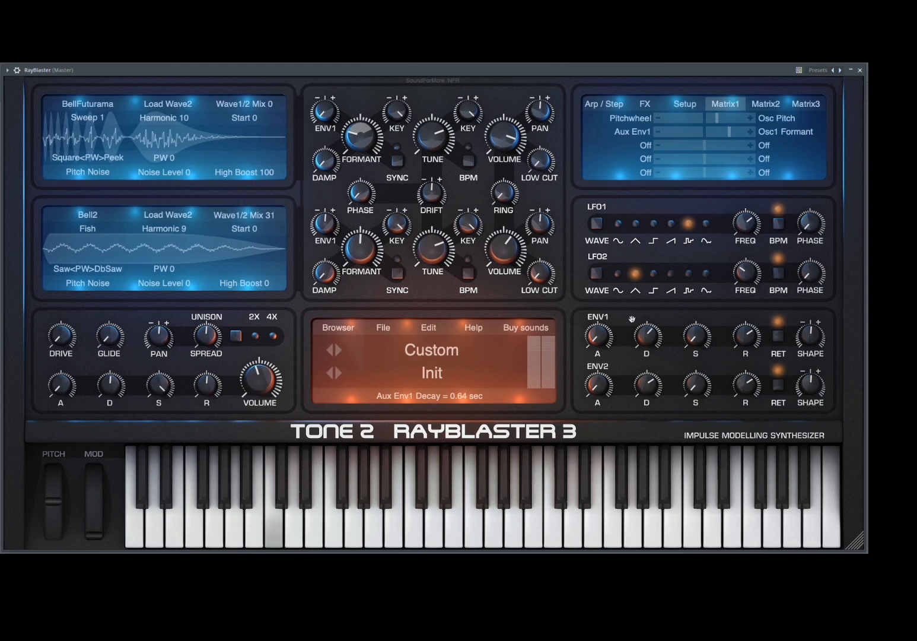
Set ENV1's attack to 0.18 sec and the first oscillator's Formant to -168, and increase the Formant's Aux Env 1 modulation depth
drag(363, 127, 398, 127)
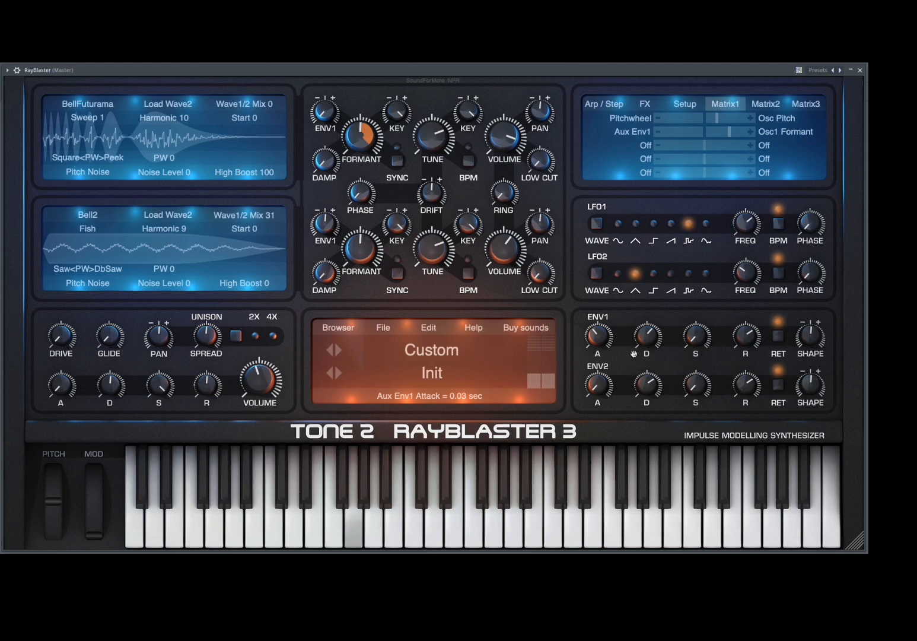
drag(609, 334, 621, 334)
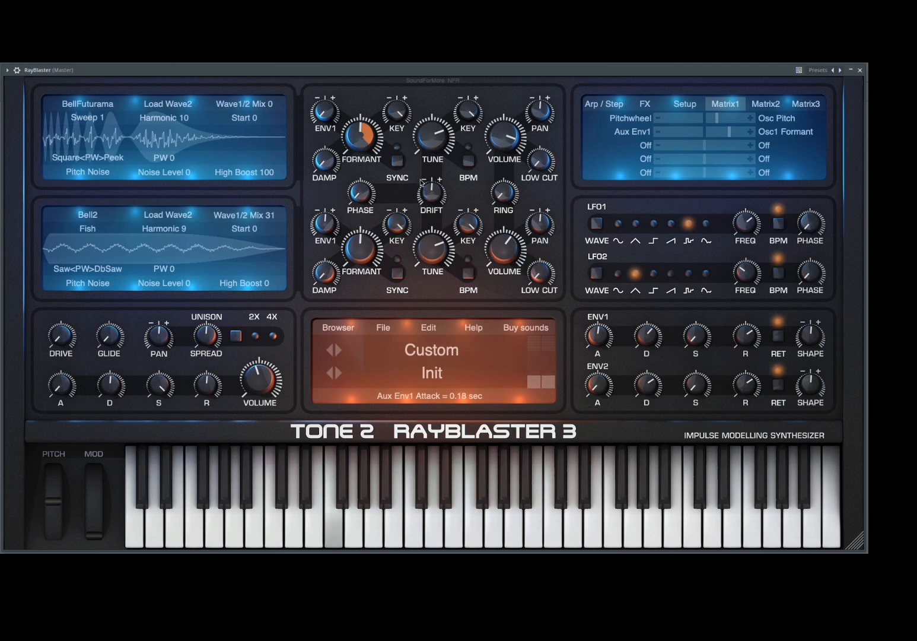
drag(355, 137, 356, 160)
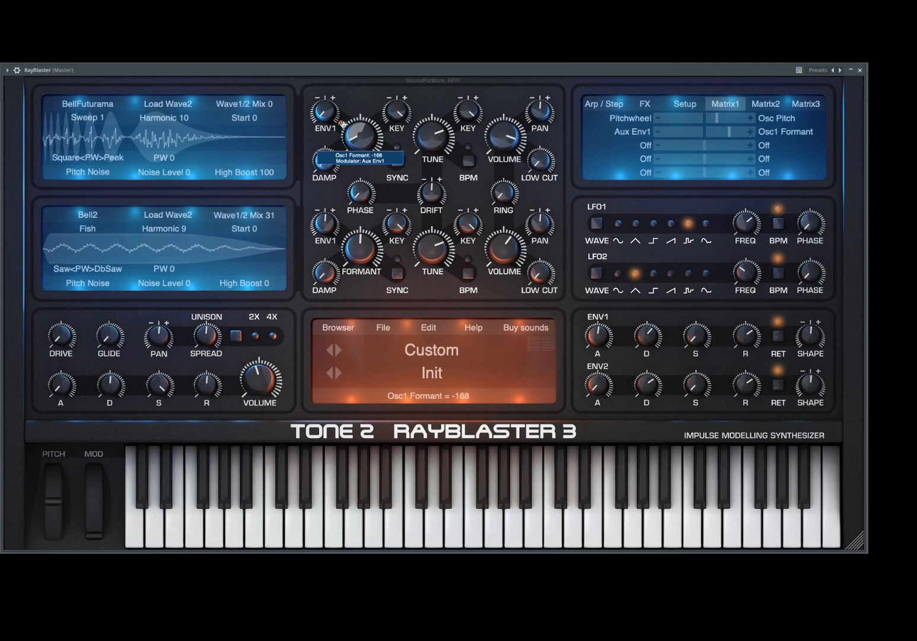
drag(342, 124, 414, 107)
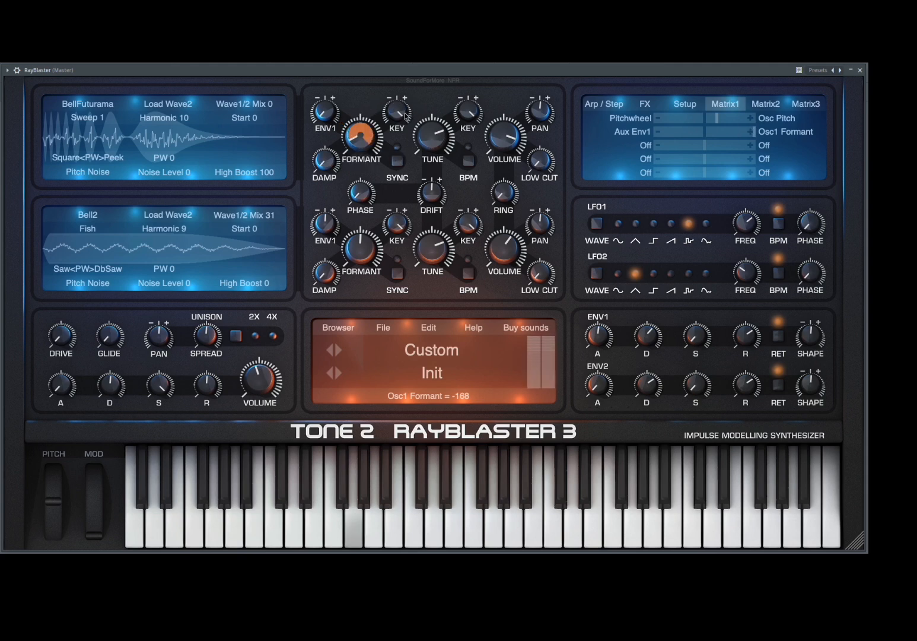
Set ENV1's decay to 1.7 sec and its attack to 0 sec
drag(663, 344, 658, 335)
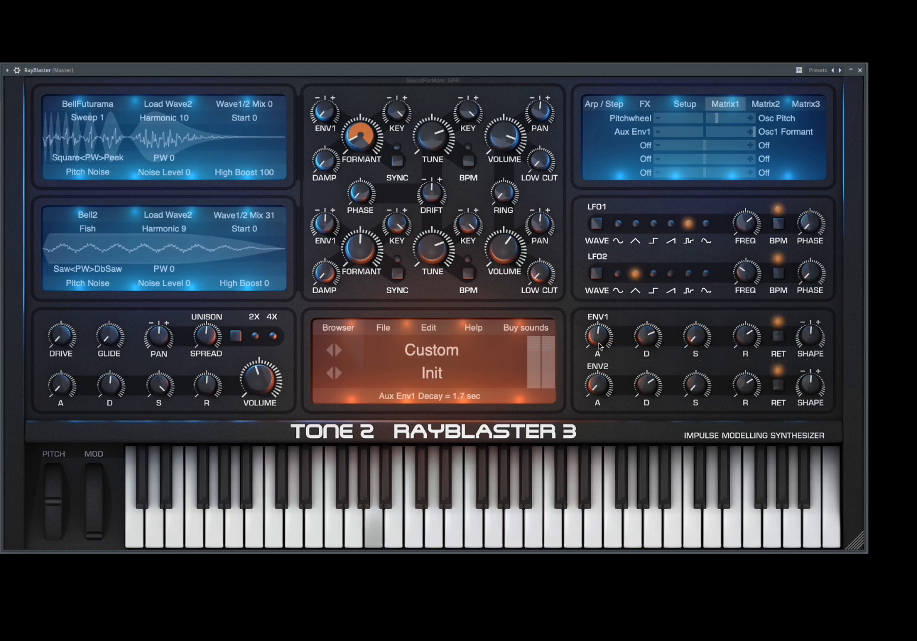
mouse_move(598, 339)
drag(597, 336, 597, 368)
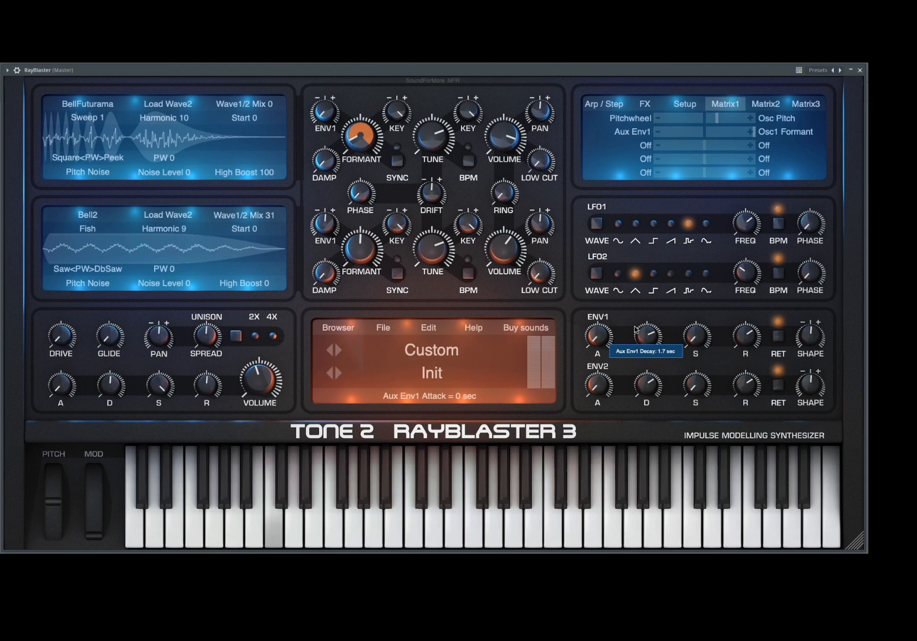
Set the first oscillator's Formant to 3 and try its Env1 send at 100, leaving the send at -100
mouse_move(359, 140)
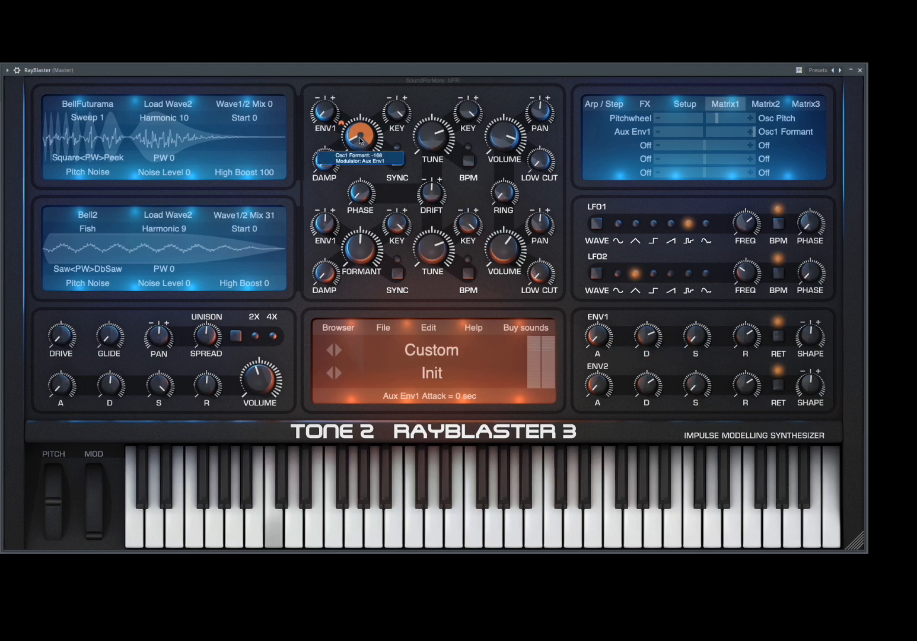
drag(360, 135, 410, 134)
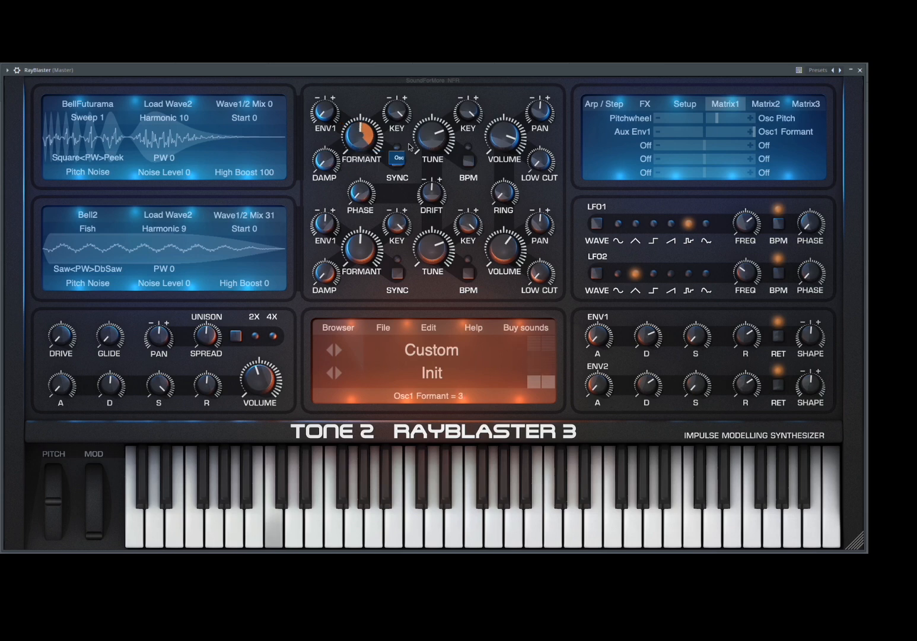
drag(323, 108, 461, 129)
mouse_move(350, 128)
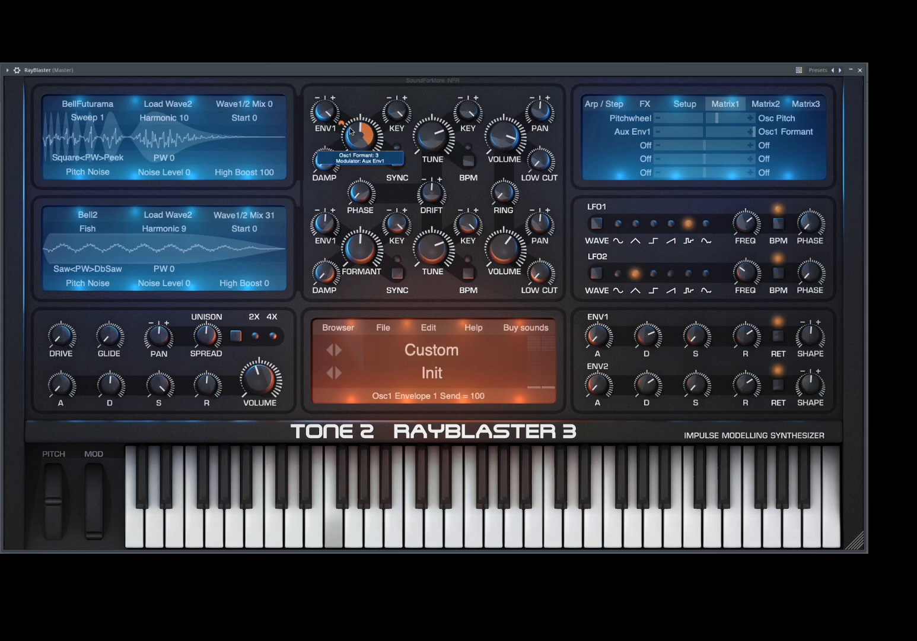
drag(334, 121, 190, 152)
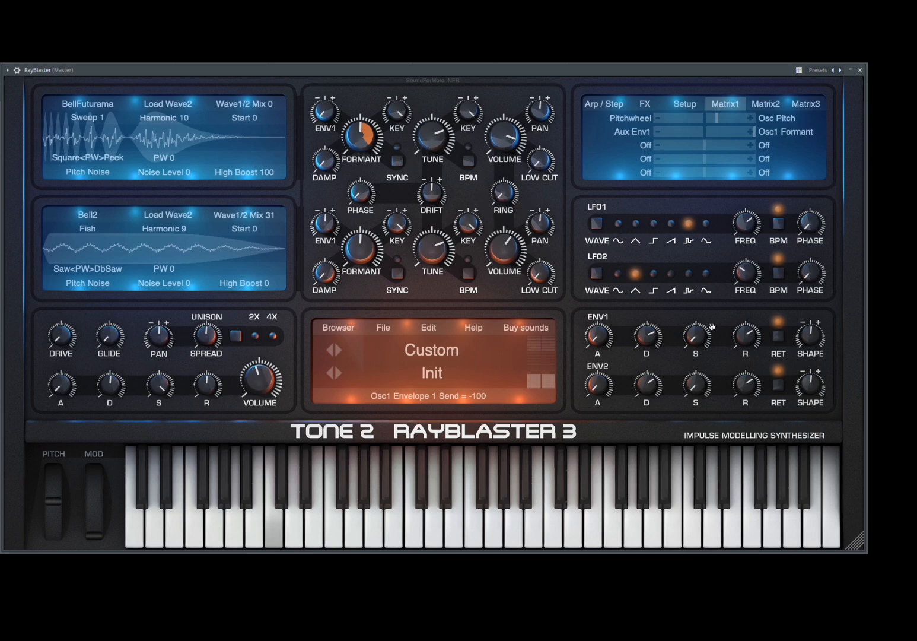
Try ENV1's Shape at 100, remove the modulation from the first oscillator's Formant, and set the Shape to -5
mouse_move(815, 340)
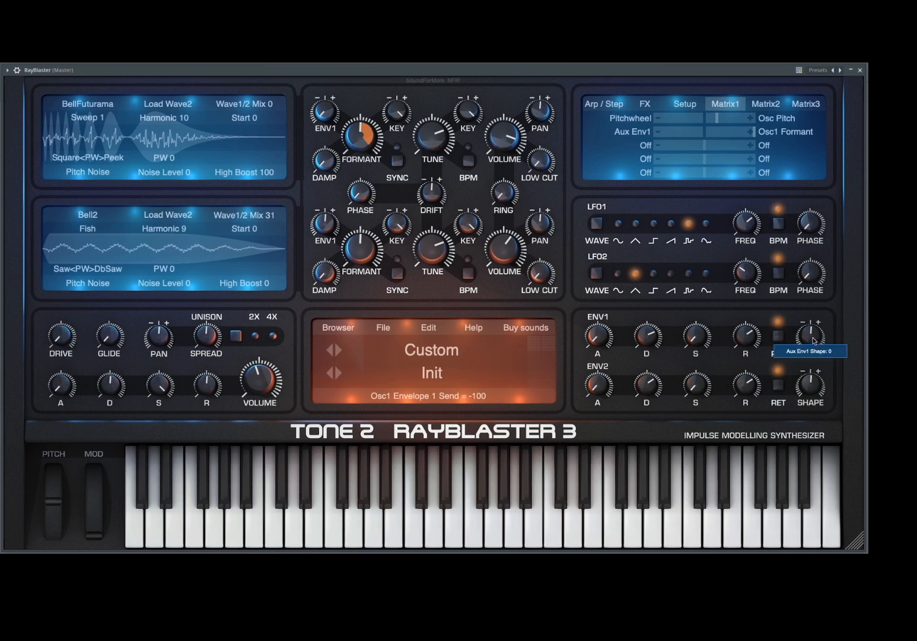
drag(814, 341, 860, 302)
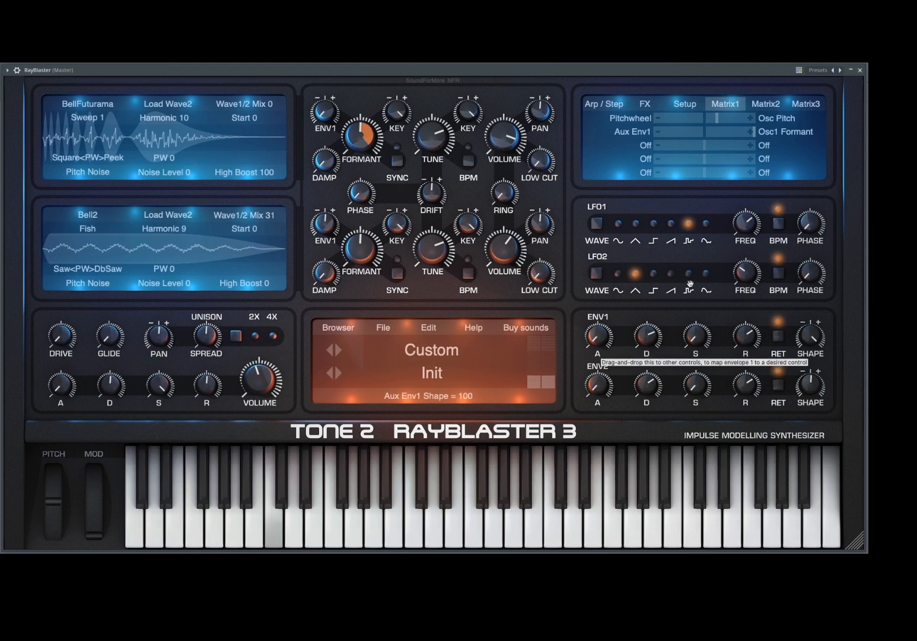
right_click(364, 133)
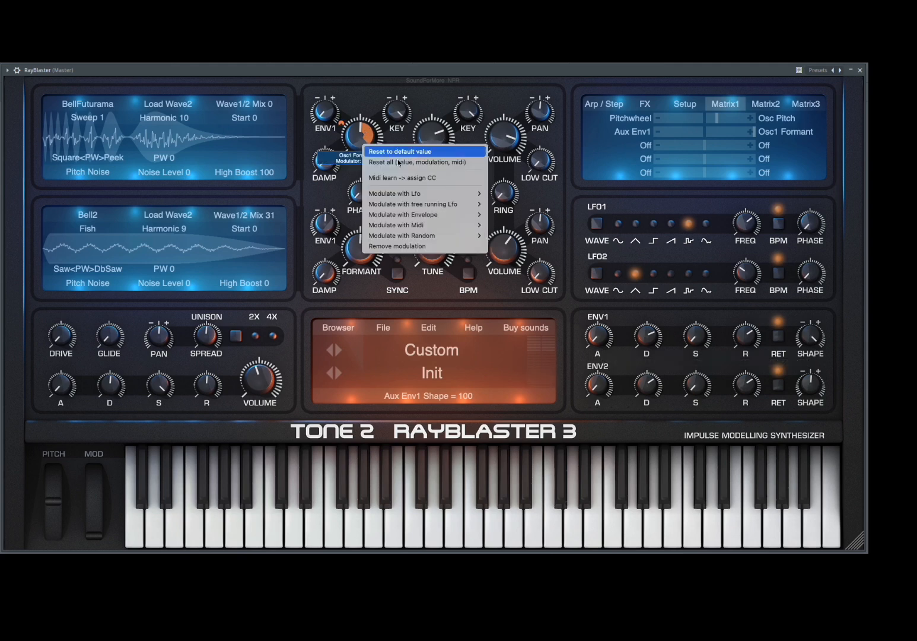
click(415, 246)
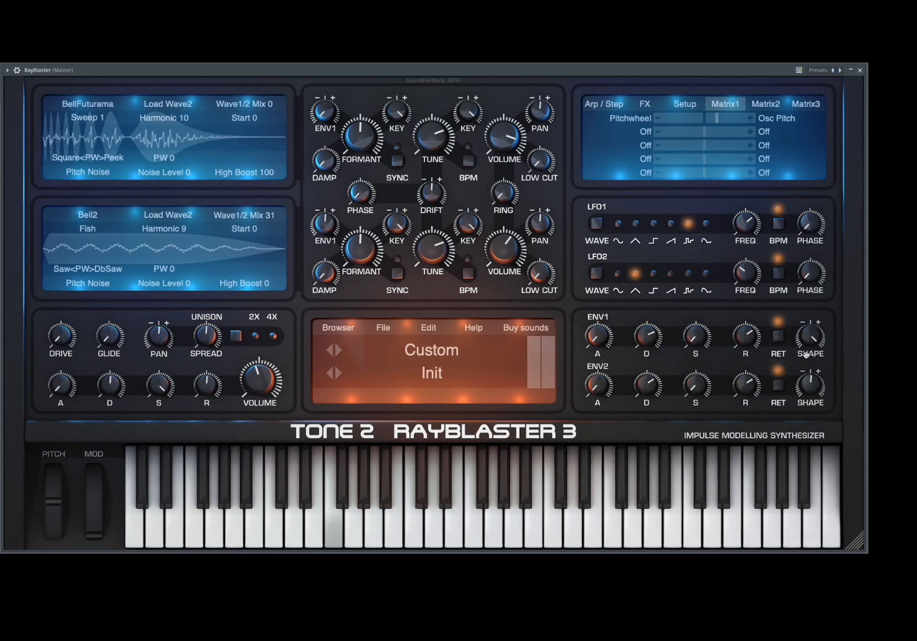
drag(811, 343, 750, 345)
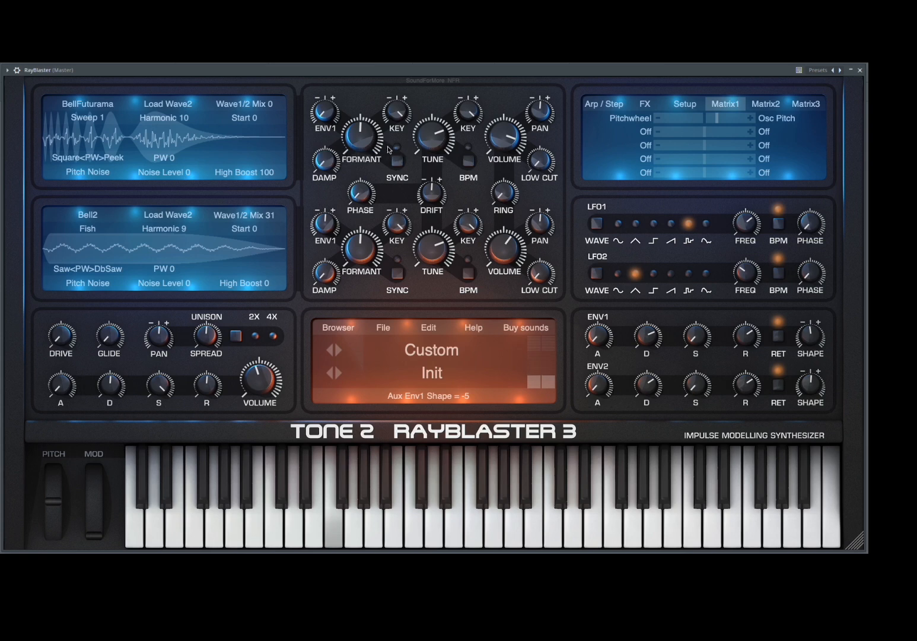
Initialise the patch, switch Unison to 4X mode and increase the Unison Spread
click(425, 331)
click(441, 347)
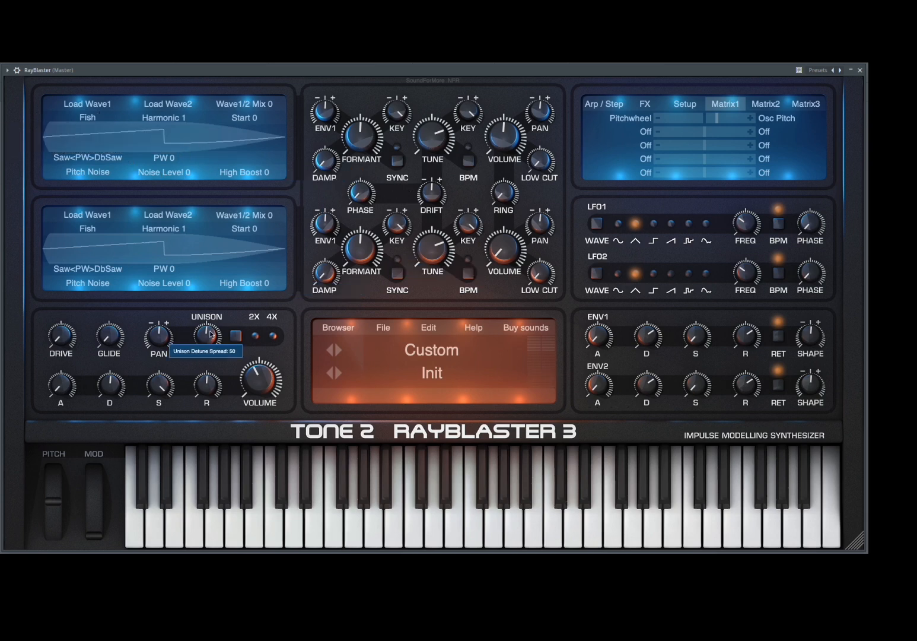
click(238, 337)
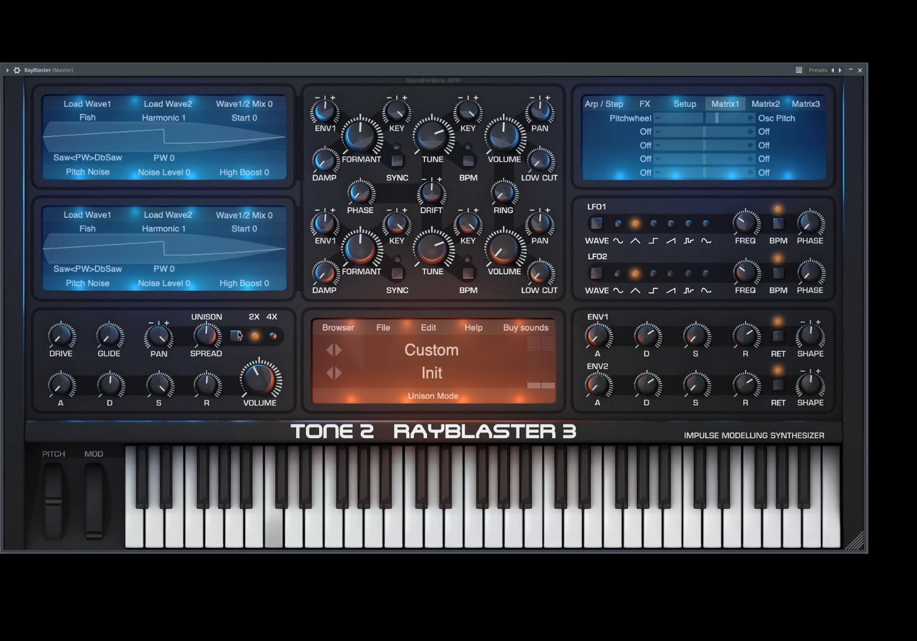
click(238, 334)
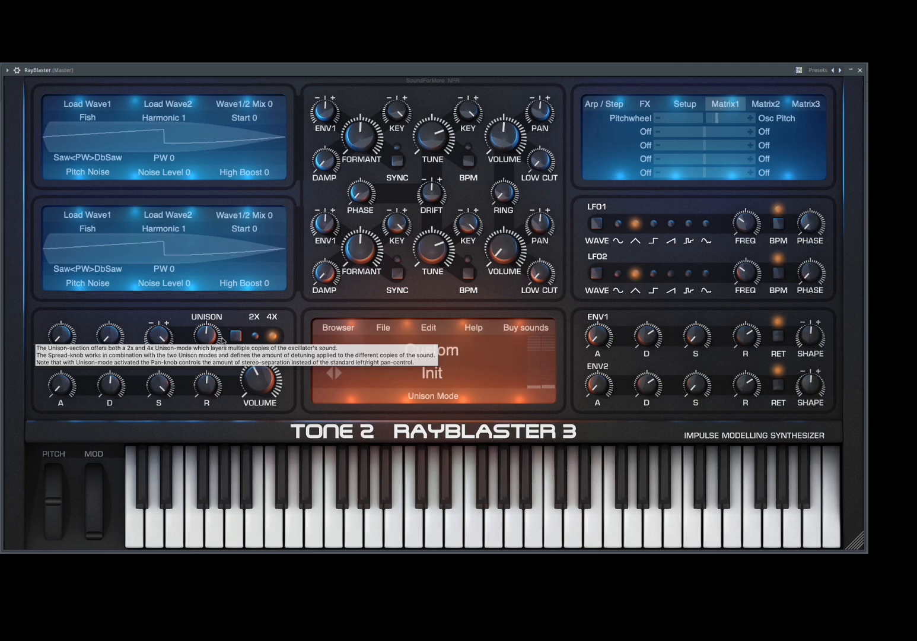
drag(209, 334, 210, 319)
Set the second oscillator's Volume to 64 and Harmonic to 3, and the first oscillator's Harmonic to 4
drag(505, 248, 562, 241)
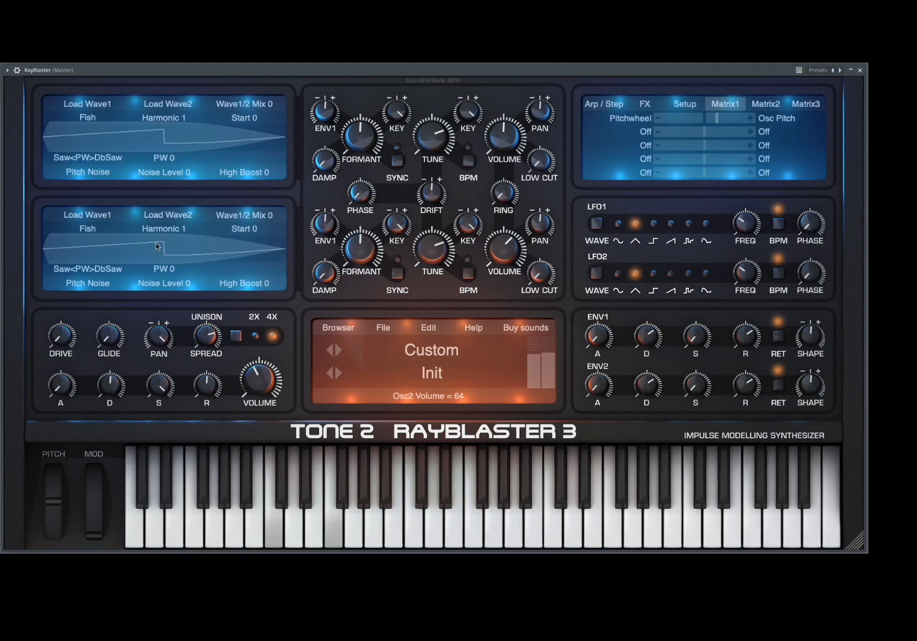
drag(170, 233, 179, 225)
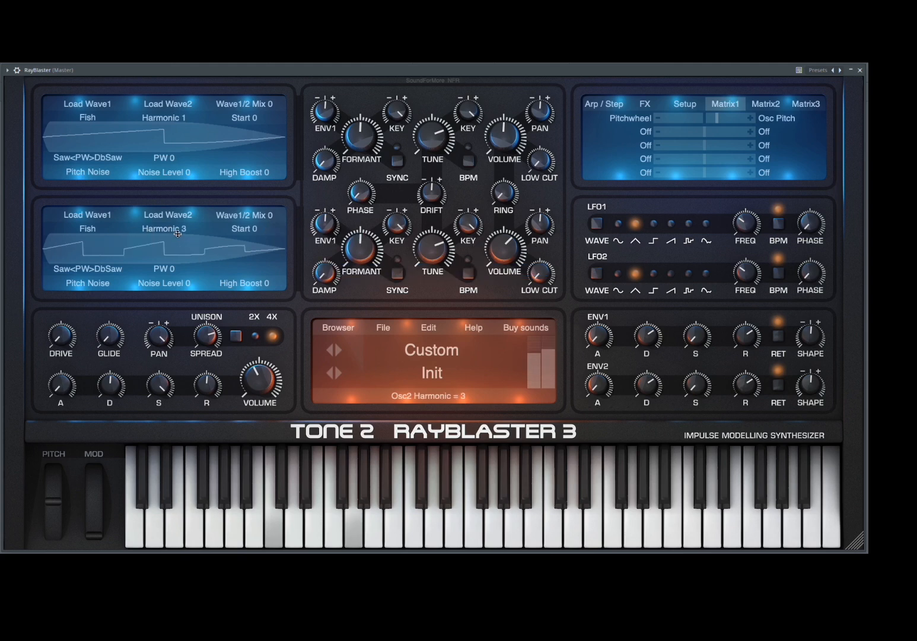
drag(168, 122, 170, 118)
Try the Chord waveform as the first oscillator's Wave1, replacing it with DC cos
click(103, 108)
click(119, 388)
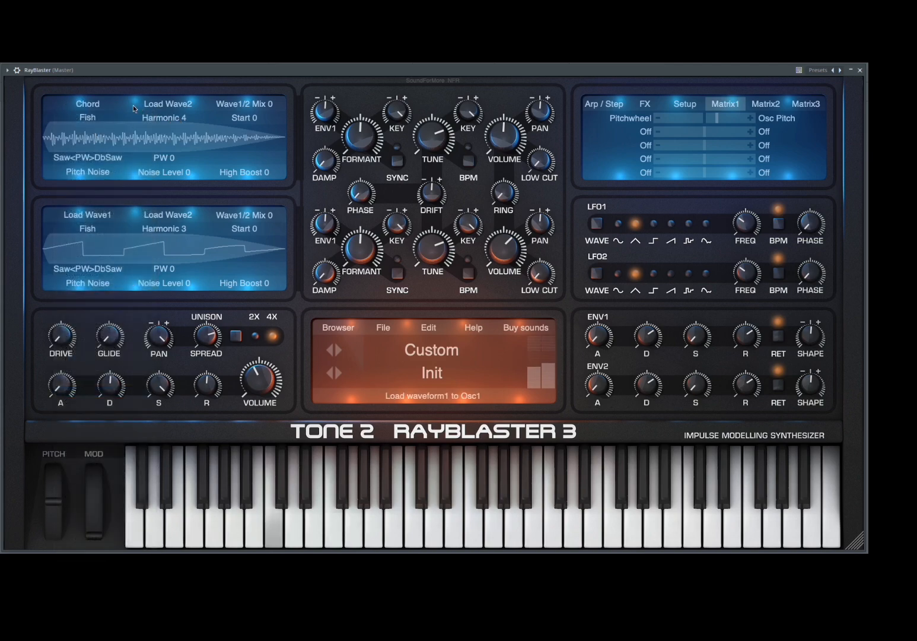
click(89, 111)
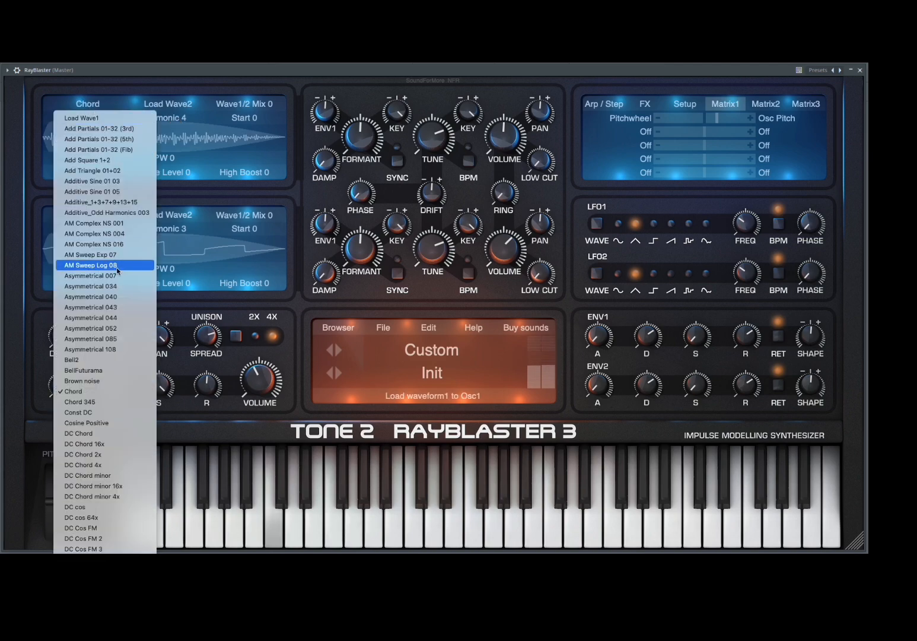
click(124, 509)
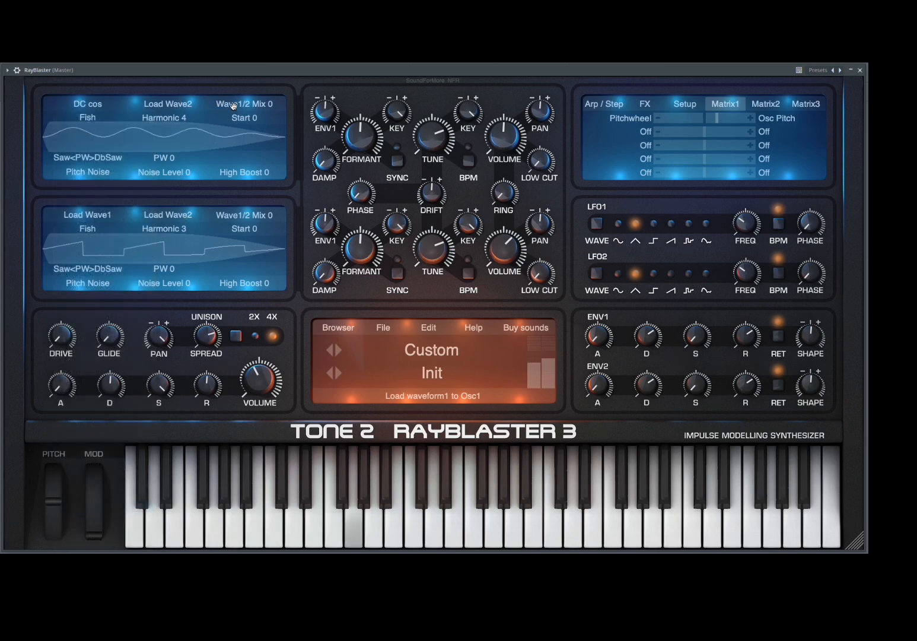
Load AM Sweep Log 08 as the first oscillator's Wave2 and set its Wave1/2 Mix to 31
click(181, 108)
click(185, 264)
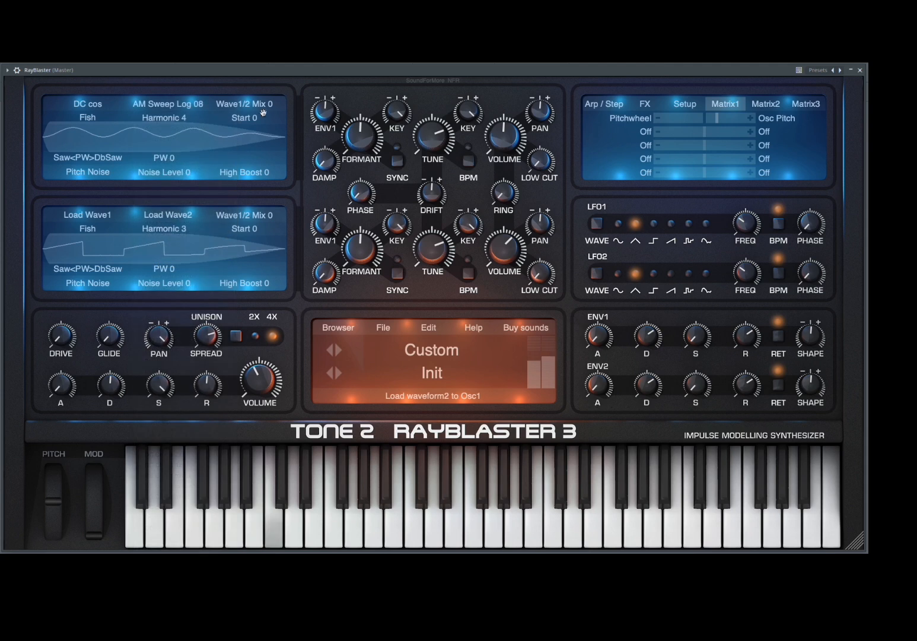
drag(258, 102, 288, 105)
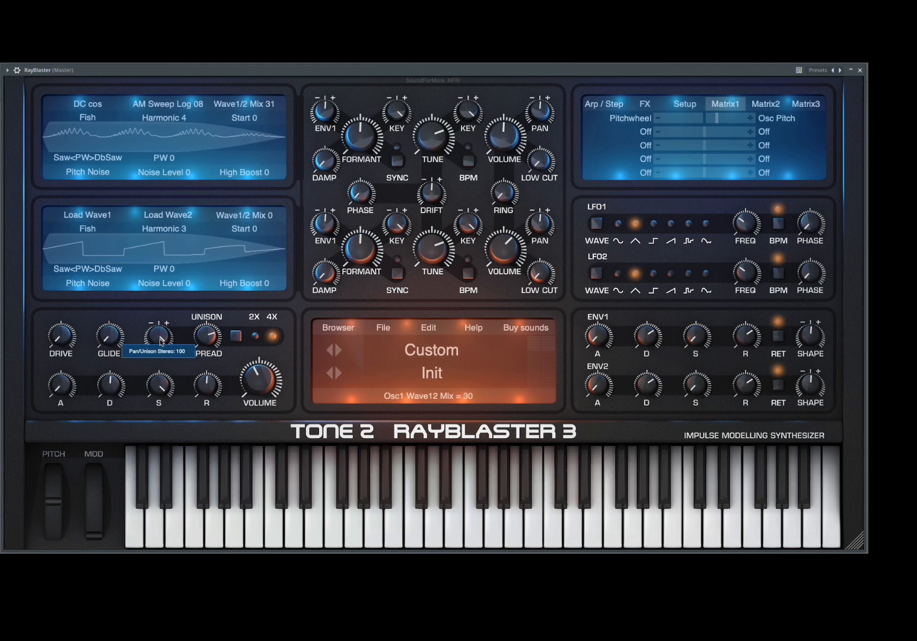
Try a Glide Time of 72 and reset it to 0
mouse_move(110, 336)
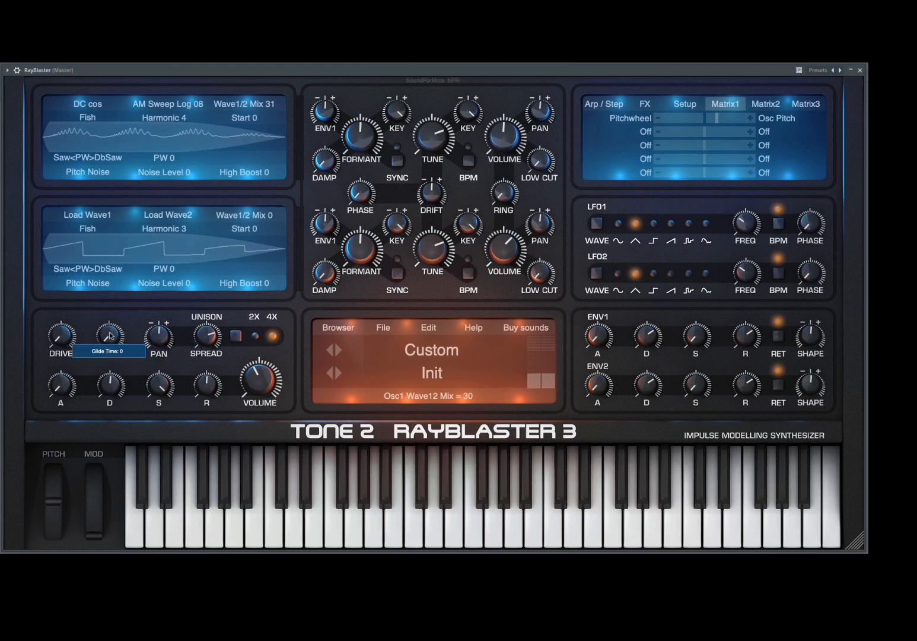
drag(110, 337, 135, 335)
mouse_move(115, 337)
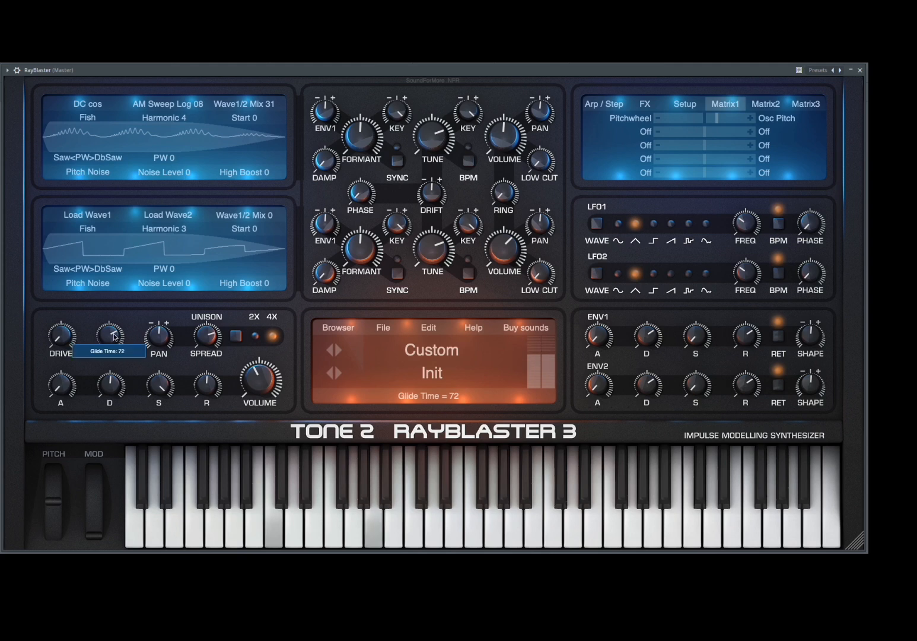
Try a Drive of 66 and a volume envelope Attack of 0.80 sec, returning each to 0
click(61, 342)
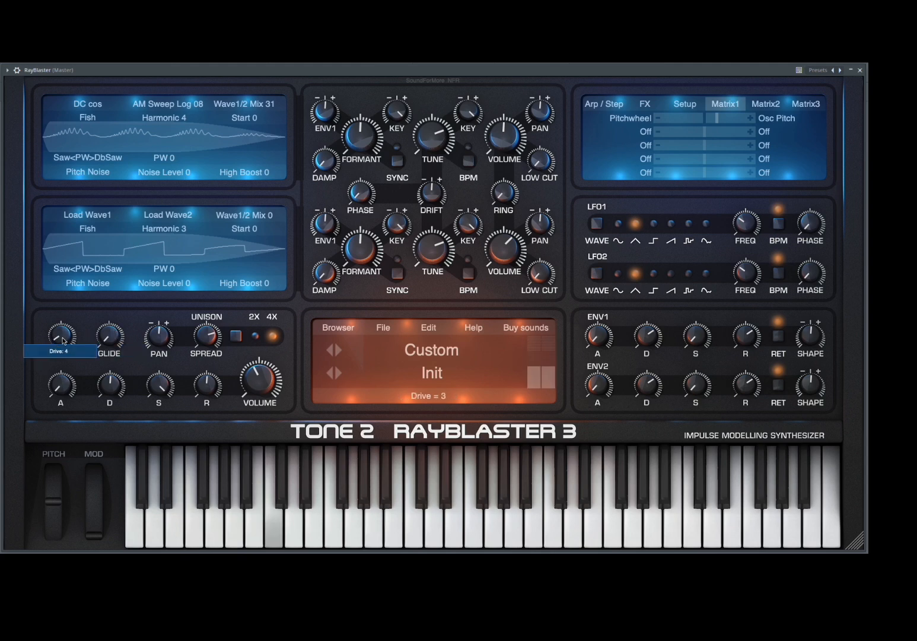
drag(97, 334, 116, 331)
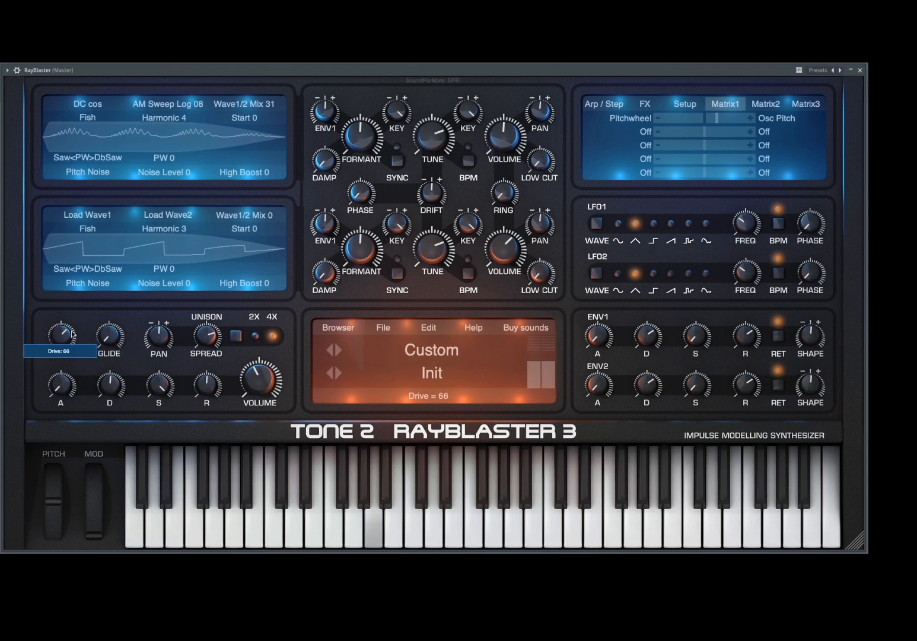
drag(60, 338, 21, 340)
drag(0, 380, 1, 393)
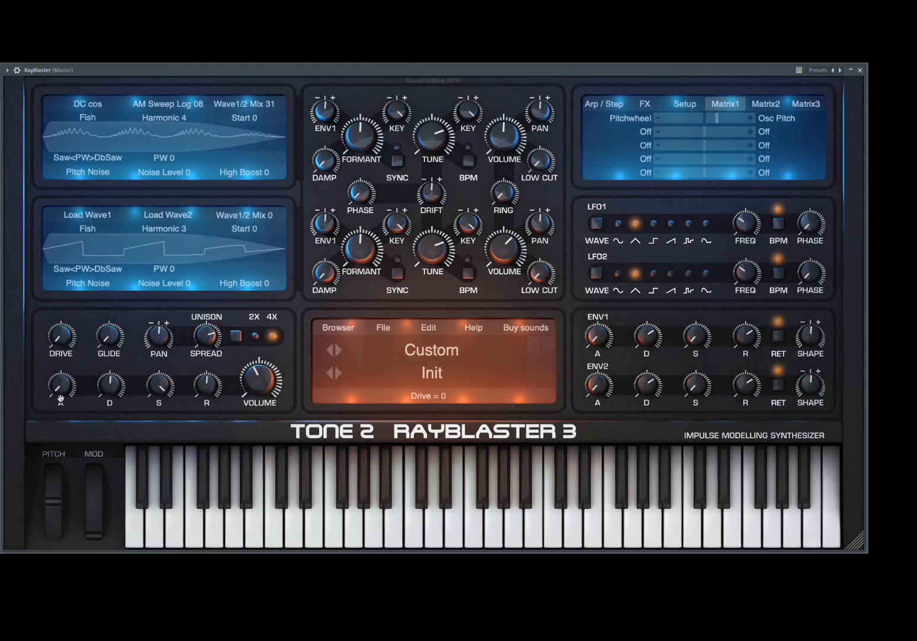
drag(63, 382, 101, 386)
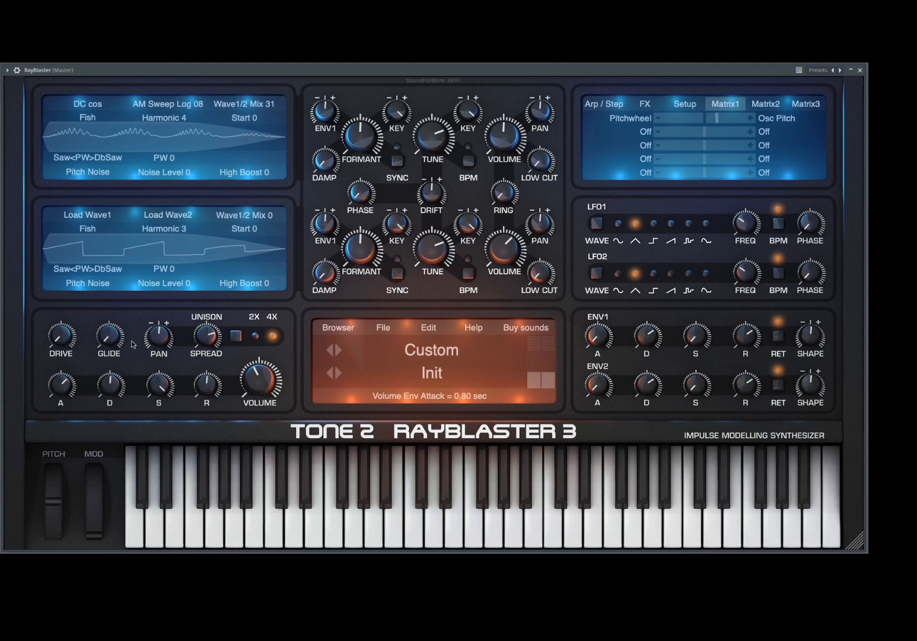
drag(0, 383, 9, 419)
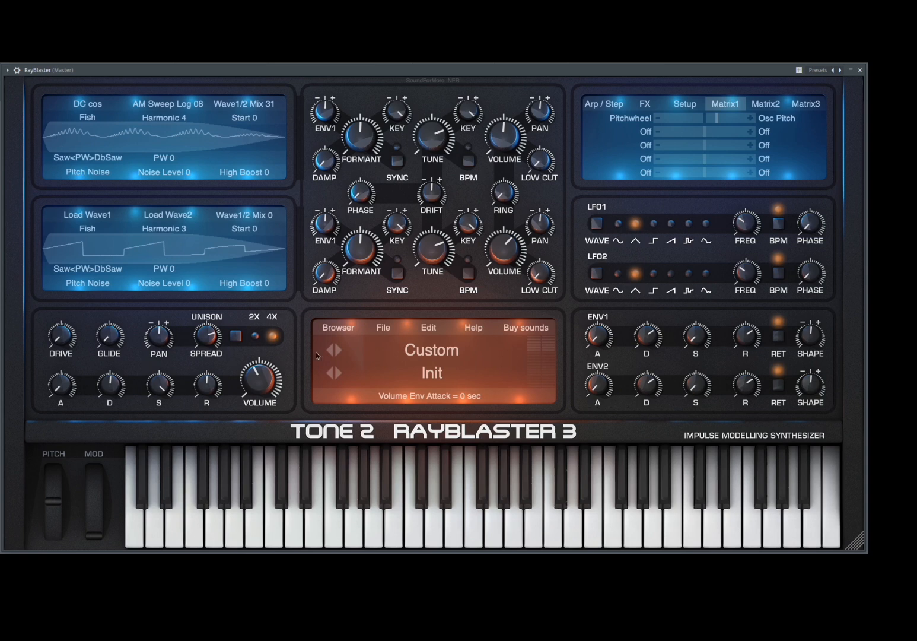
Set the arpeggiator mode to Arp Trigger
click(601, 105)
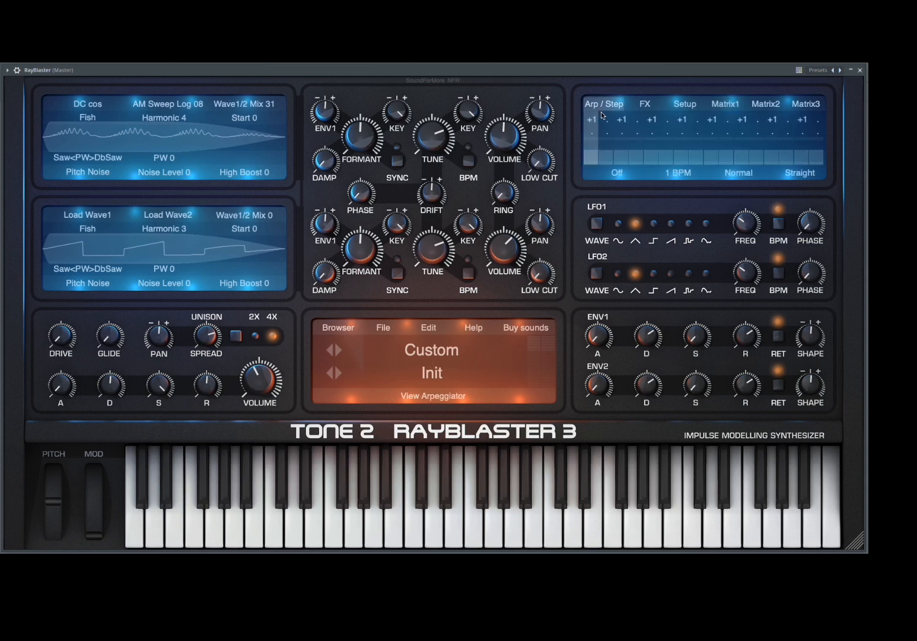
click(615, 174)
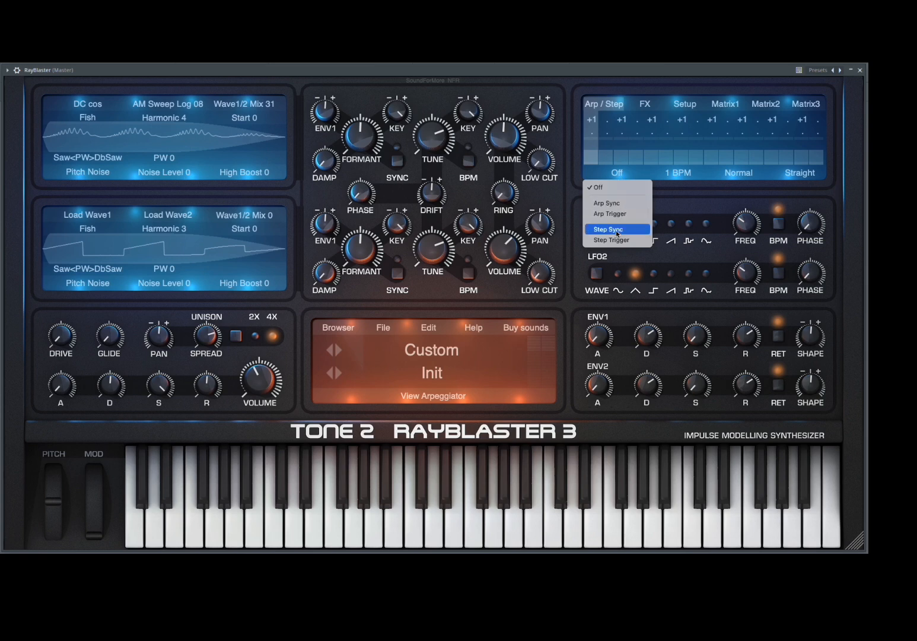
click(626, 214)
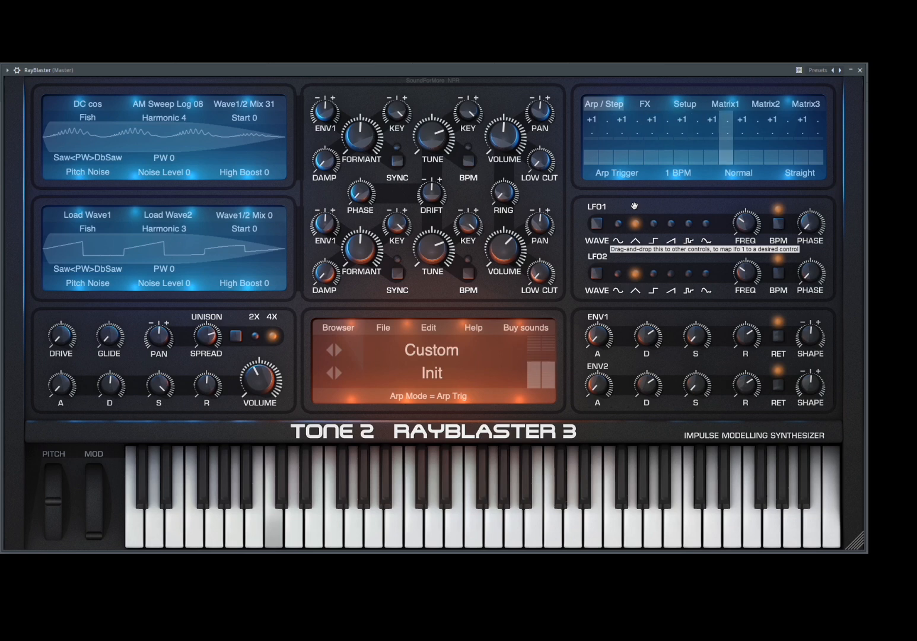
Set the order of arpeggiator step 5 to +3 and its note to 3
click(652, 132)
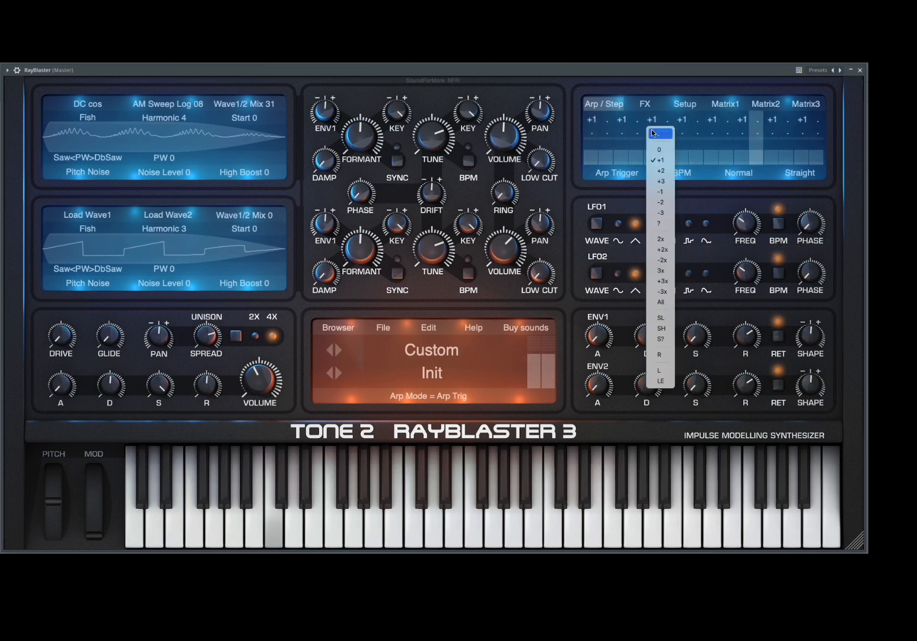
click(657, 139)
click(657, 135)
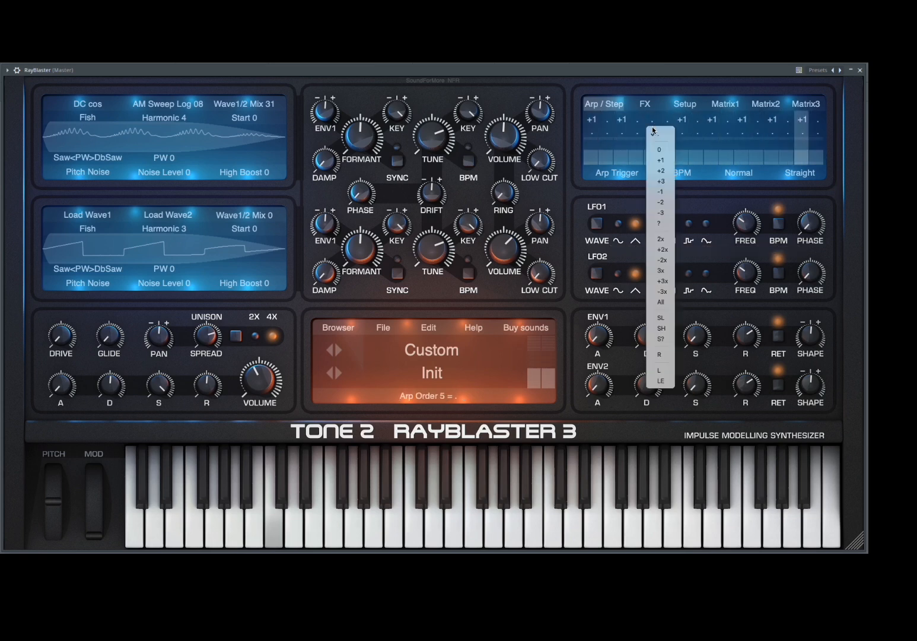
click(663, 184)
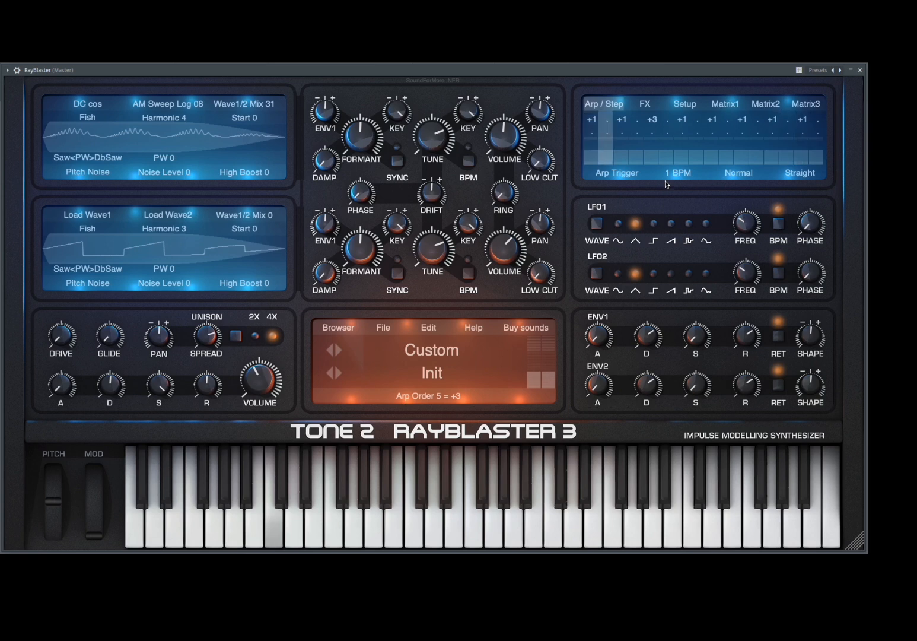
click(649, 140)
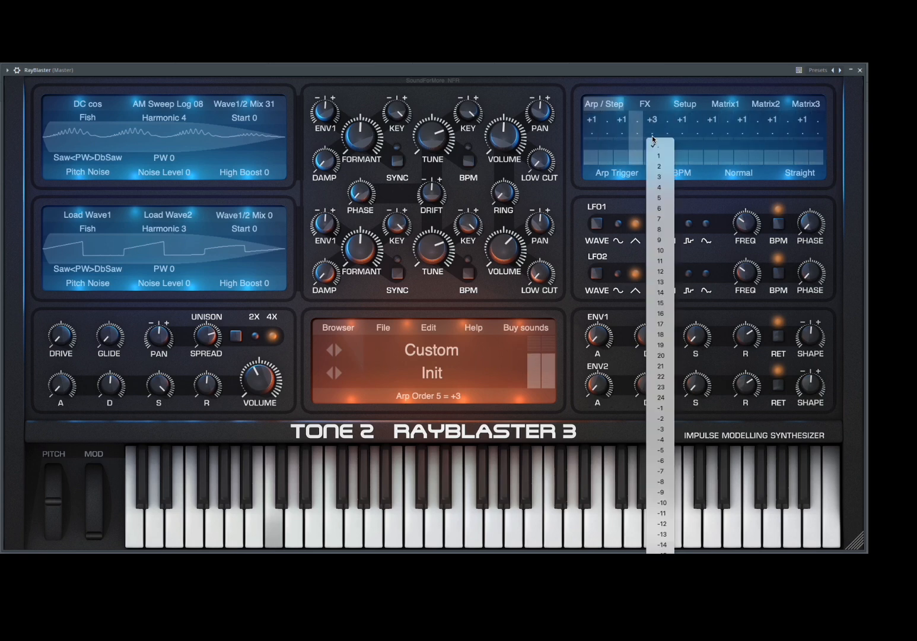
click(655, 179)
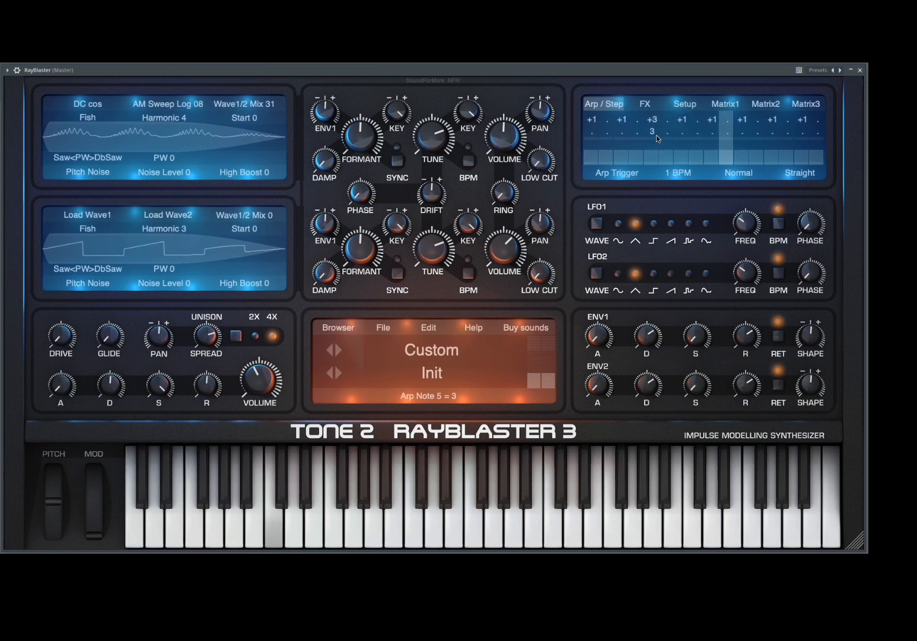
Set the note of arpeggiator step 9 to 7 and raise its velocity to 60
click(710, 140)
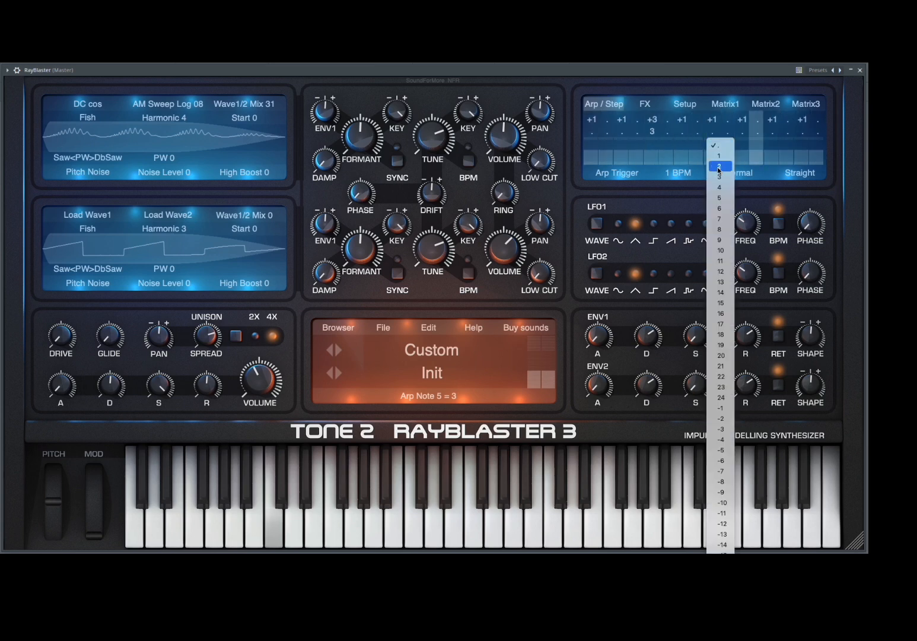
click(715, 220)
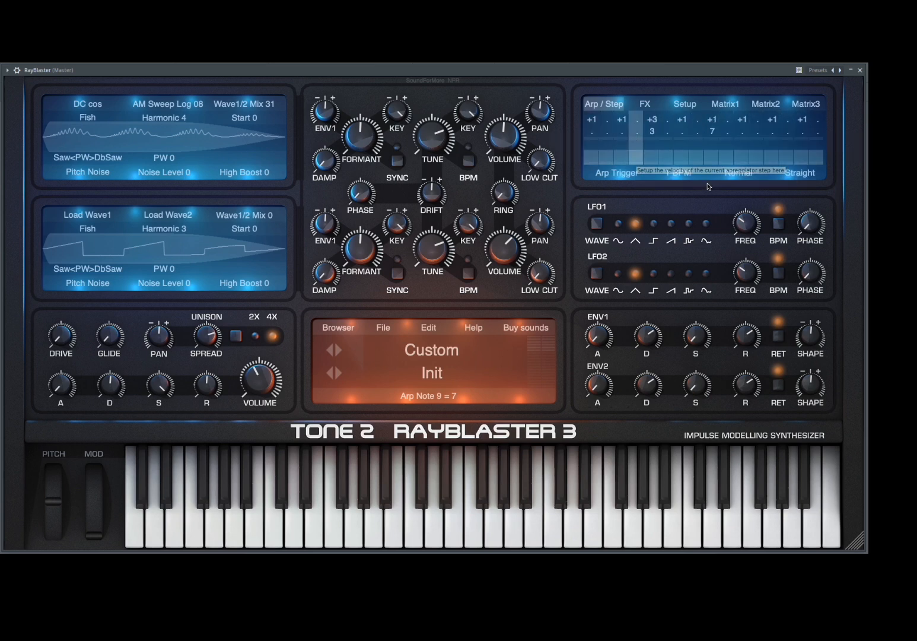
drag(708, 157, 708, 147)
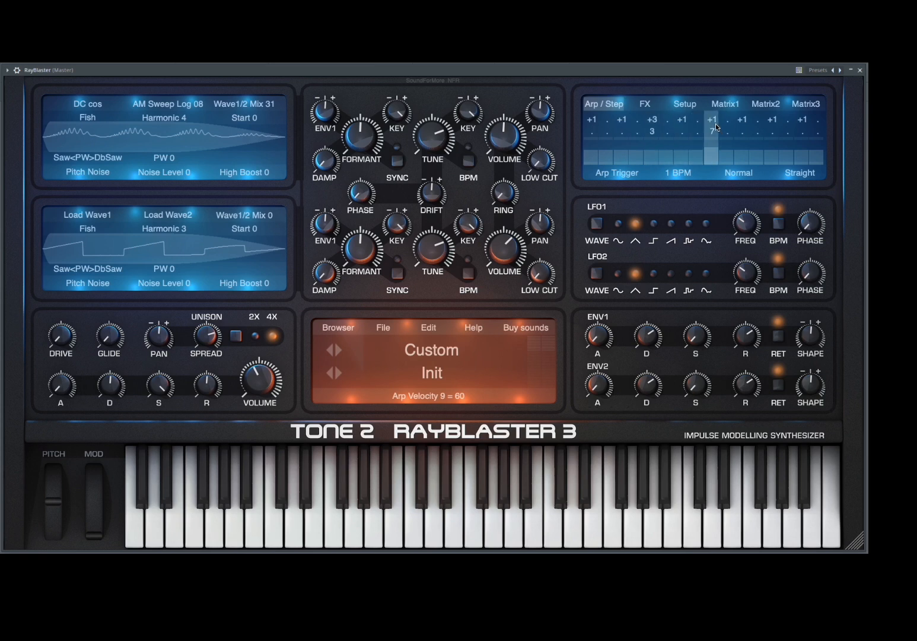
Set the arpeggiator key mode to +1 Octave and look through its swing and tempo options
click(797, 175)
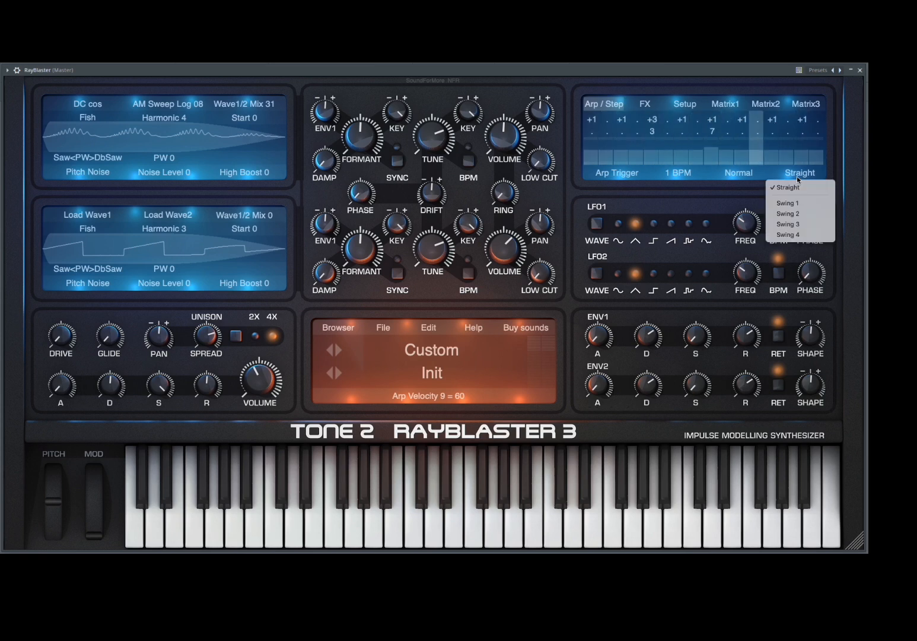
click(740, 173)
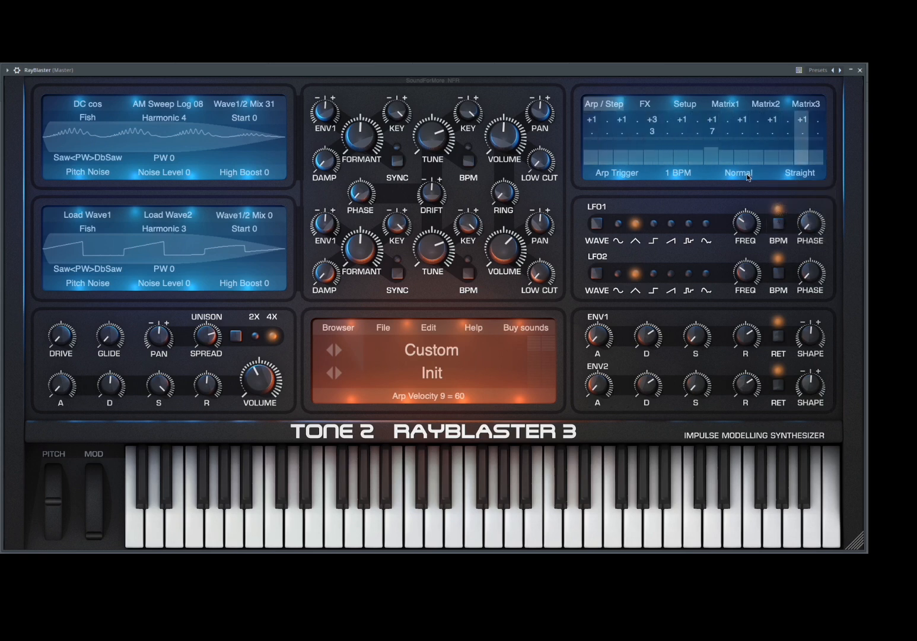
click(740, 173)
click(745, 197)
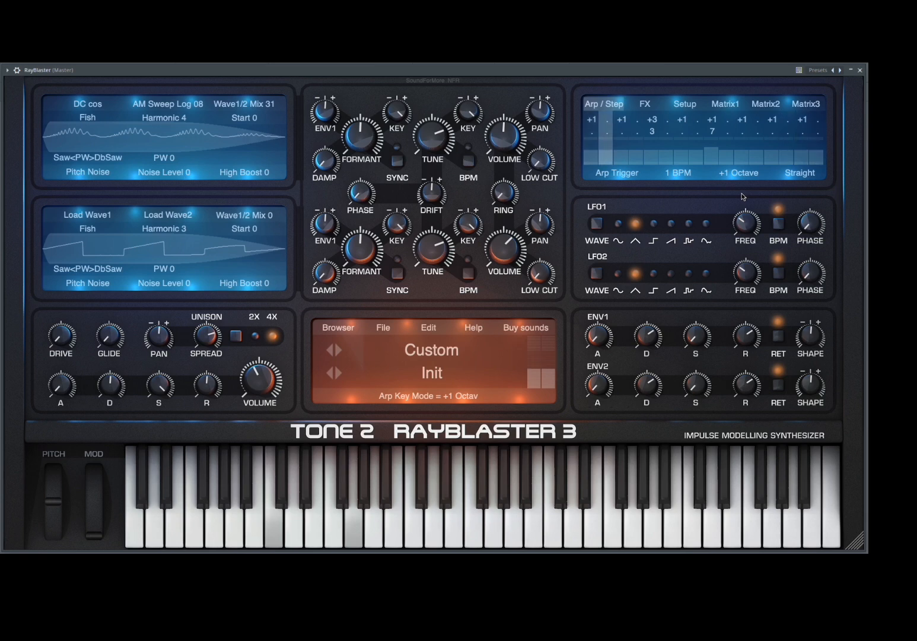
click(681, 174)
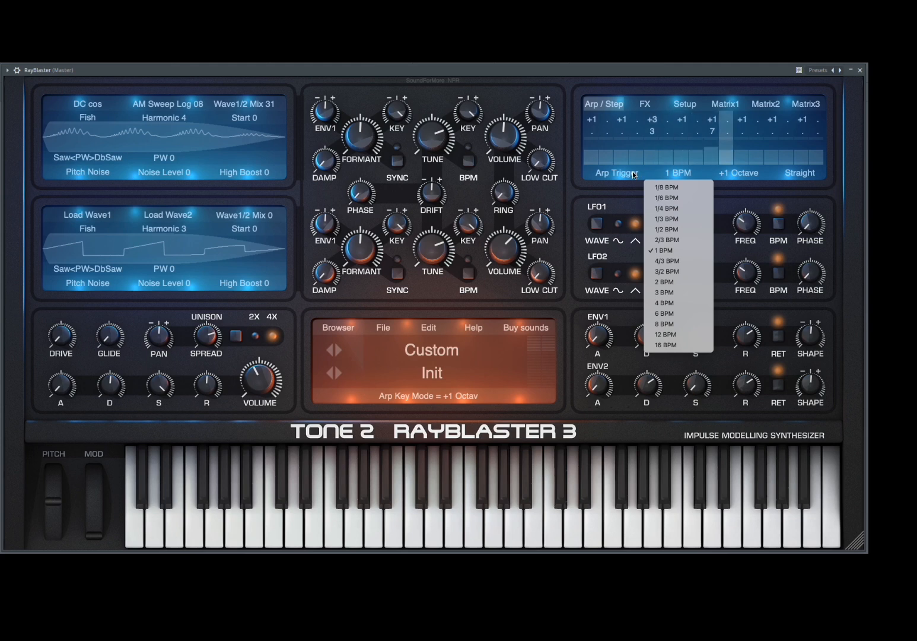
click(682, 176)
Load Reverb Large as the first effect and raise its Mix to 61
click(646, 105)
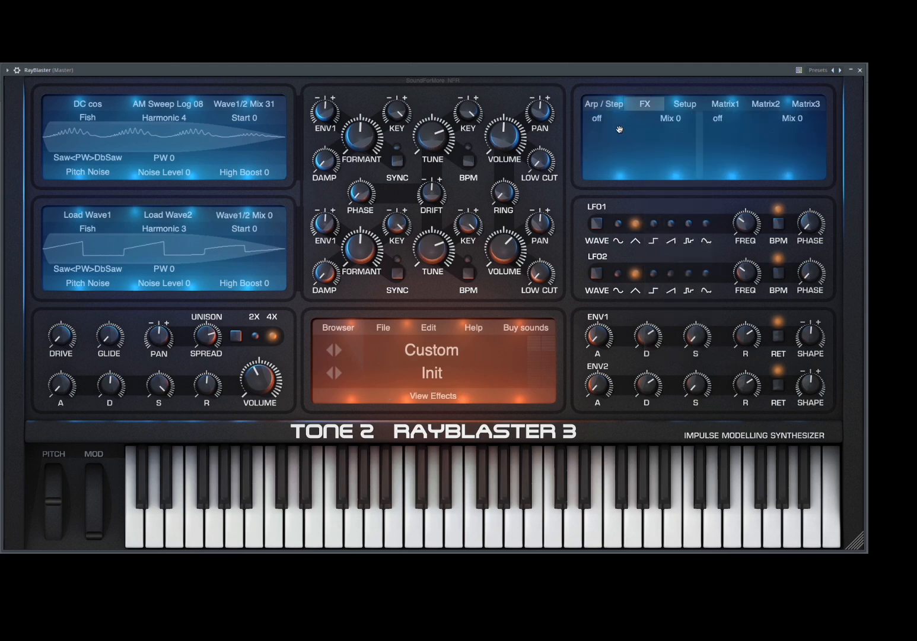
click(597, 119)
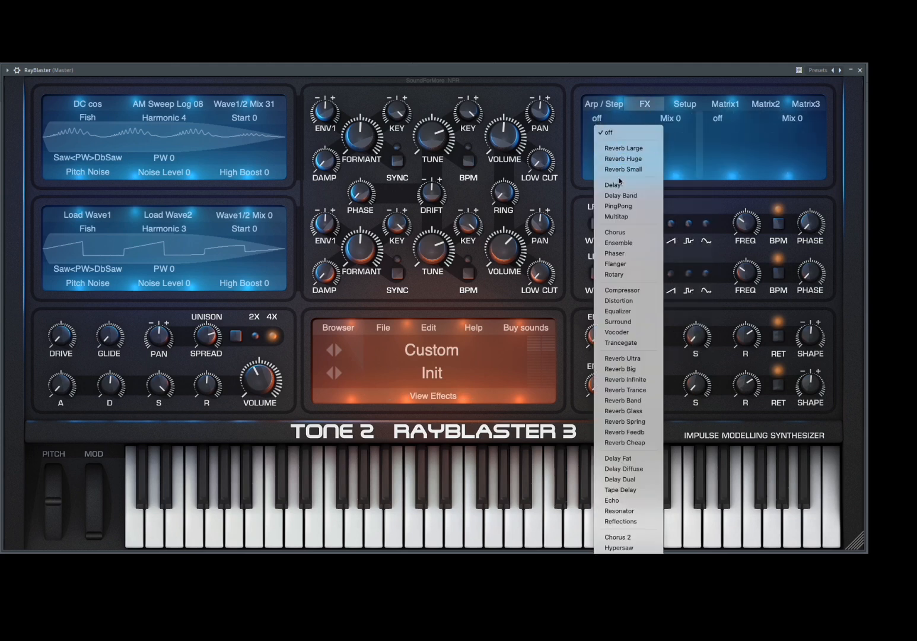
click(623, 148)
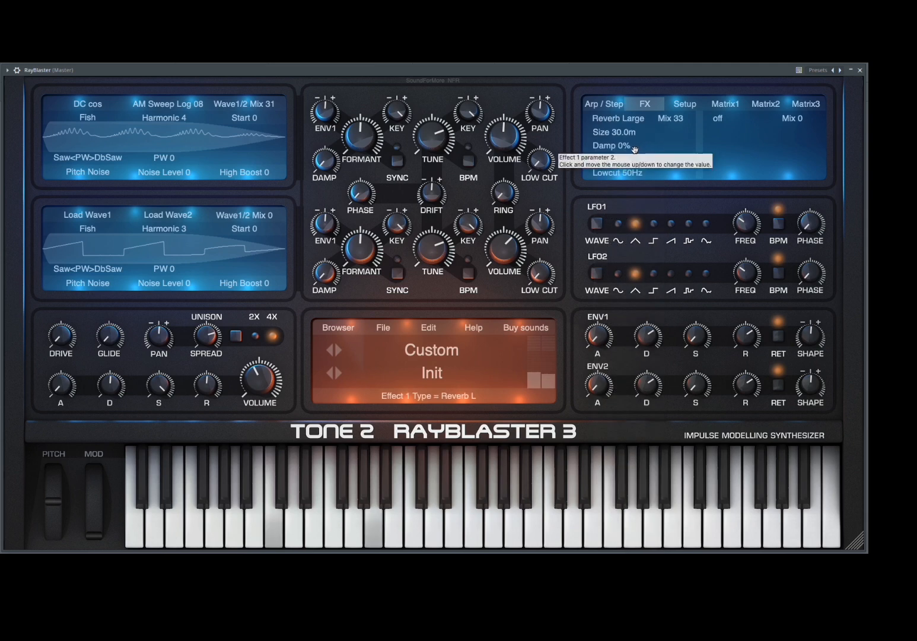
drag(671, 118, 682, 92)
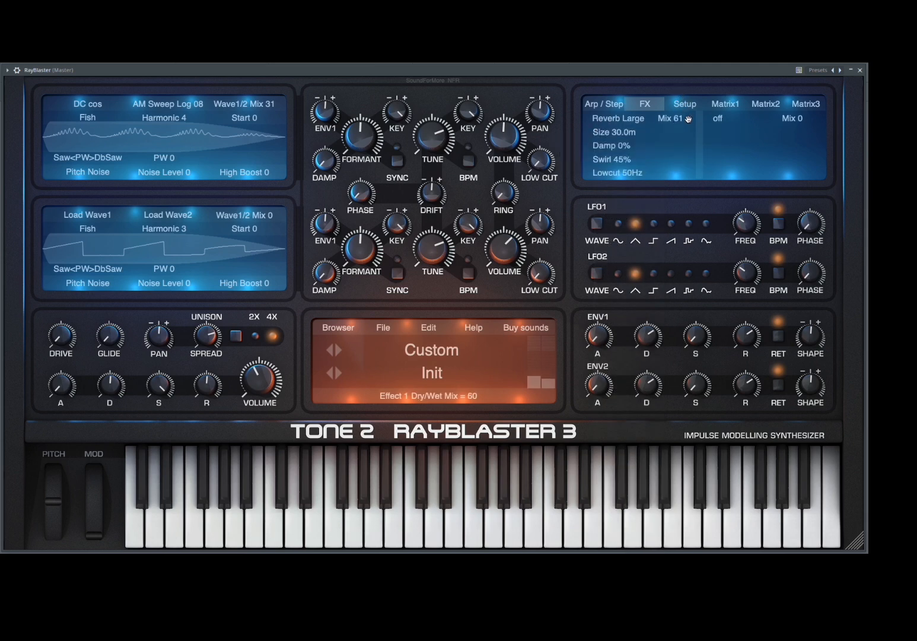
Try a PingPong delay as the second effect with a Time of 2/3 and longer, and switch it off
click(722, 121)
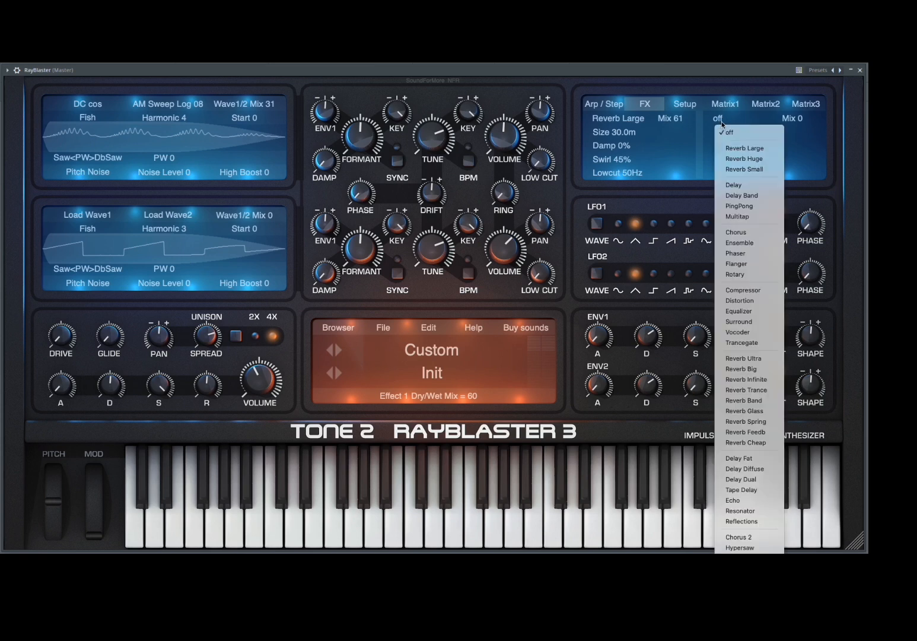
click(739, 205)
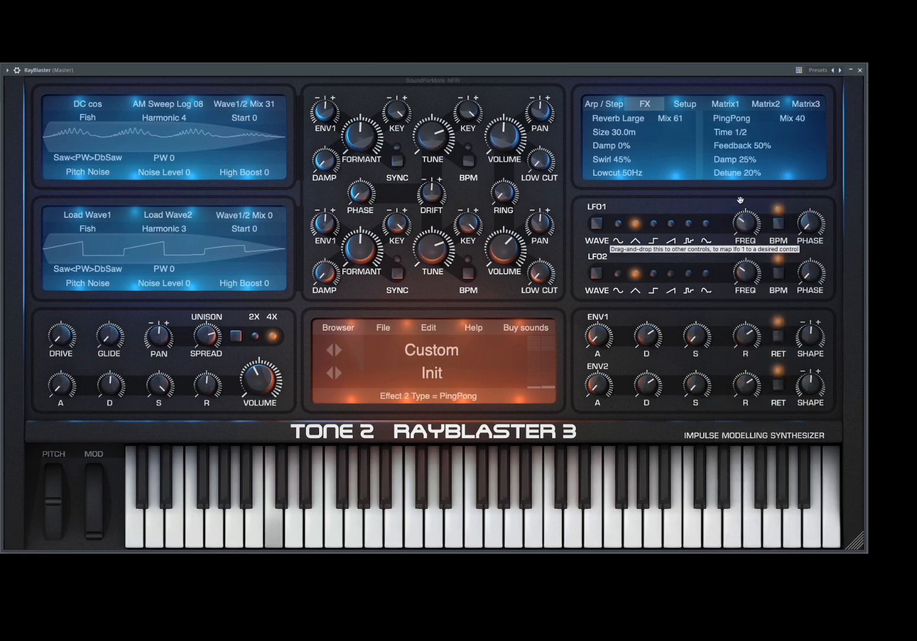
drag(747, 134, 747, 132)
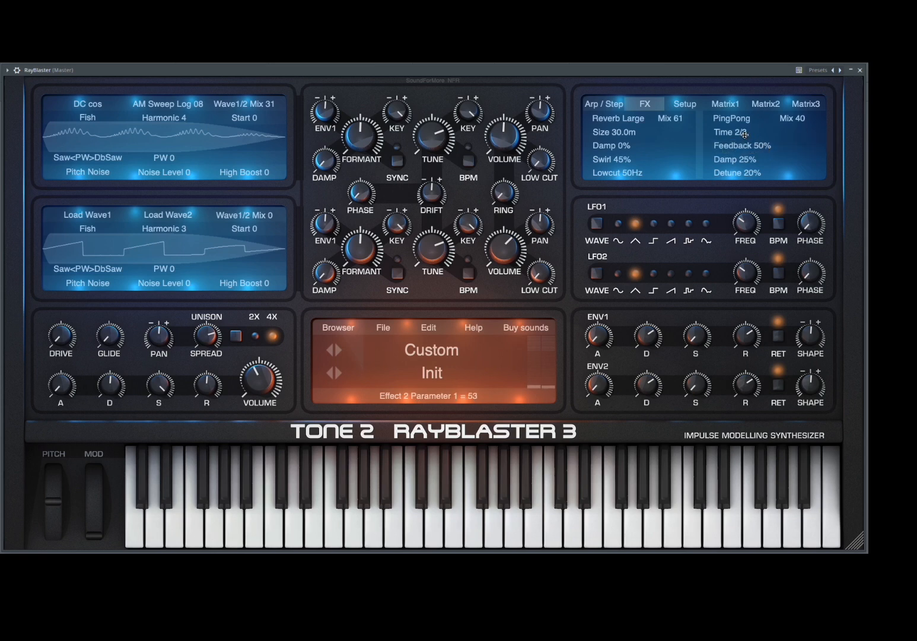
mouse_move(742, 133)
mouse_down()
mouse_move(743, 154)
mouse_move(740, 109)
mouse_move(742, 117)
mouse_up()
click(751, 120)
click(740, 129)
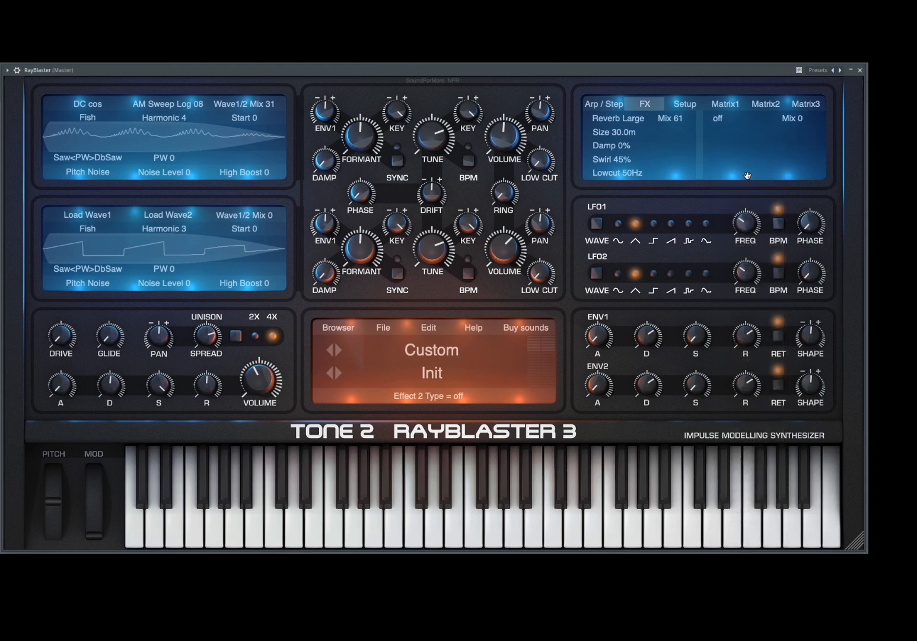
Configure the patch setup with Polyphonic 64 voices and the Bass Boost mode
click(692, 109)
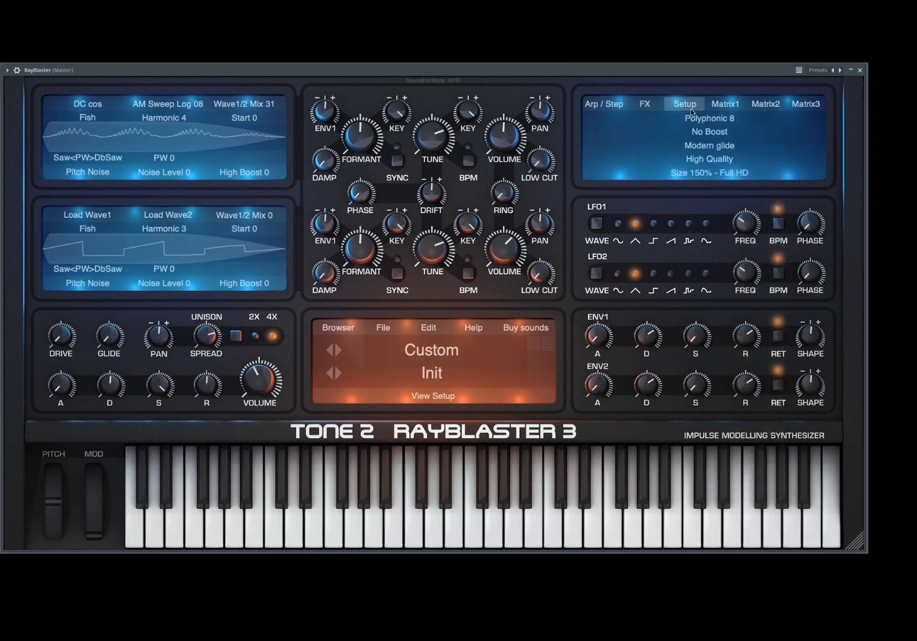
click(717, 120)
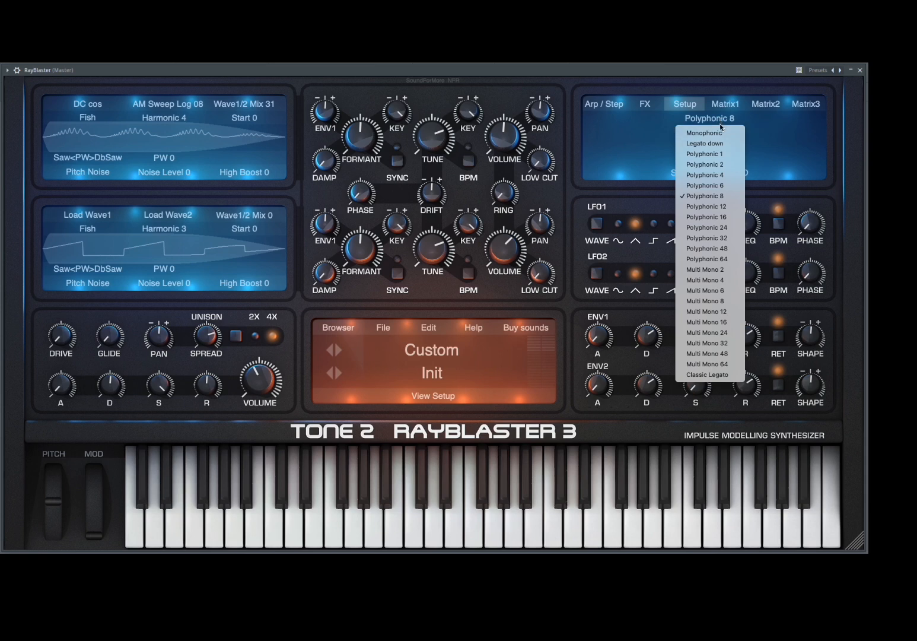
click(738, 259)
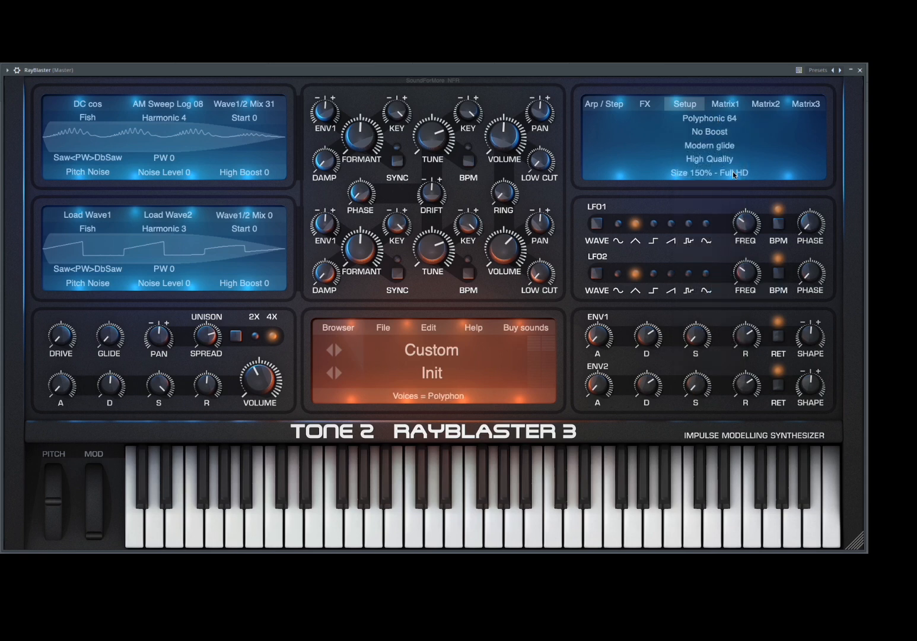
click(718, 131)
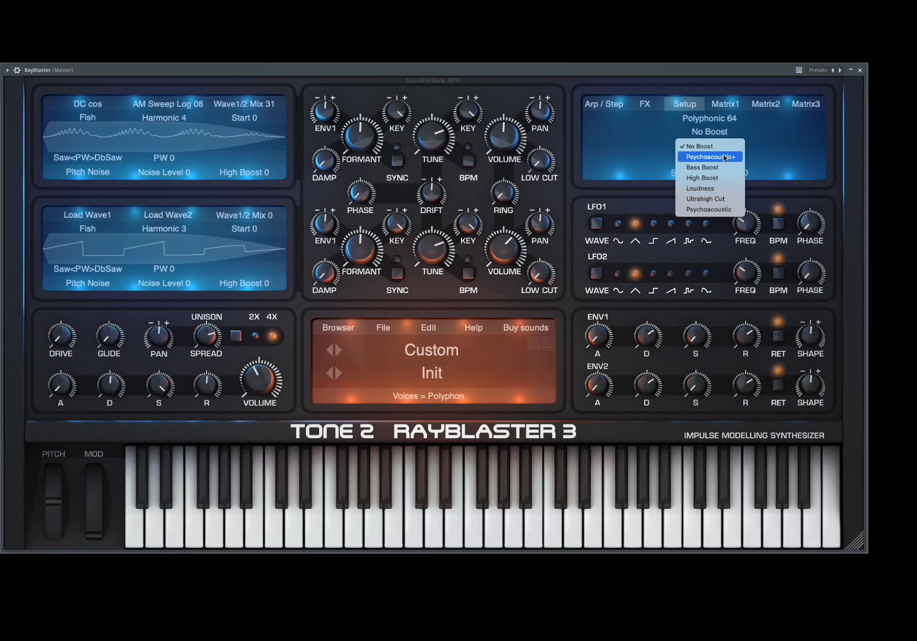
click(724, 172)
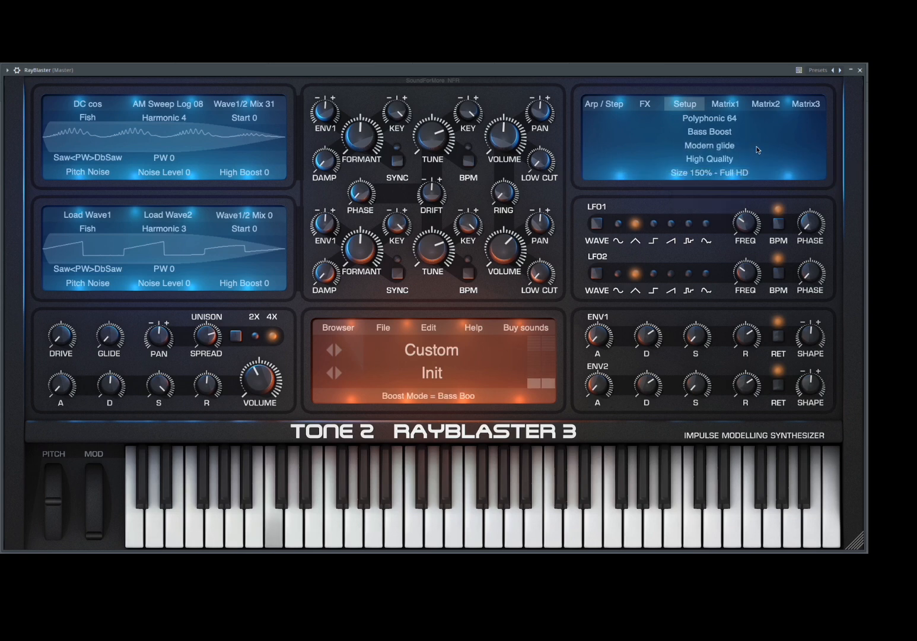
Look through the setup's quality options and the available interface sizes without changing them
click(714, 160)
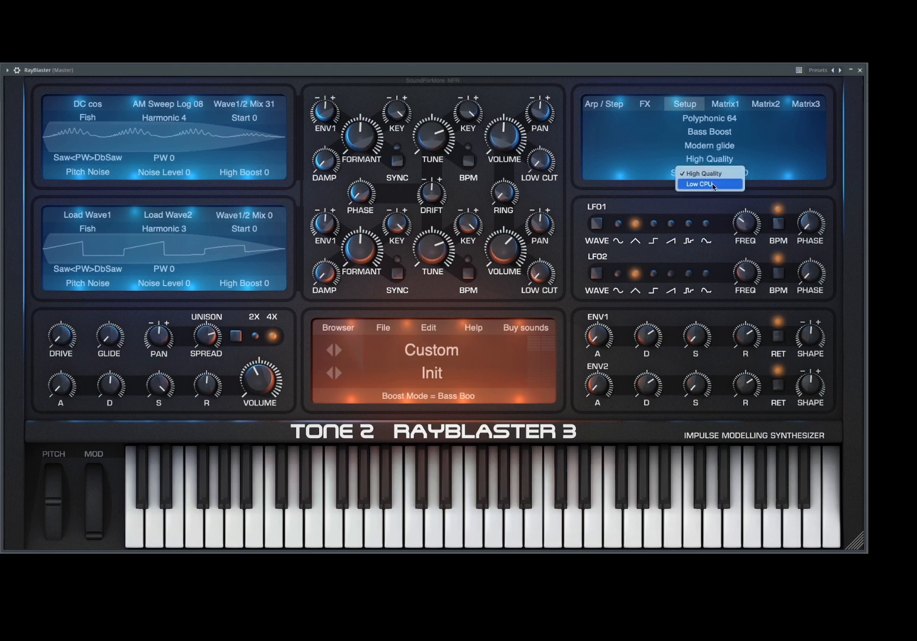
click(751, 144)
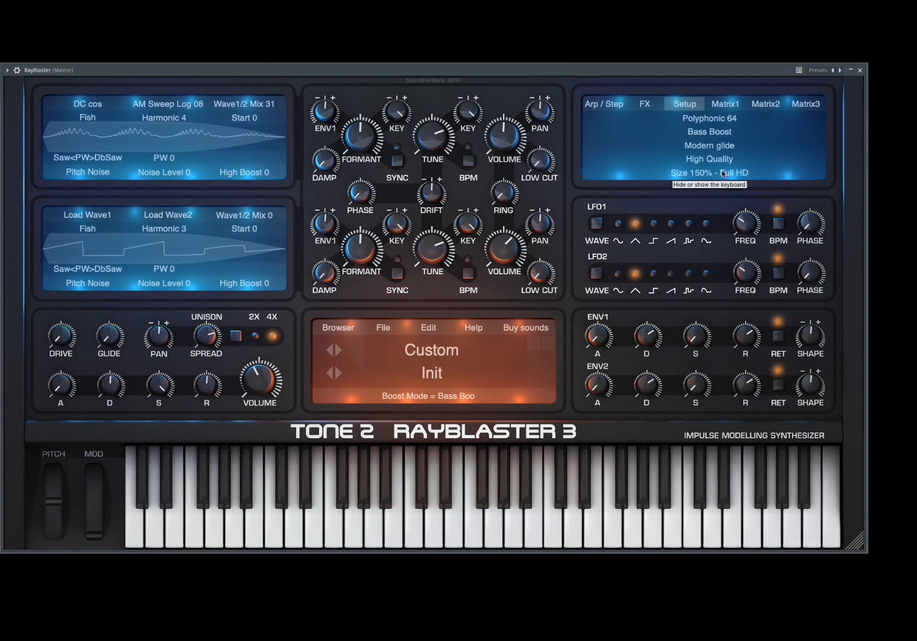
click(858, 541)
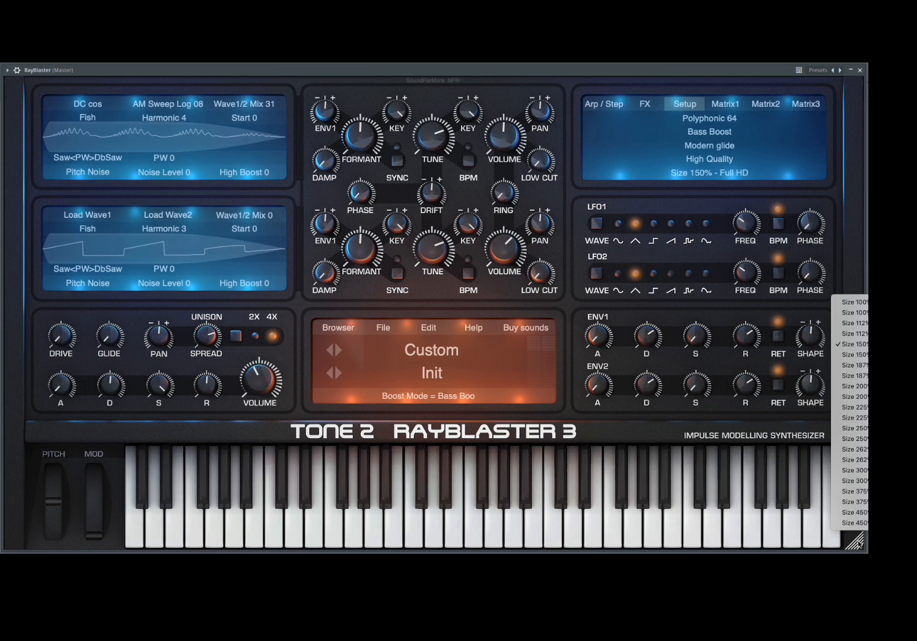
click(729, 93)
Look over the three modulation matrix pages and route Lfo1+- to Volume in Matrix1's second slot with an amount of 70
click(736, 108)
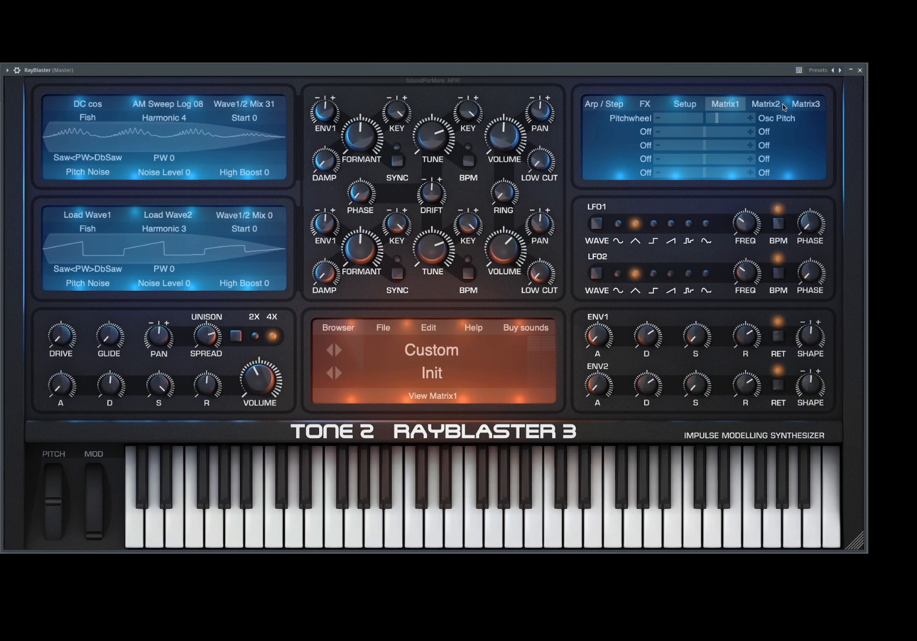
click(784, 107)
click(801, 107)
click(736, 106)
click(648, 132)
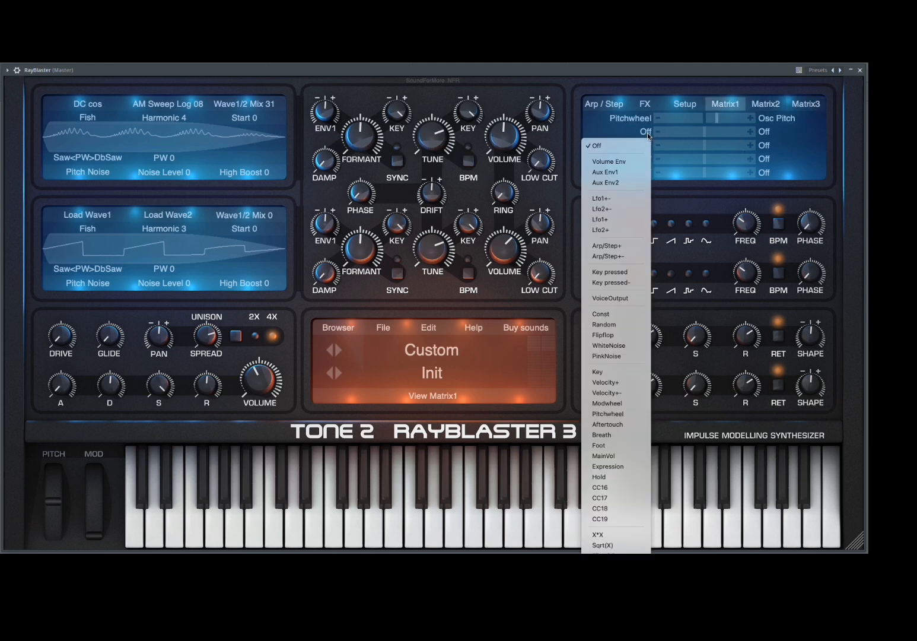
click(618, 198)
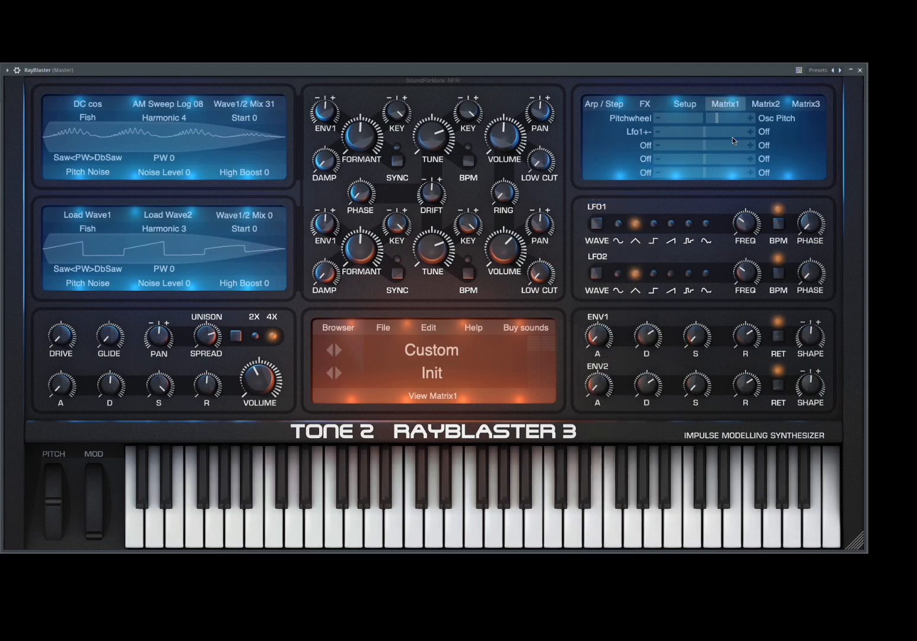
click(762, 131)
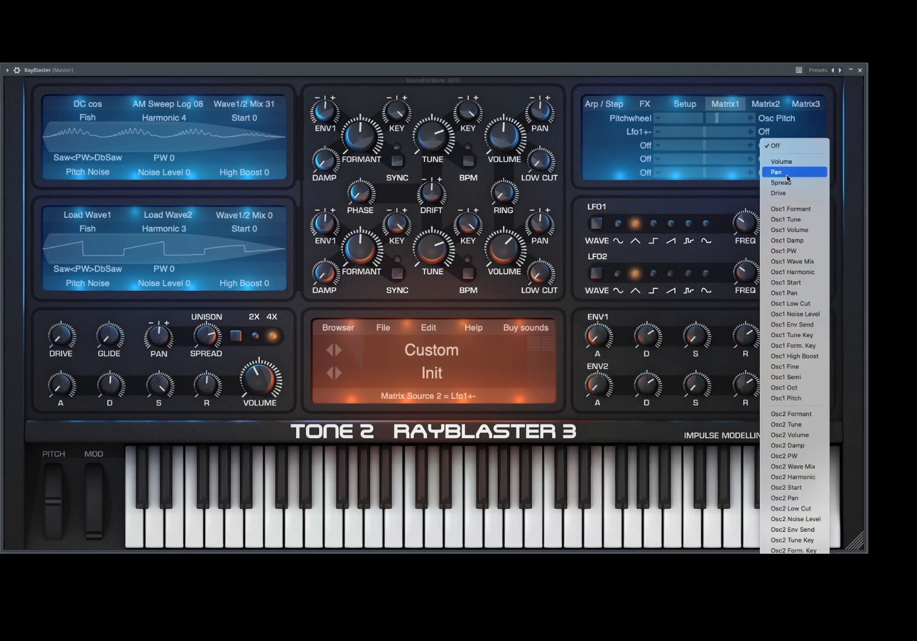
click(687, 135)
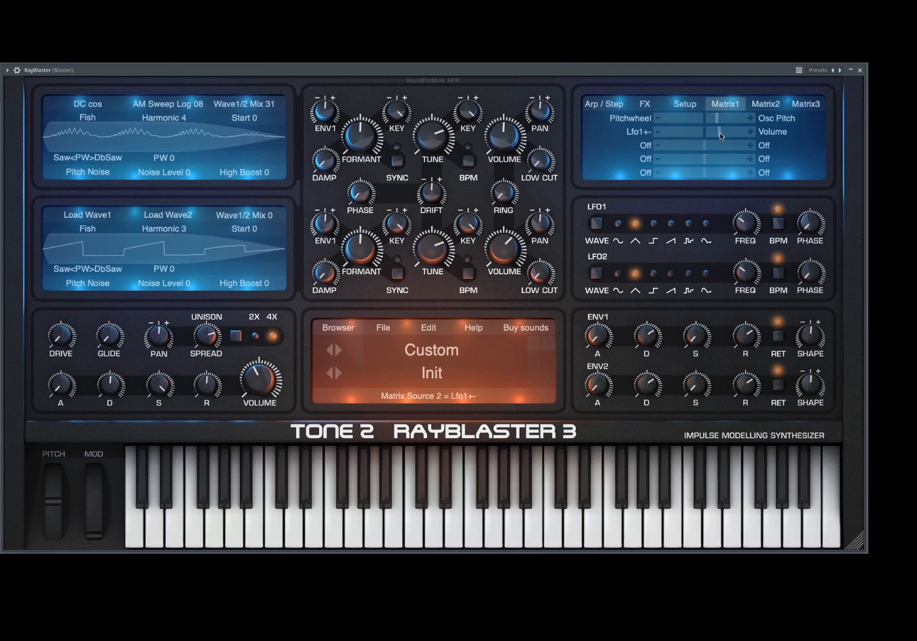
drag(729, 132, 737, 133)
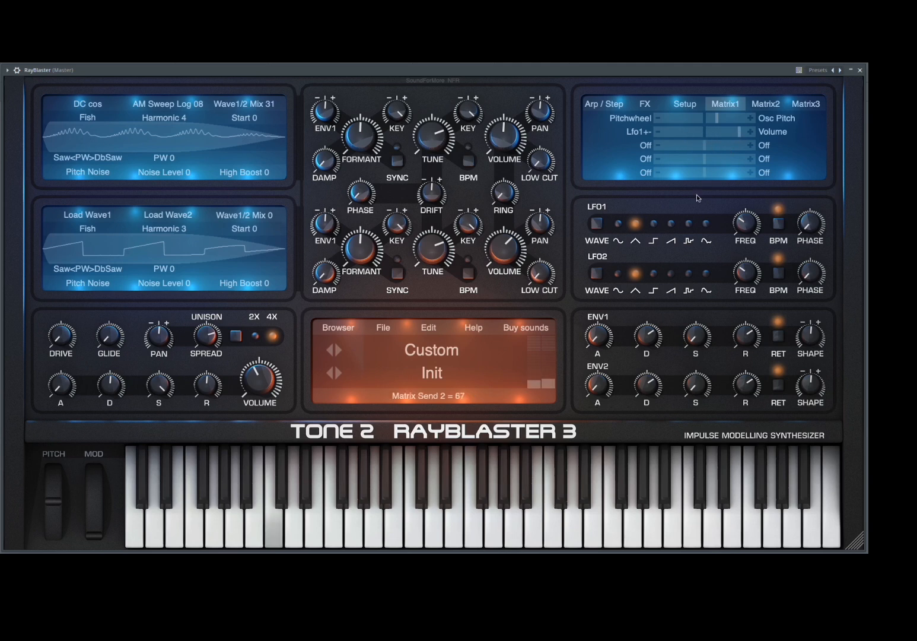
Raise the LFO1 frequency to 1 BPM and on to 3 BPM
mouse_move(741, 222)
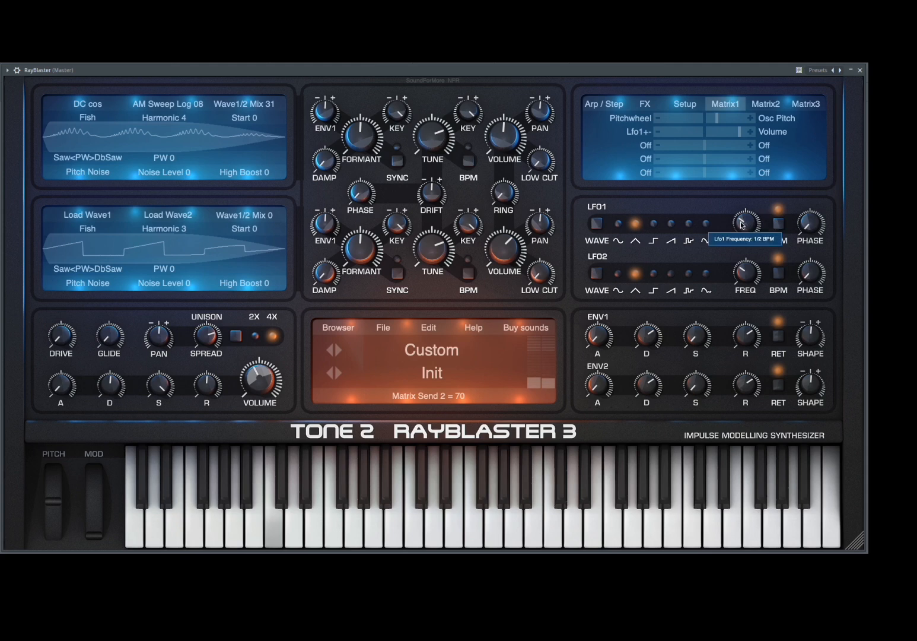
scroll(746, 223, up, 1)
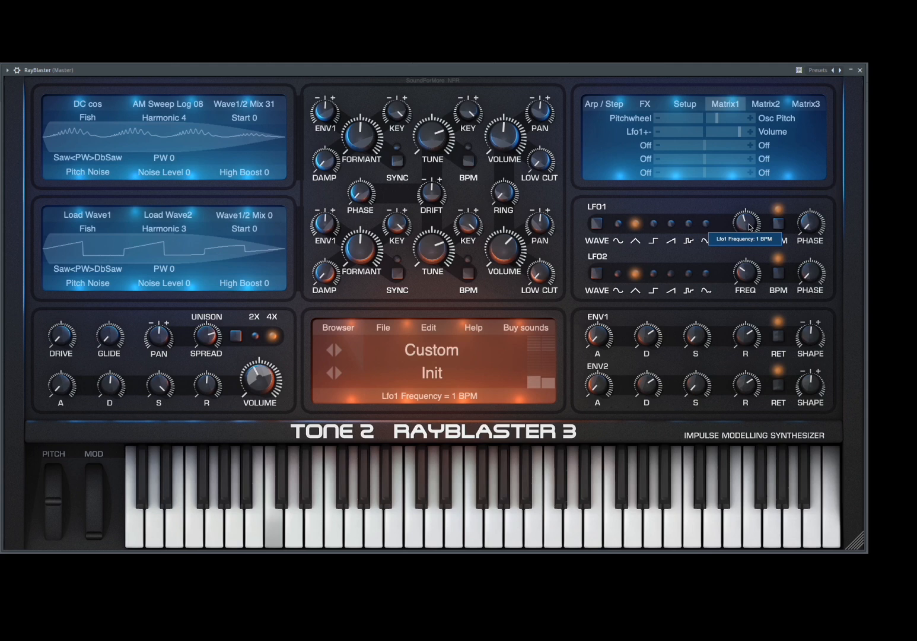
scroll(752, 227, up, 2)
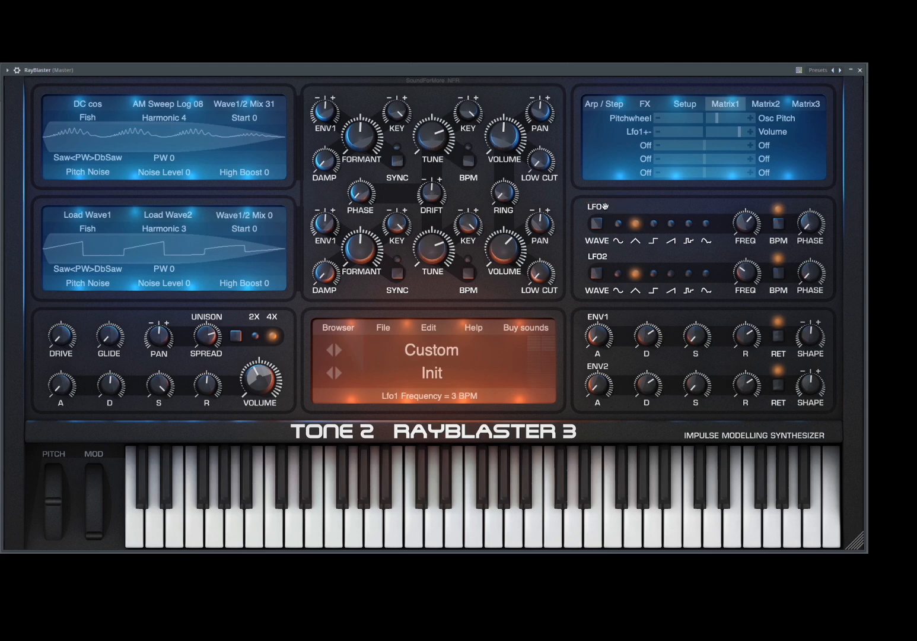
Try assigning LFO1 directly to oscillator 1's Tune control, and remove that modulation
drag(605, 205, 433, 138)
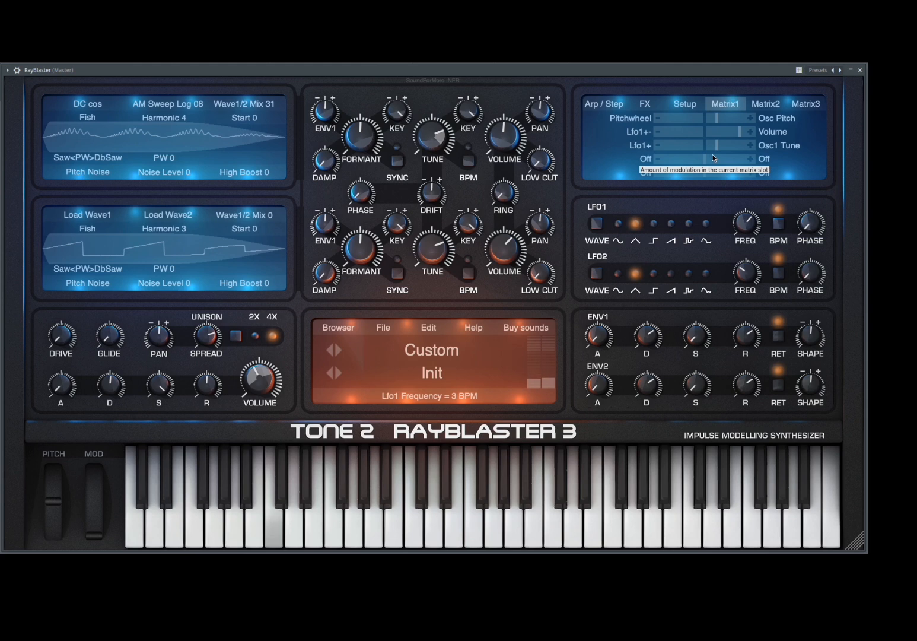
right_click(444, 143)
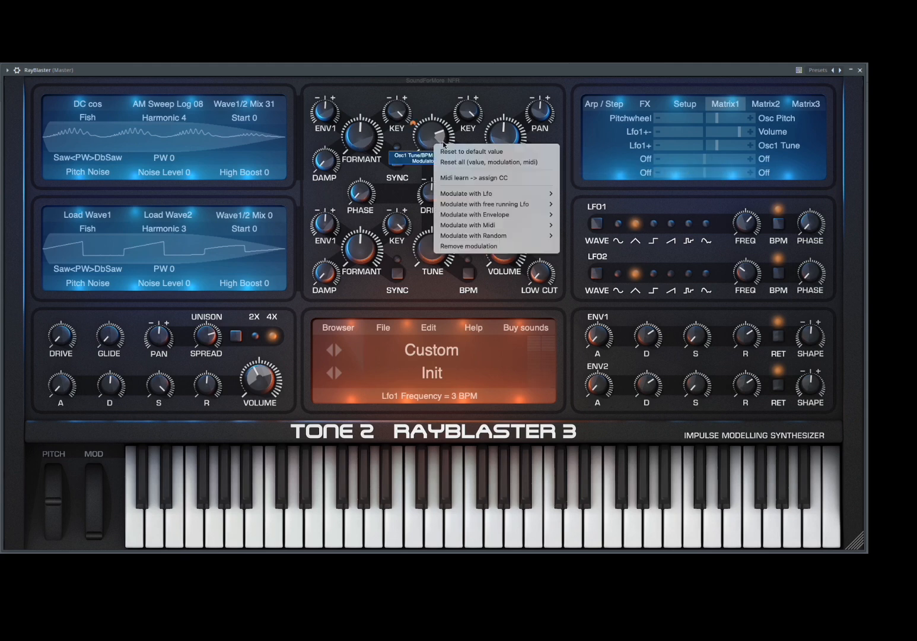
click(487, 249)
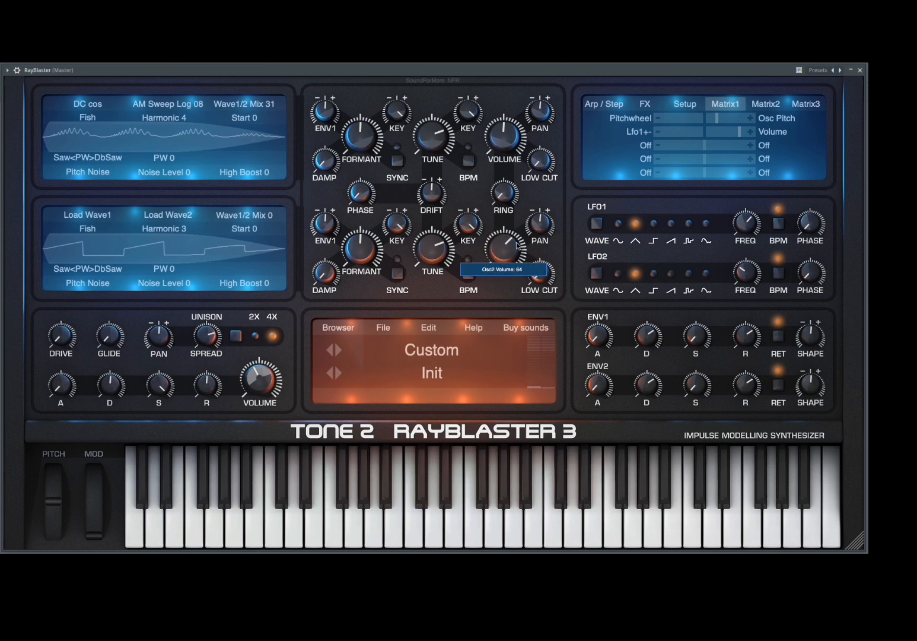
Switch to the Tutorial sound category and load its AnalogMoogFilter preset
click(449, 348)
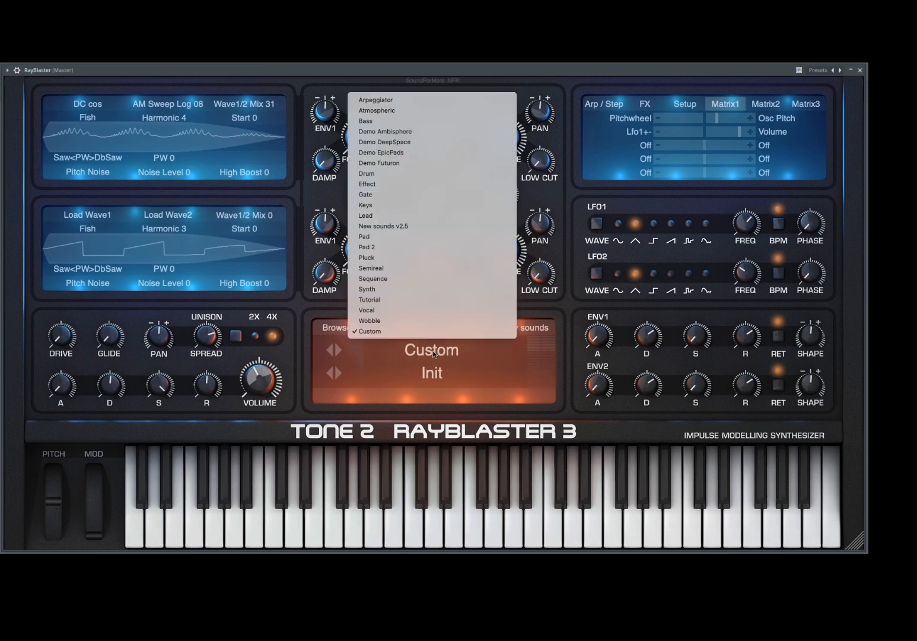
click(411, 300)
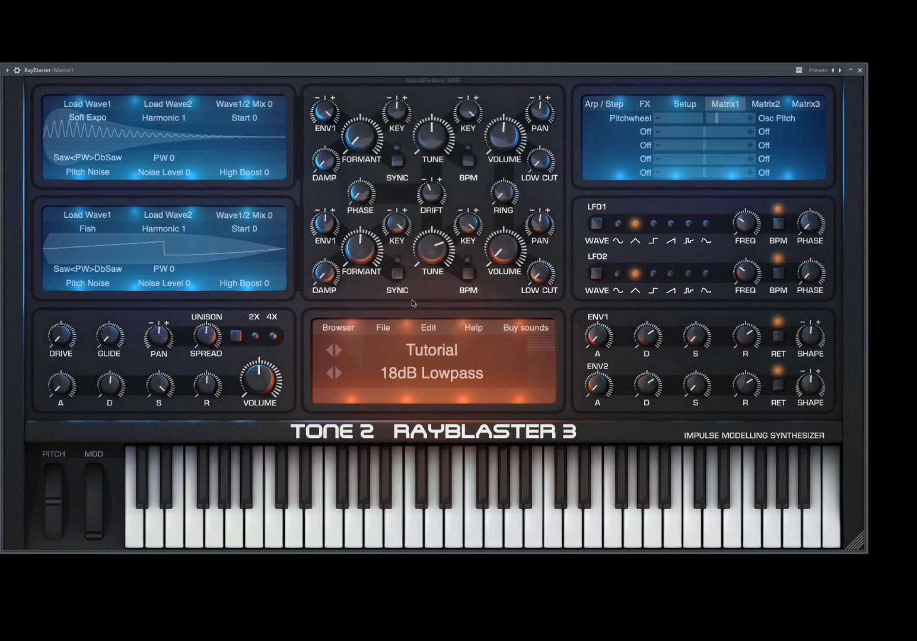
click(442, 374)
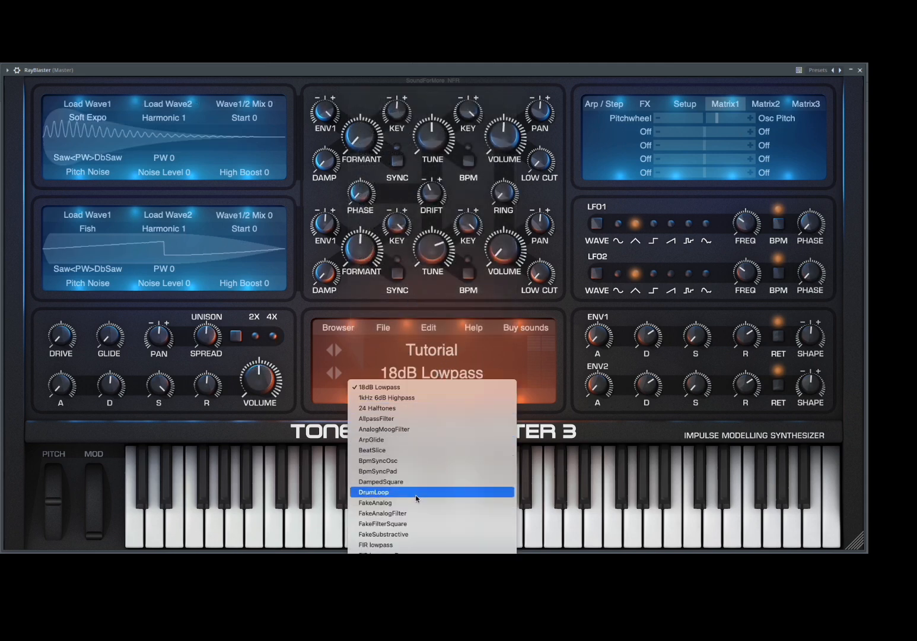
click(432, 431)
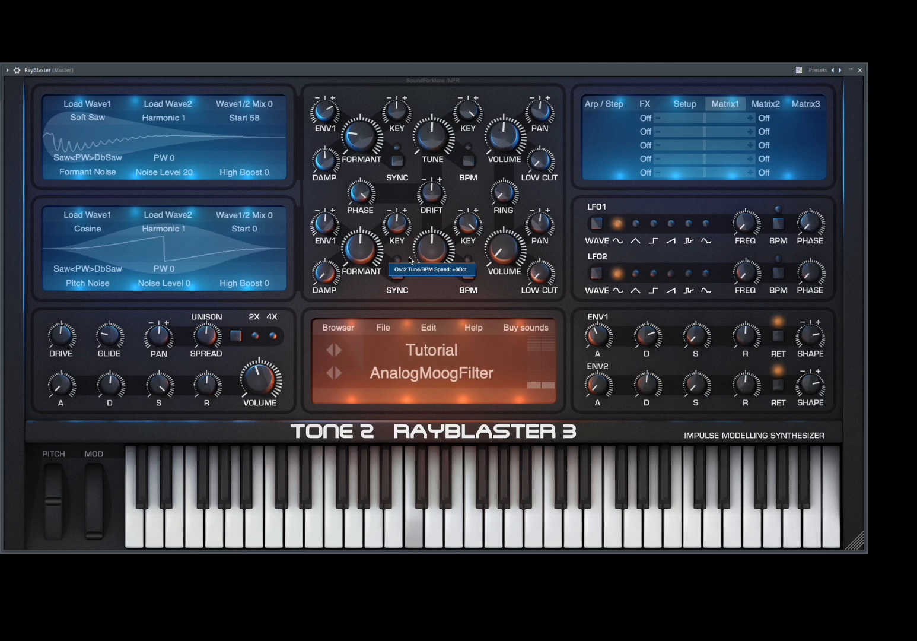
Load the MS20Filter preset from the Tutorial category
click(419, 381)
scroll(432, 475, down, 4)
scroll(432, 474, down, 2)
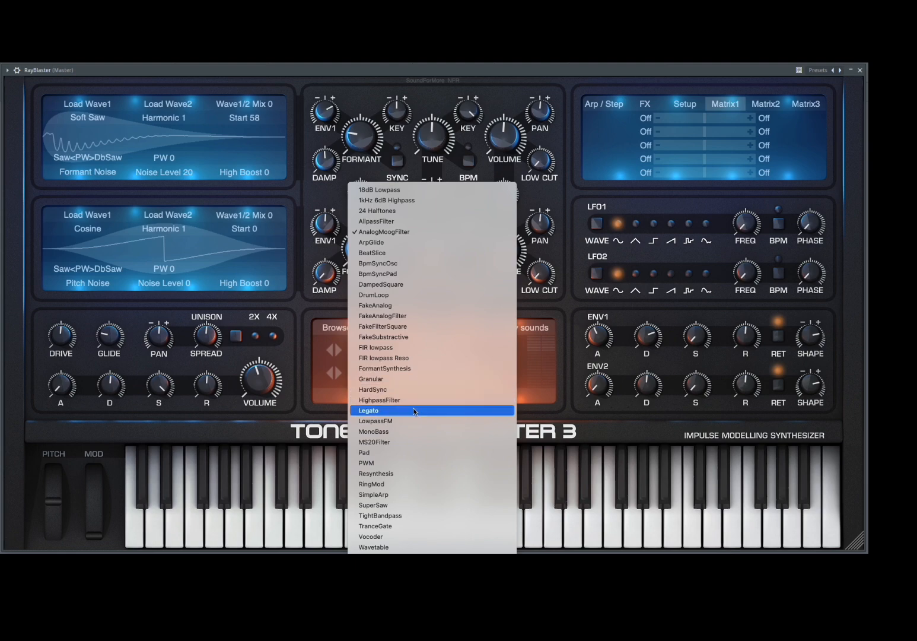
click(403, 443)
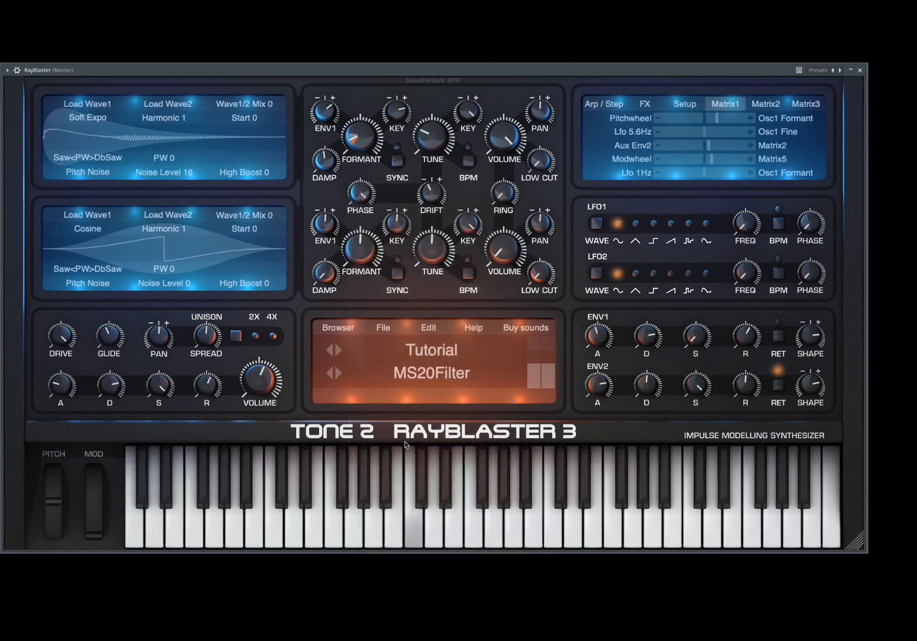